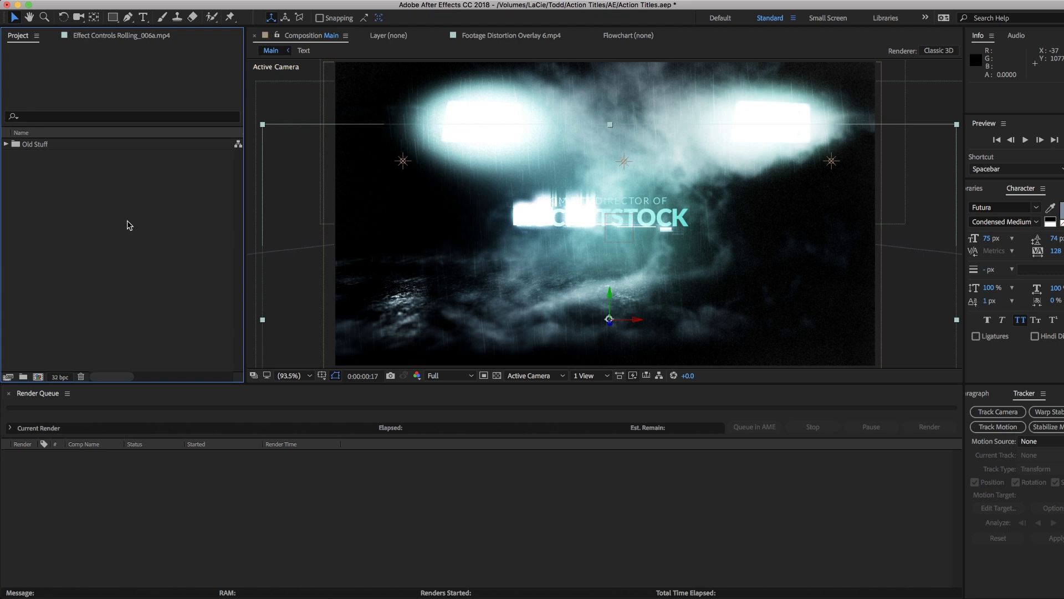
Create a new 1920 × 1080 composition at 23.976 fps with a 5-second duration
right_click(78, 234)
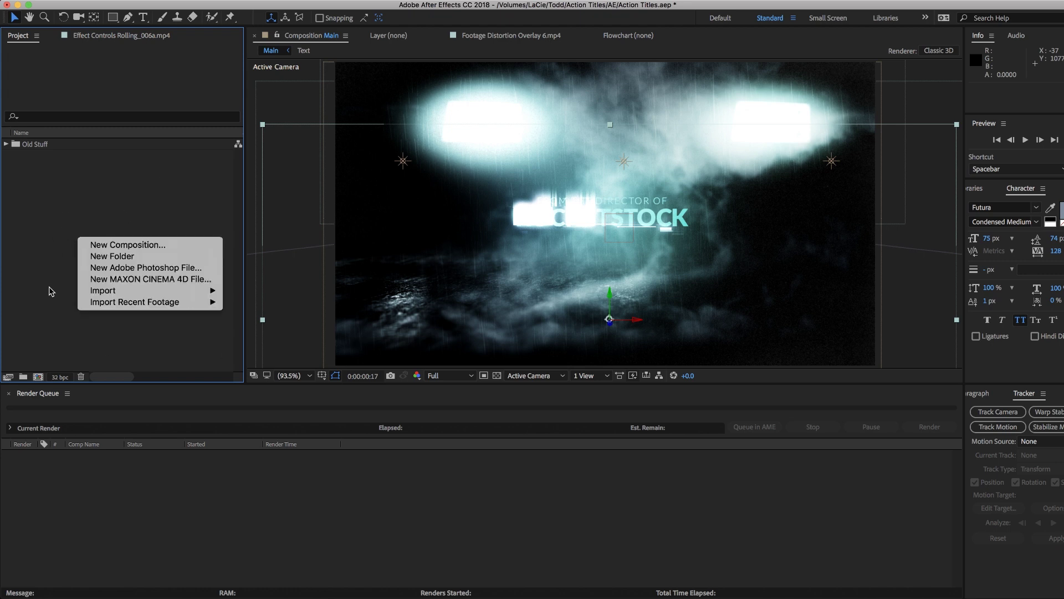
left_click(118, 244)
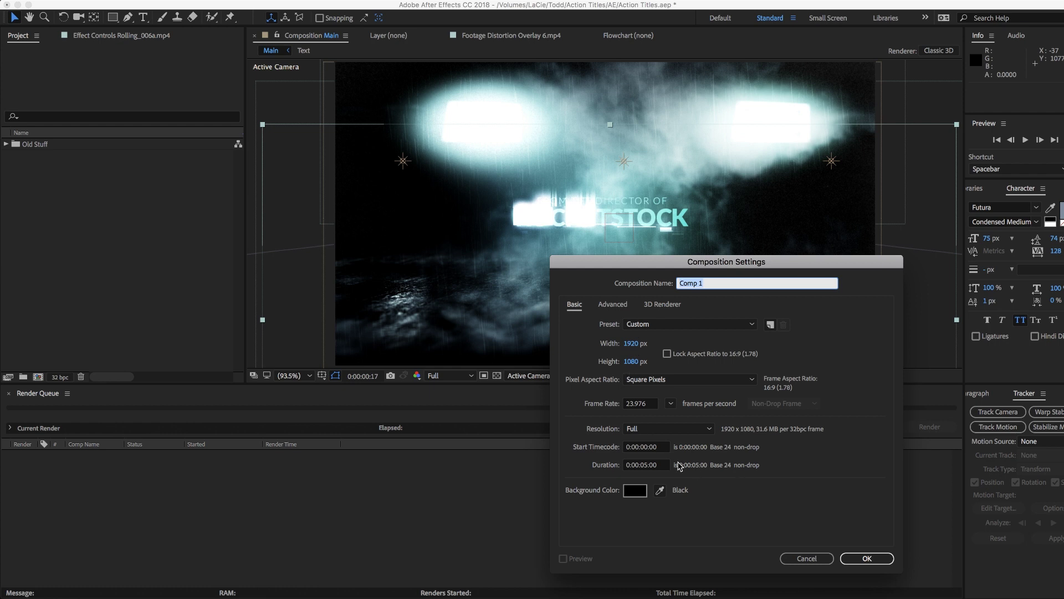
left_click(647, 464)
left_click(724, 498)
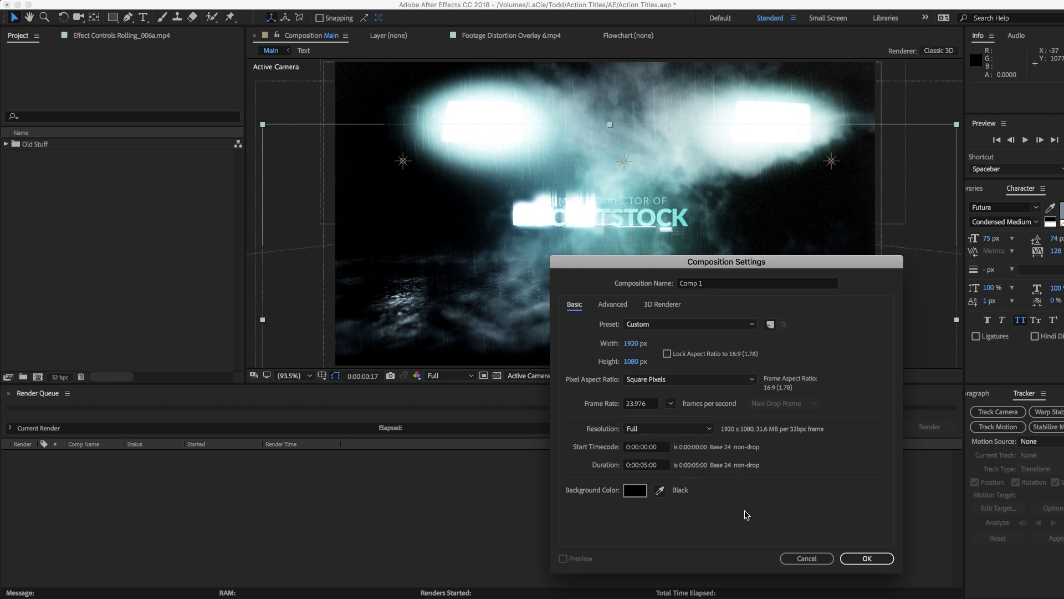
left_click(859, 558)
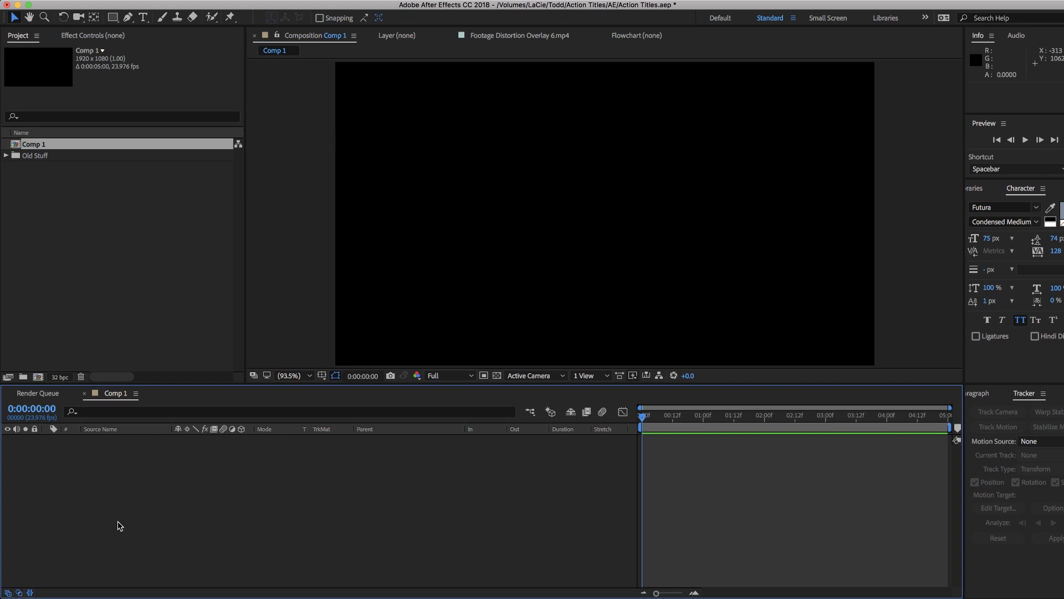
Duplicate Comp 1, rename the copy Text, and open it in the timeline
left_click(58, 277)
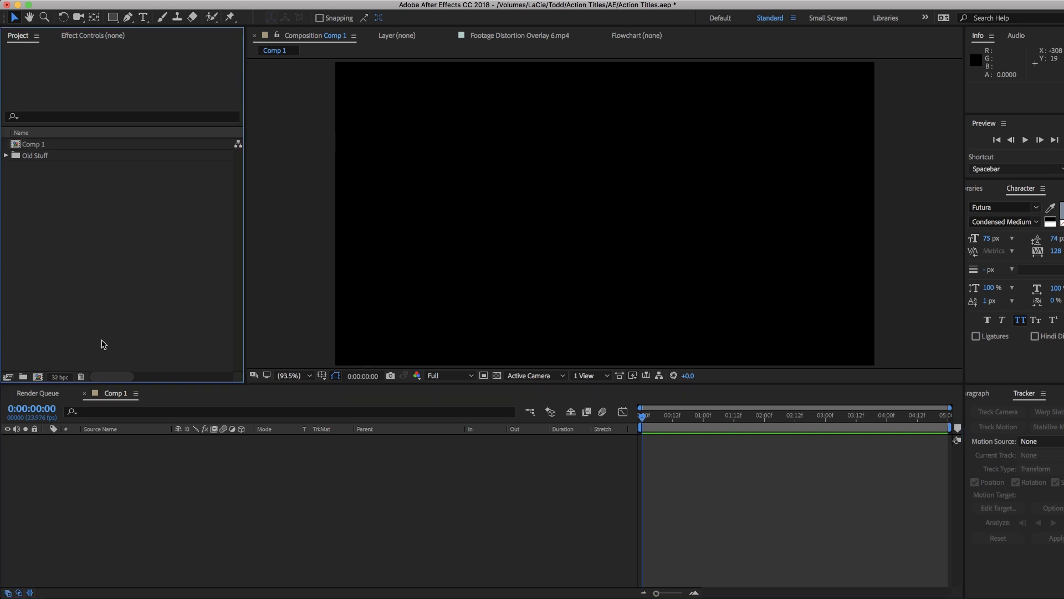
left_click(34, 146)
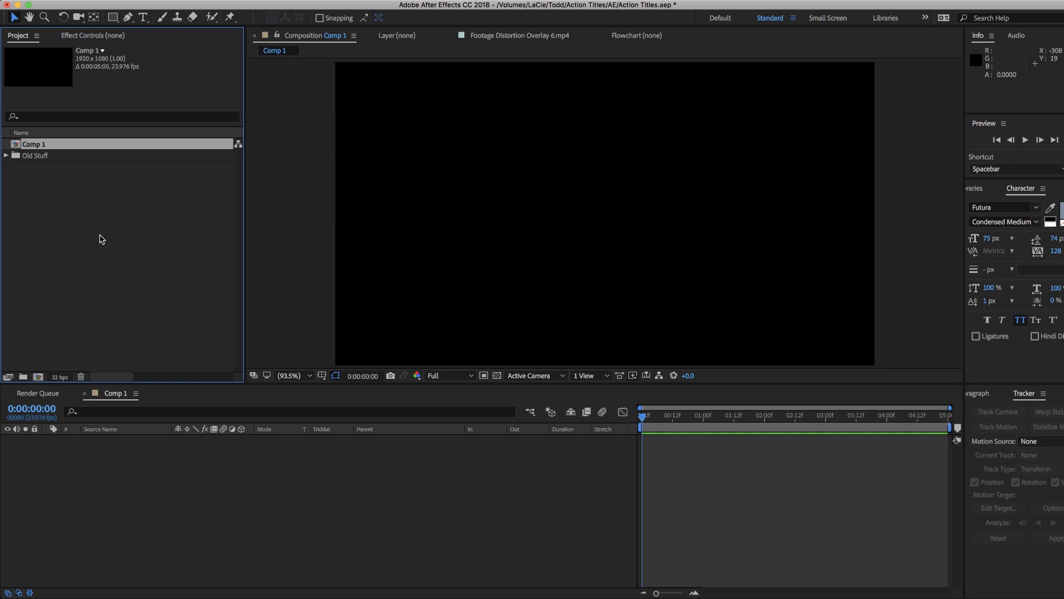
key("super+d")
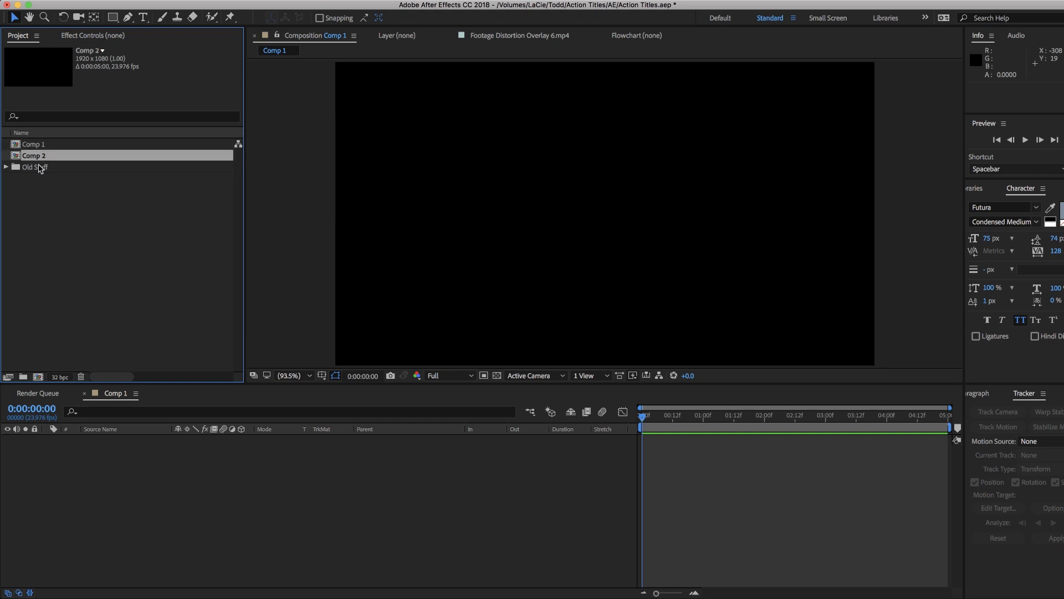
key("Return")
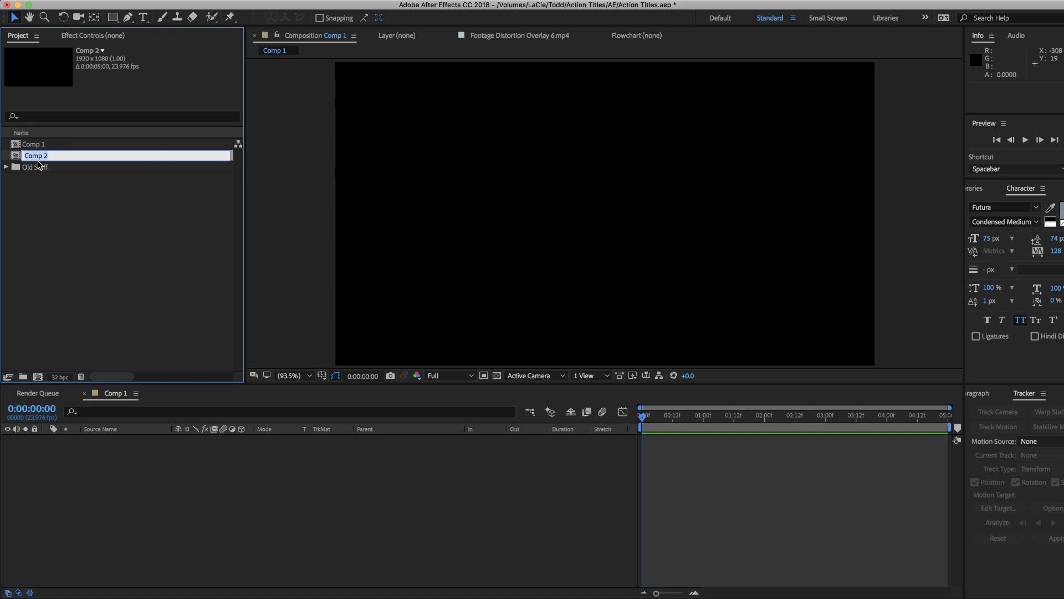
type("Text")
left_click(16, 175)
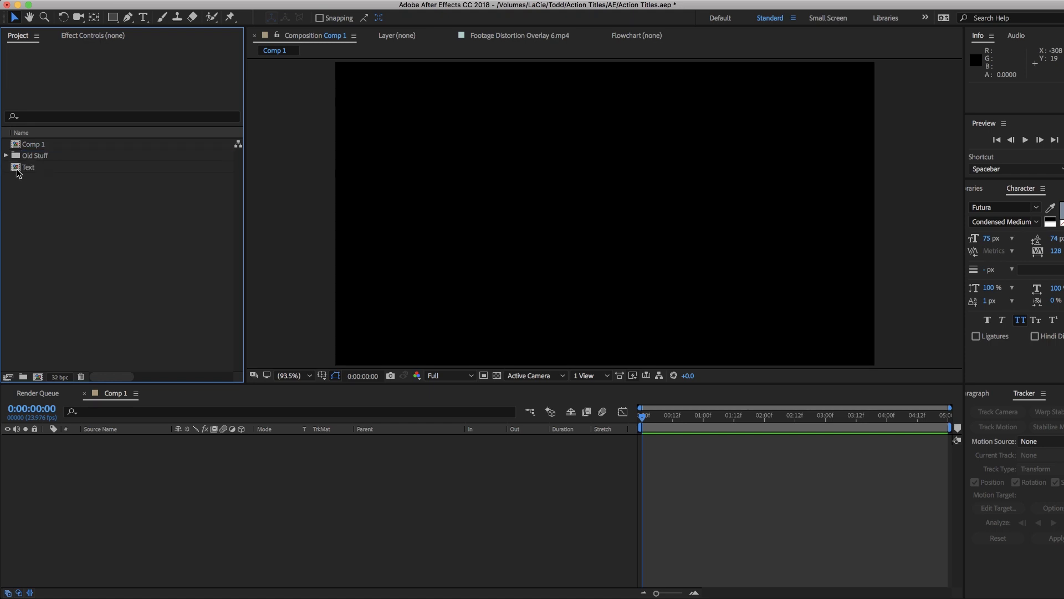
double_click(17, 169)
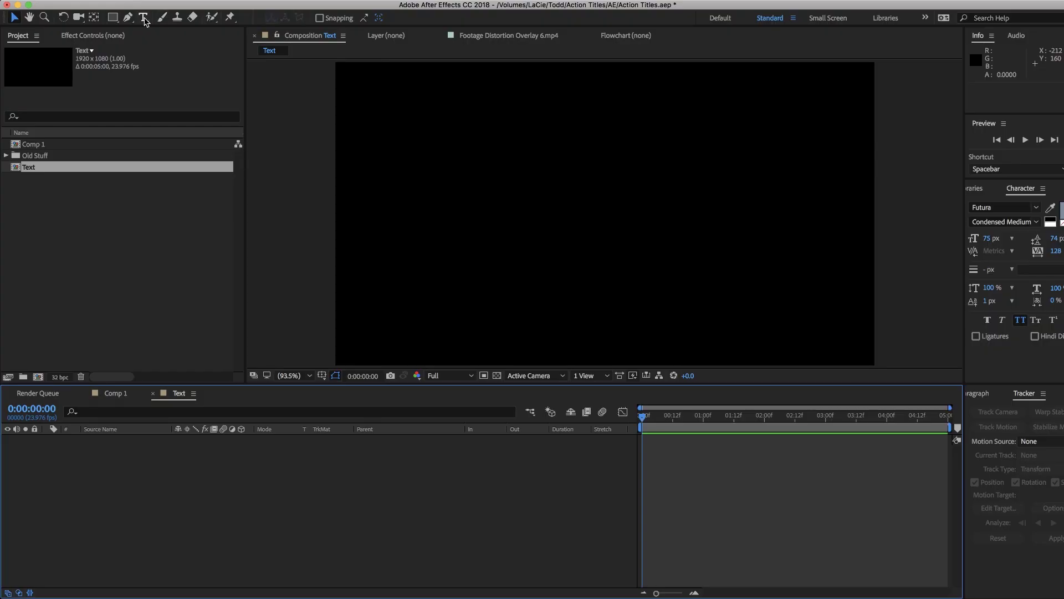
Add a centred two-line title reading DIRECTED BY / ROCKETSTOCK in the Text composition
left_click(143, 17)
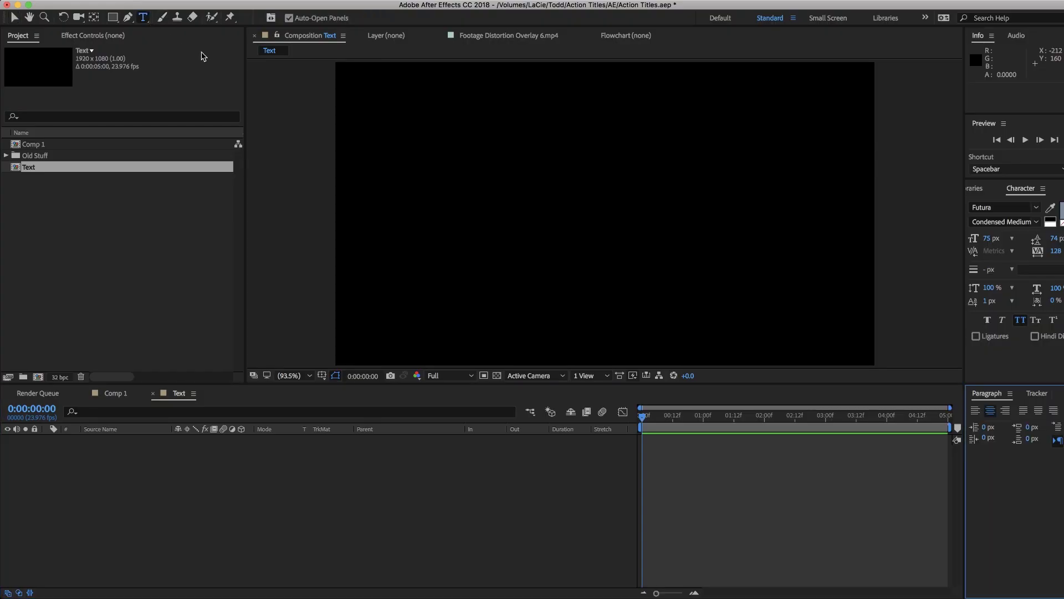
left_click(579, 193)
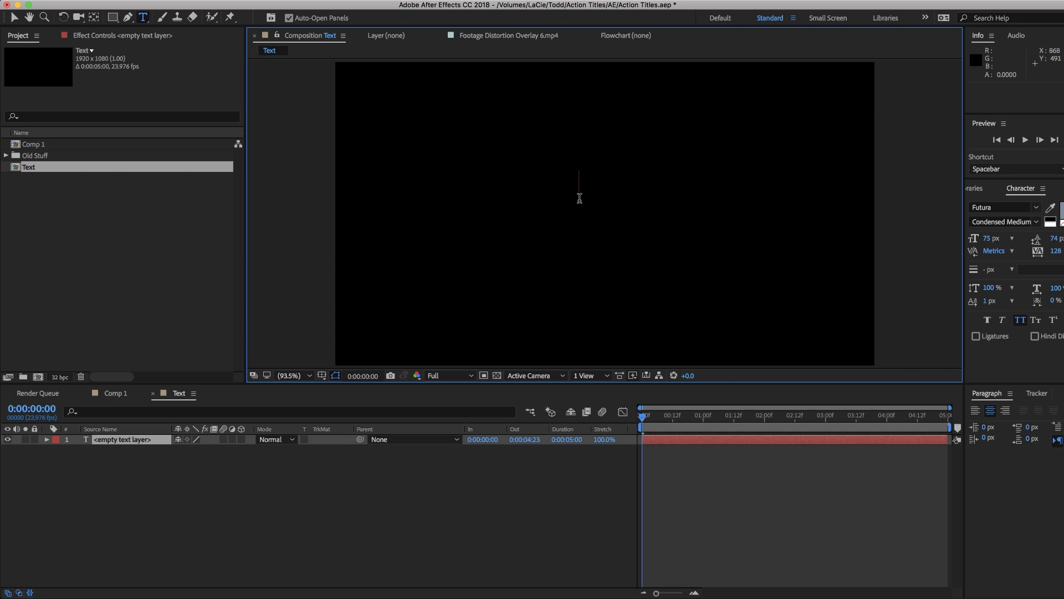
type("DIRECTED B")
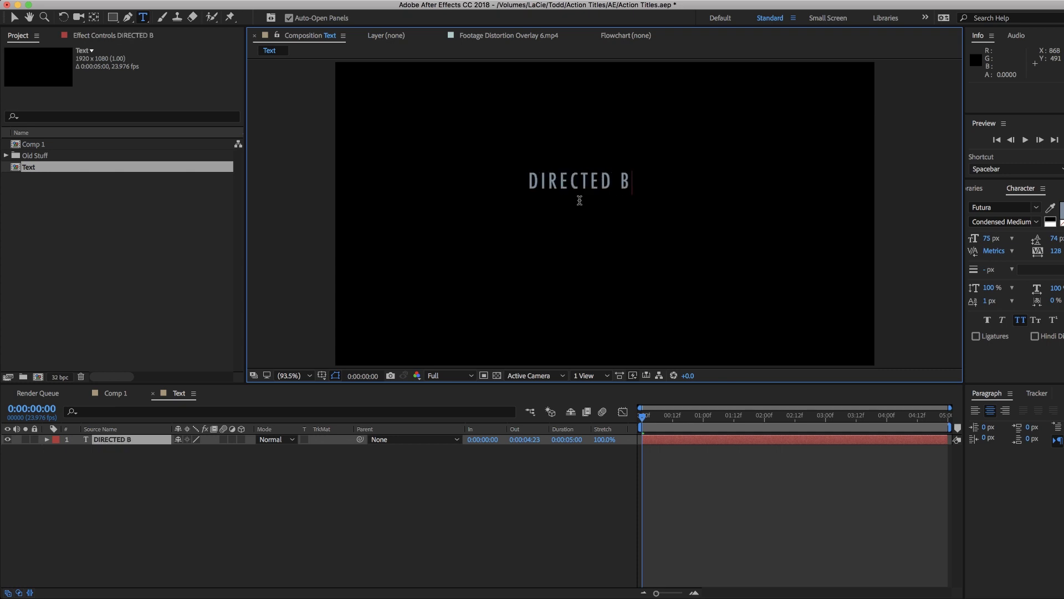
type("Y ROCKETSTOCK")
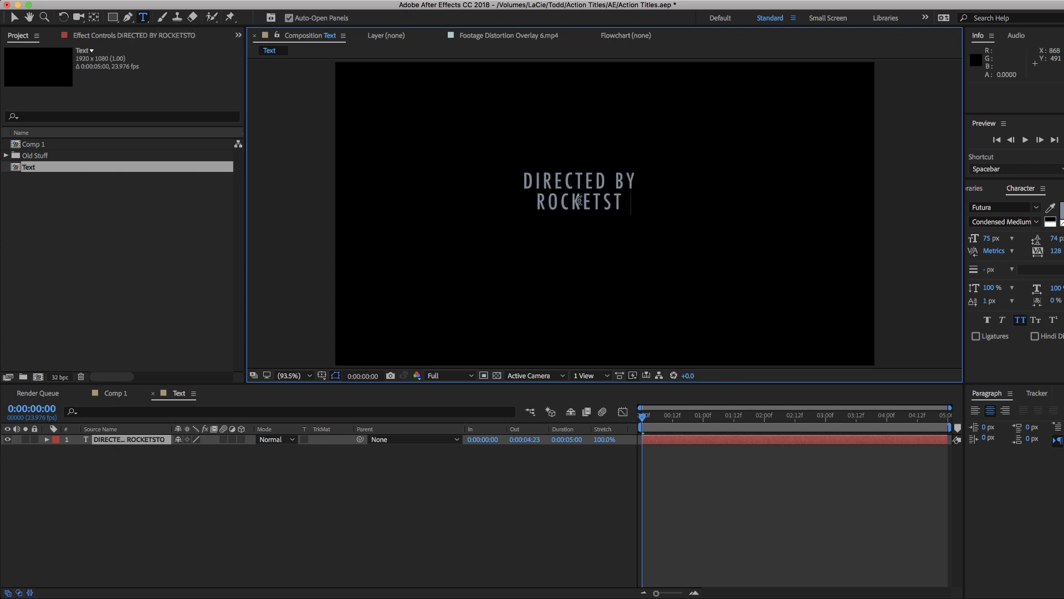
Set the title in Lato, with a Light first line and a larger, heavier ROCKETSTOCK line
left_click(1009, 206)
type("Lato")
key("Return")
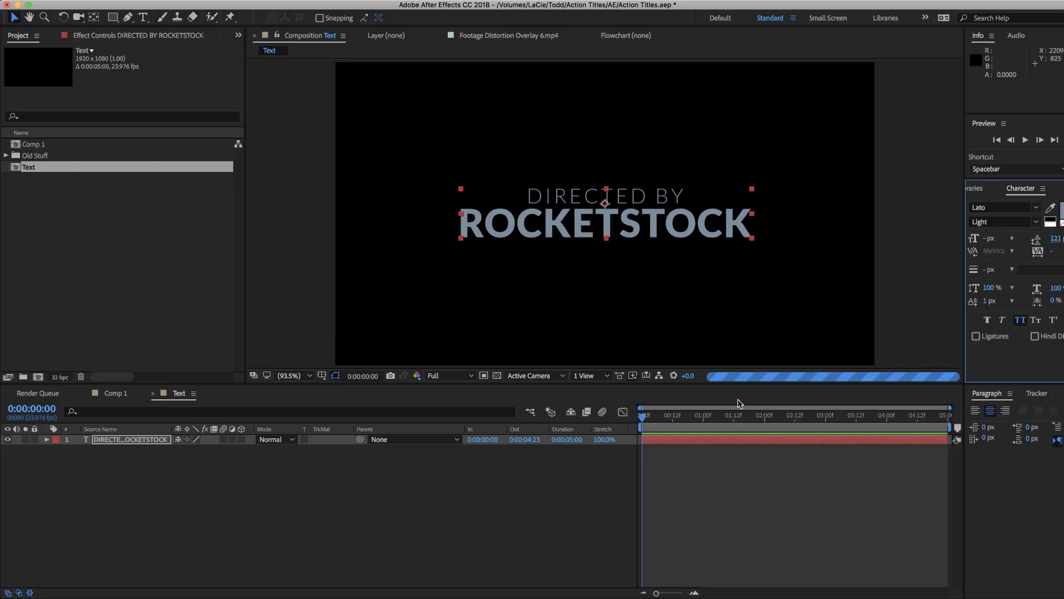
left_click(530, 506)
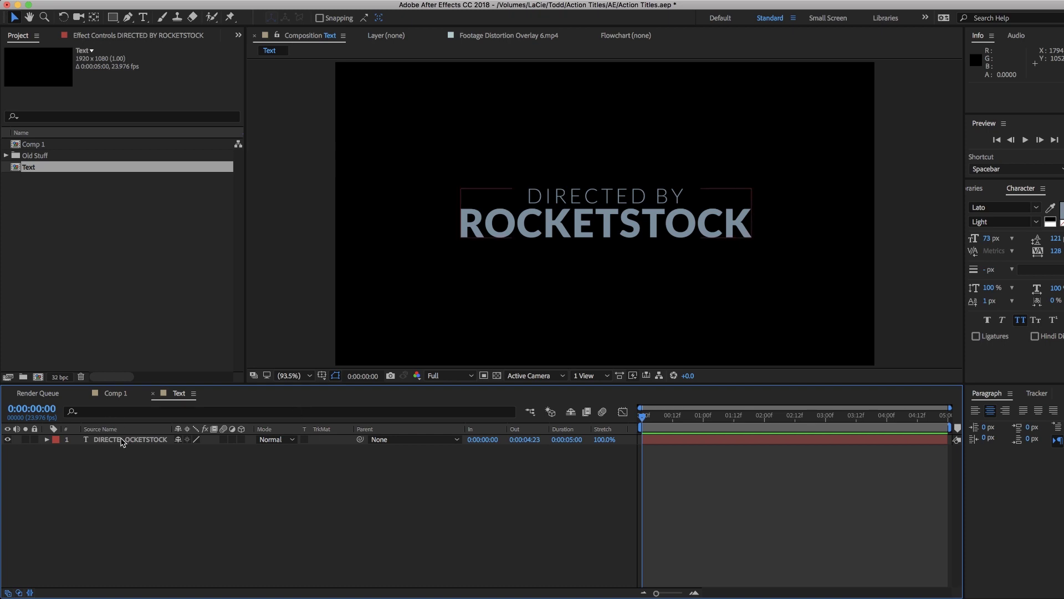
Split the title layer into six consecutive segments, cutting at frames 2, 4, 6, 8 and 9
left_click(125, 439)
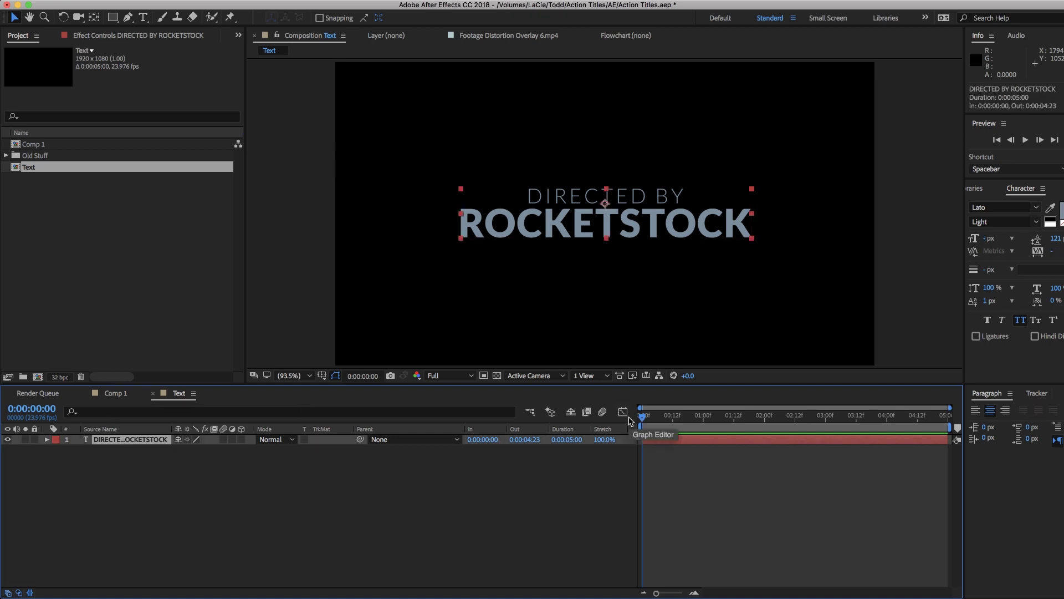
key("space")
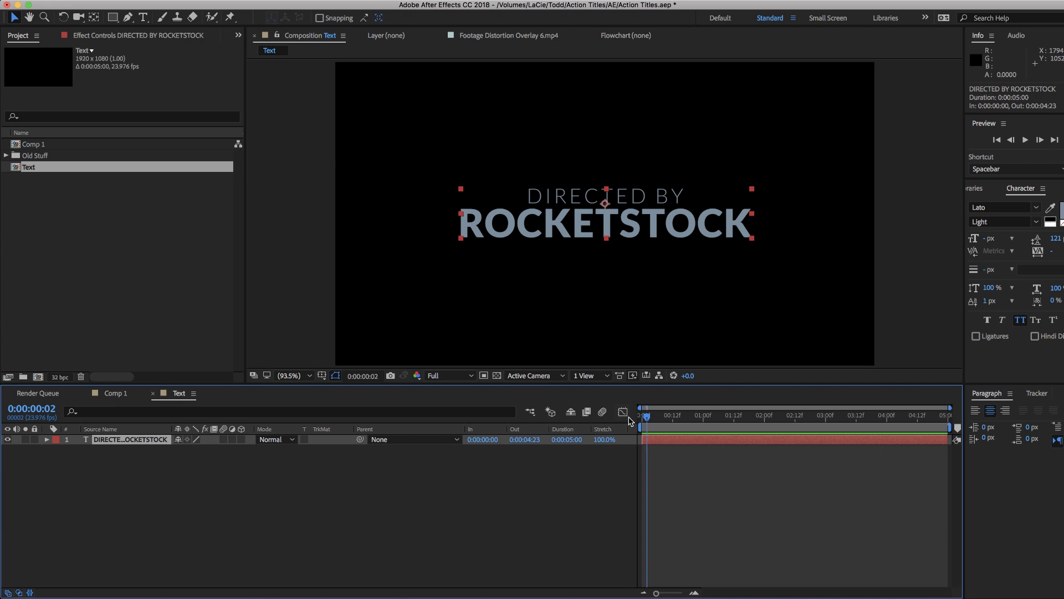
key("super+shift+d")
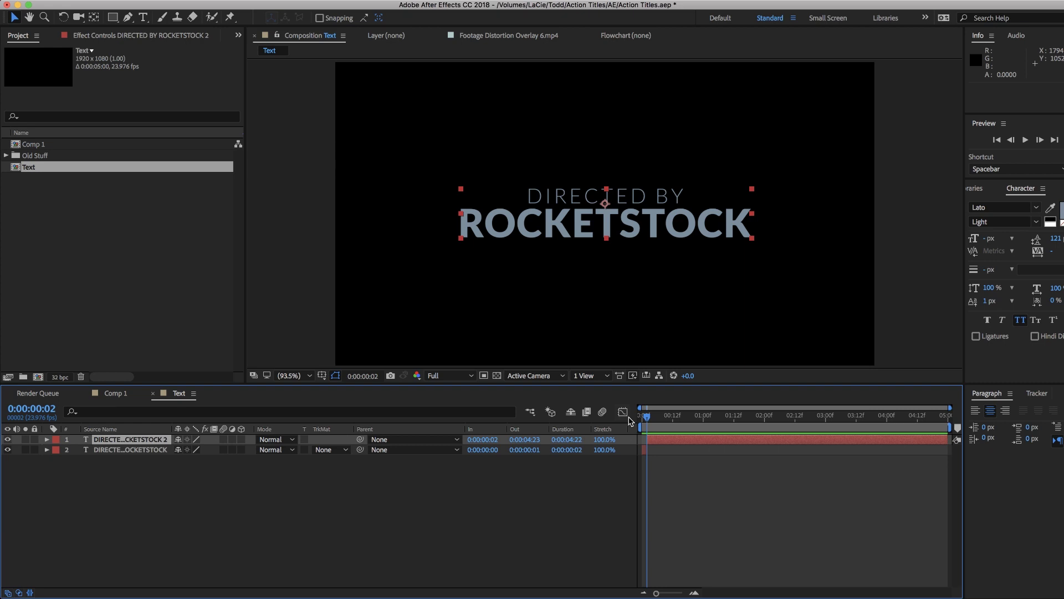
key("Page_Down")
key("Page_Down")
key("super+shift+d")
key("Page_Down")
key("Page_Down")
key("super+shift+d")
key("Page_Down")
key("Page_Down")
key("super+shift+d")
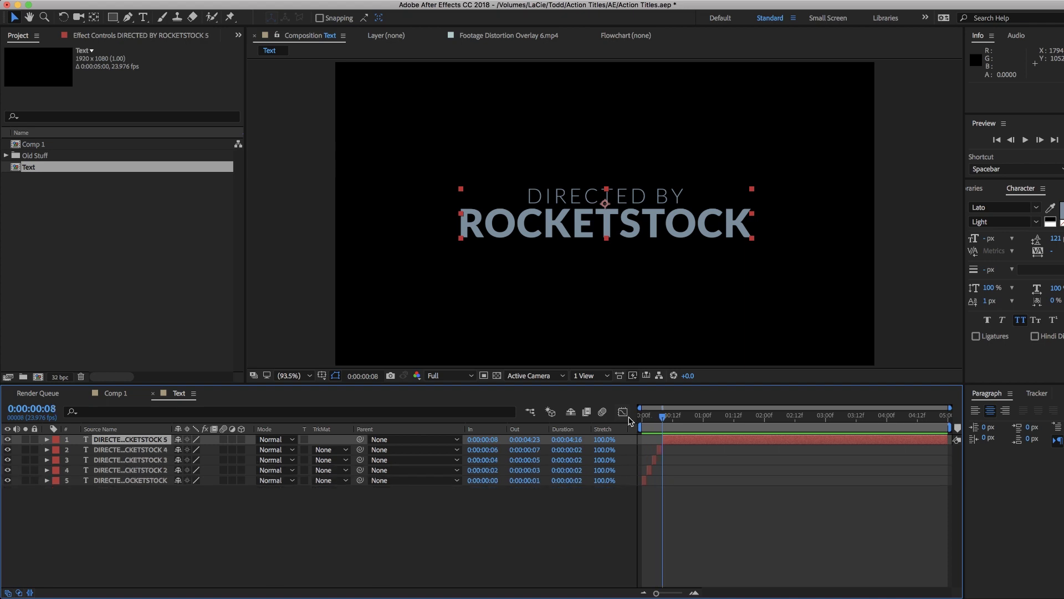
key("Page_Down")
key("super+shift+d")
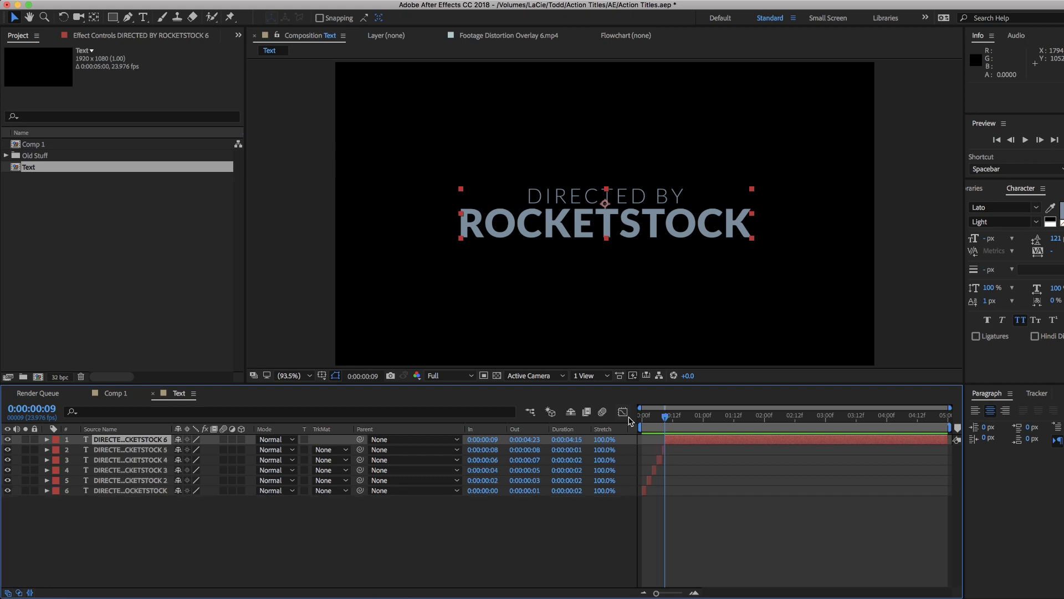
At frame 0, scale the first title segment to 448% and offset it to about 1740.6, 430.9
left_click_drag(667, 424, 631, 420)
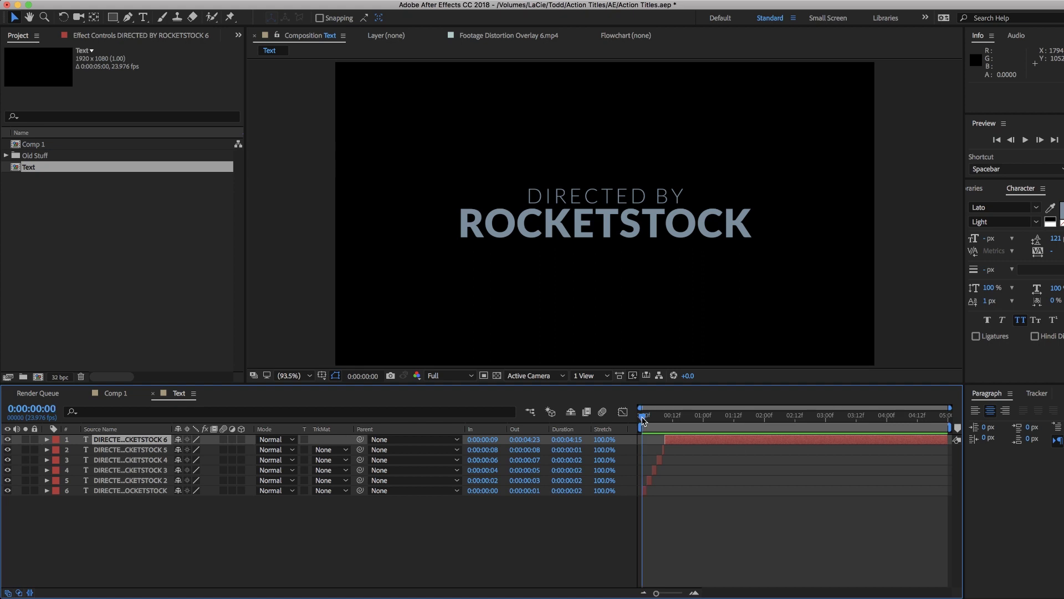
left_click(119, 491)
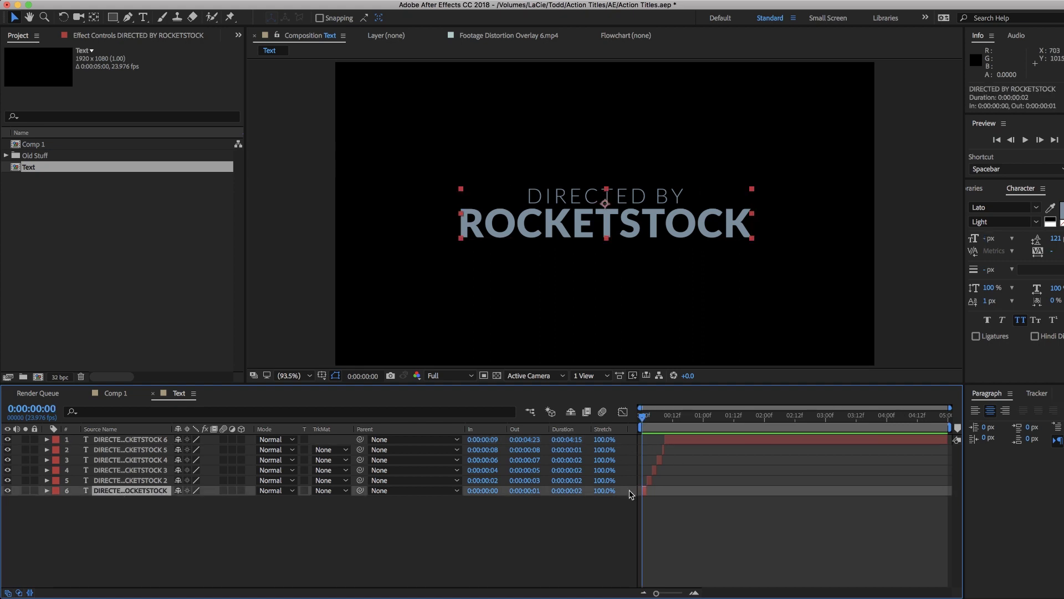
left_click_drag(656, 593, 679, 593)
left_click(333, 532)
left_click(210, 490)
key("s")
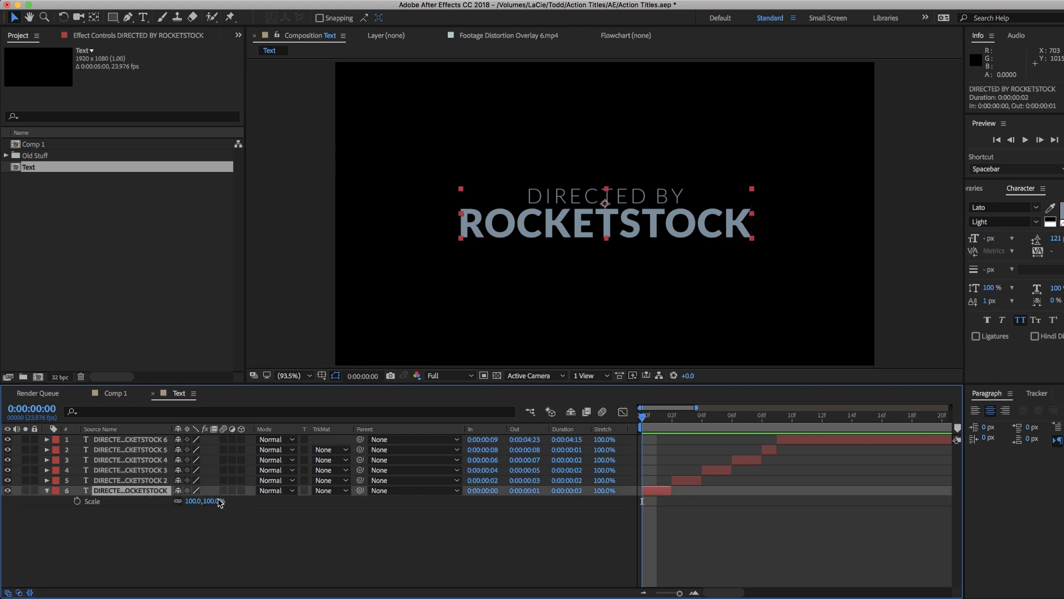
left_click_drag(194, 500, 386, 501)
left_click_drag(487, 261, 617, 264)
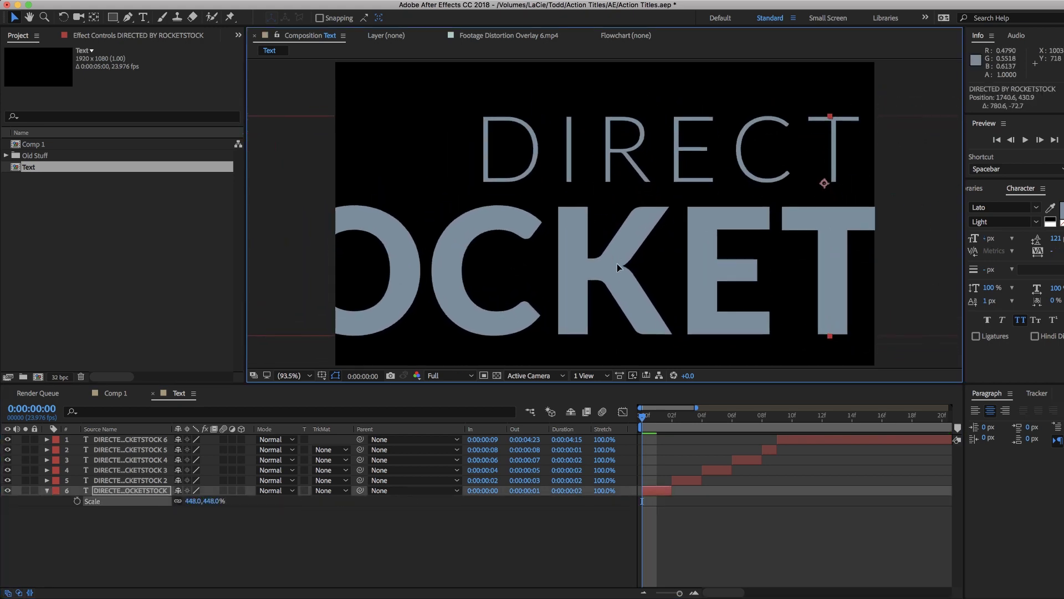
At frame 3, scale the second title segment to 756% and offset it to about -1052.4, 208.5
left_click(687, 426)
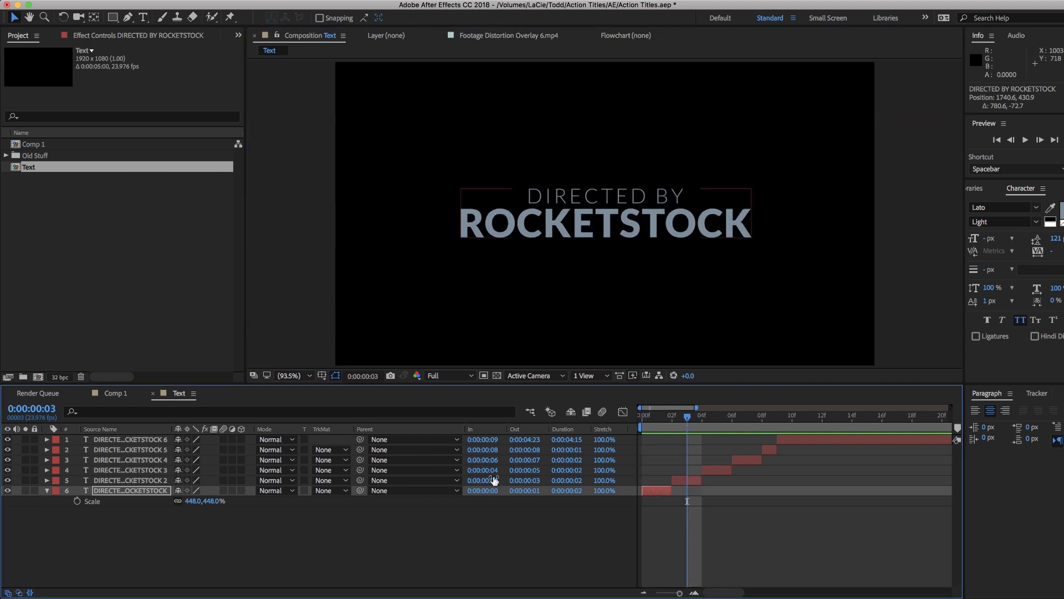
left_click(164, 480)
key("s")
left_click_drag(191, 493, 191, 77)
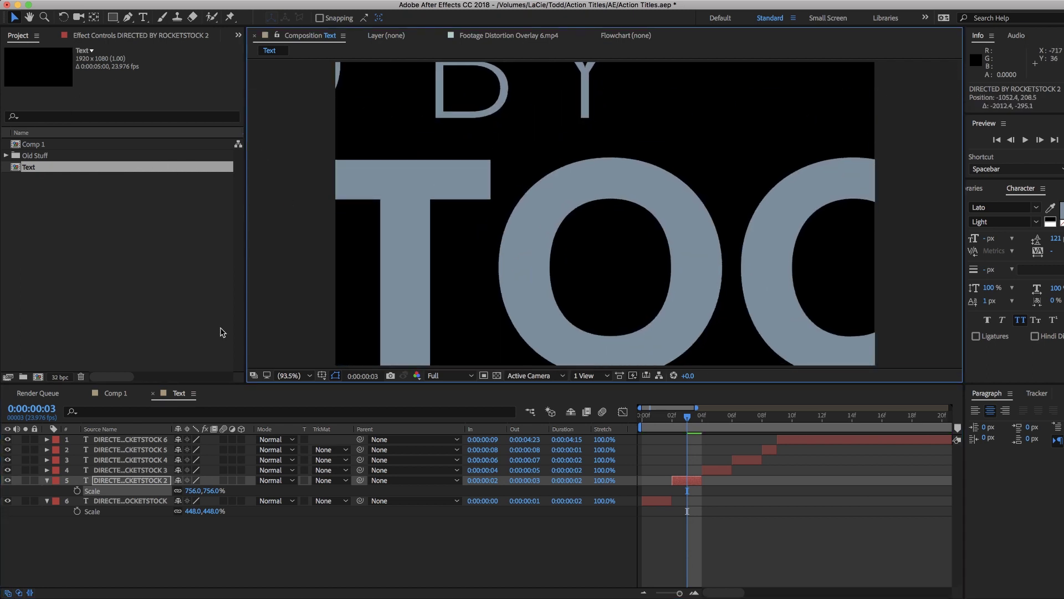
left_click(333, 519)
left_click(156, 470)
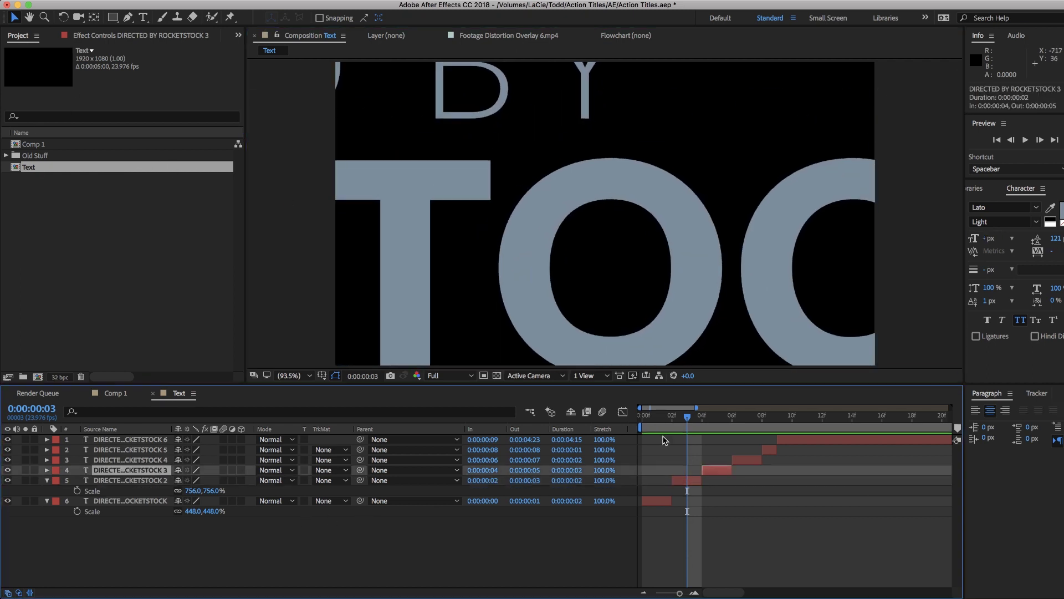
left_click(702, 416)
key("s")
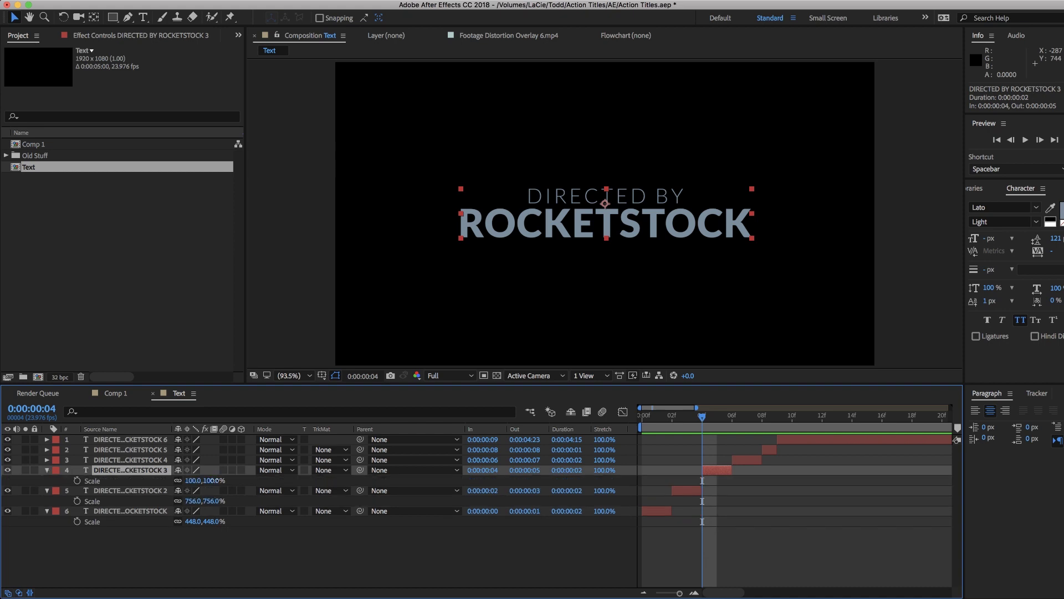
At frame 7, scale the fourth title segment to 736% and offset it to about -817.2, 227.8
key("Page_Down")
key("Page_Down")
key("Page_Down")
key("super+Up")
key("s")
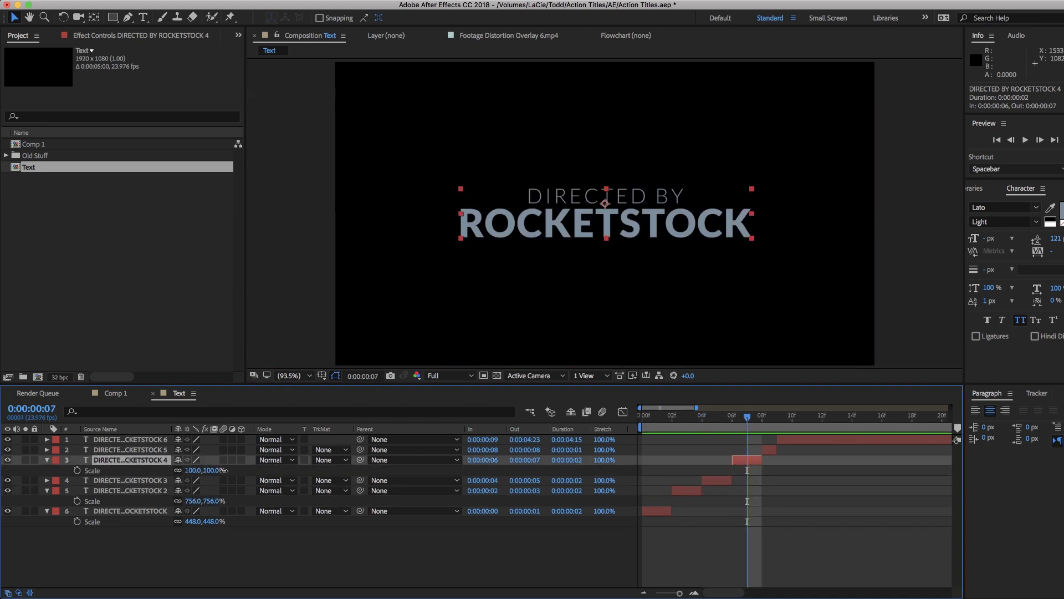
left_click_drag(224, 470, 576, 470)
left_click_drag(608, 304, 613, 220)
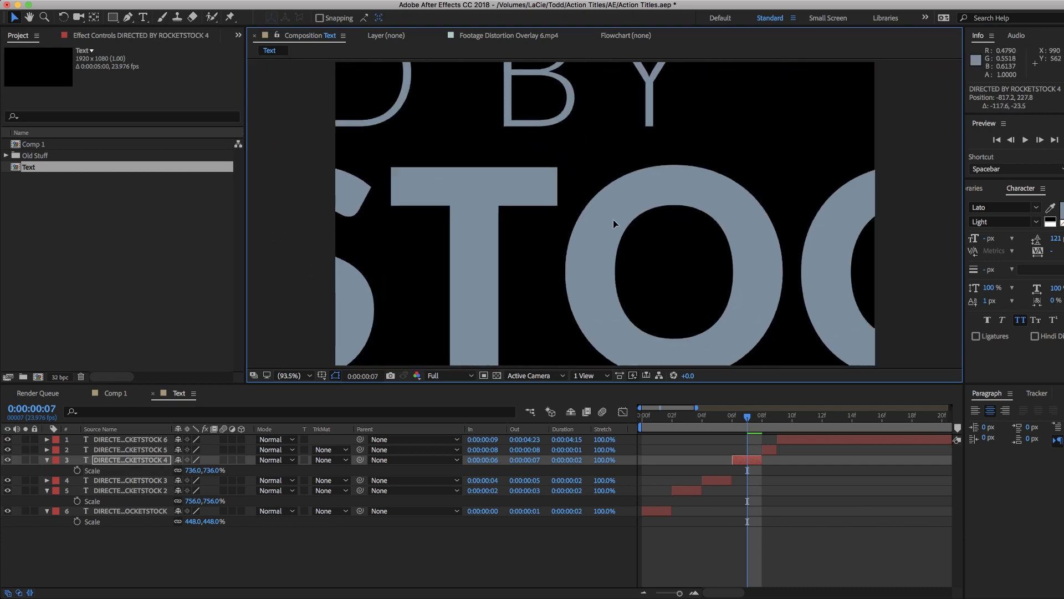
Scale the one-frame fifth title segment at frame 8 down to 52%
left_click(766, 419)
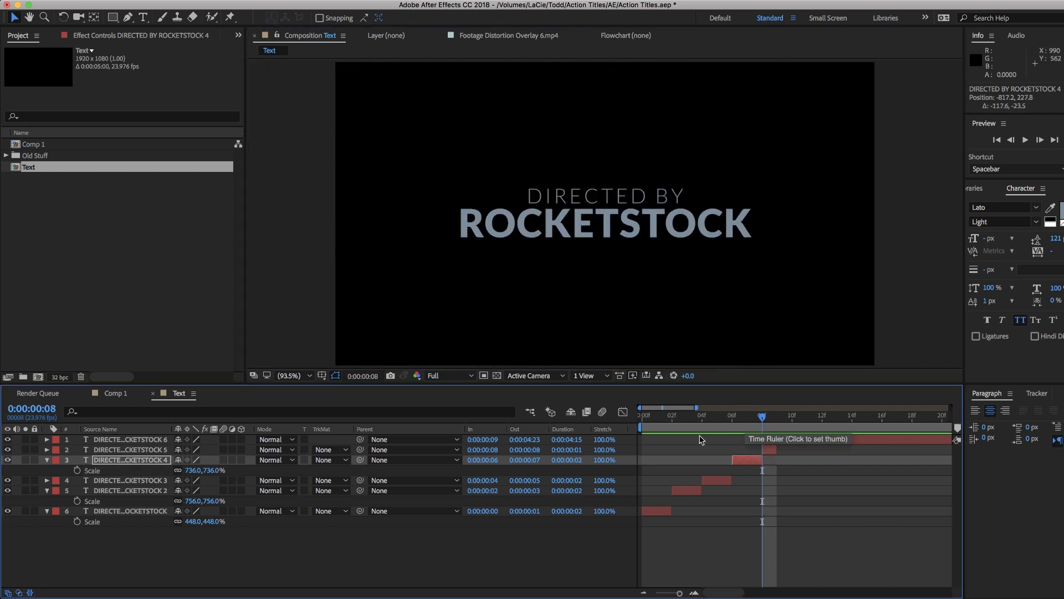
left_click(130, 449)
key("s")
left_click_drag(197, 459, 166, 459)
Scale the last title segment to 85% and add a starting Scale keyframe at frame 9
left_click(777, 419)
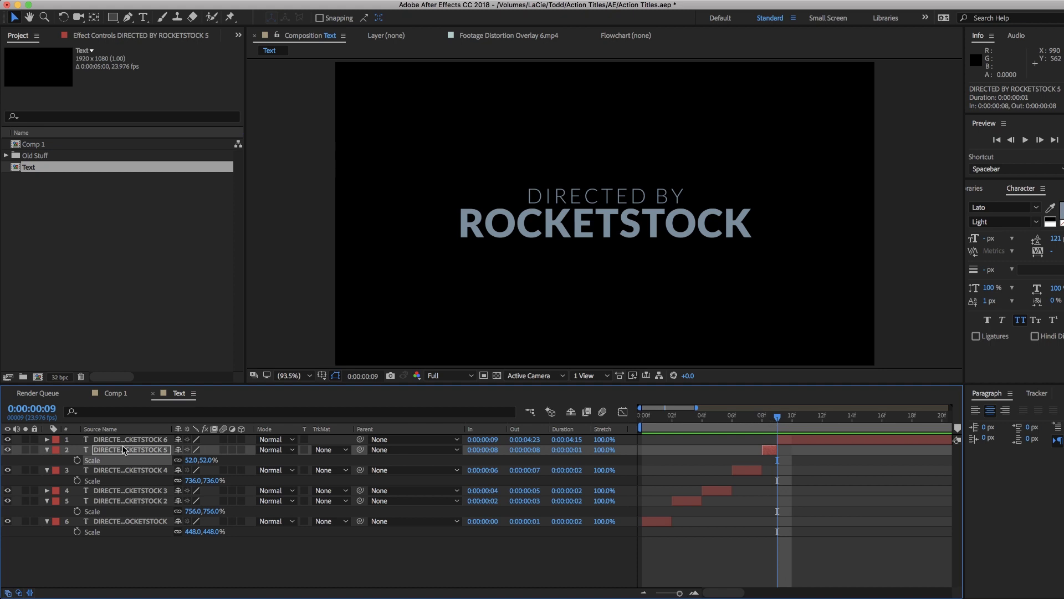
key("ctrl+Up")
key("s")
left_click_drag(193, 456, 185, 452)
left_click(77, 449)
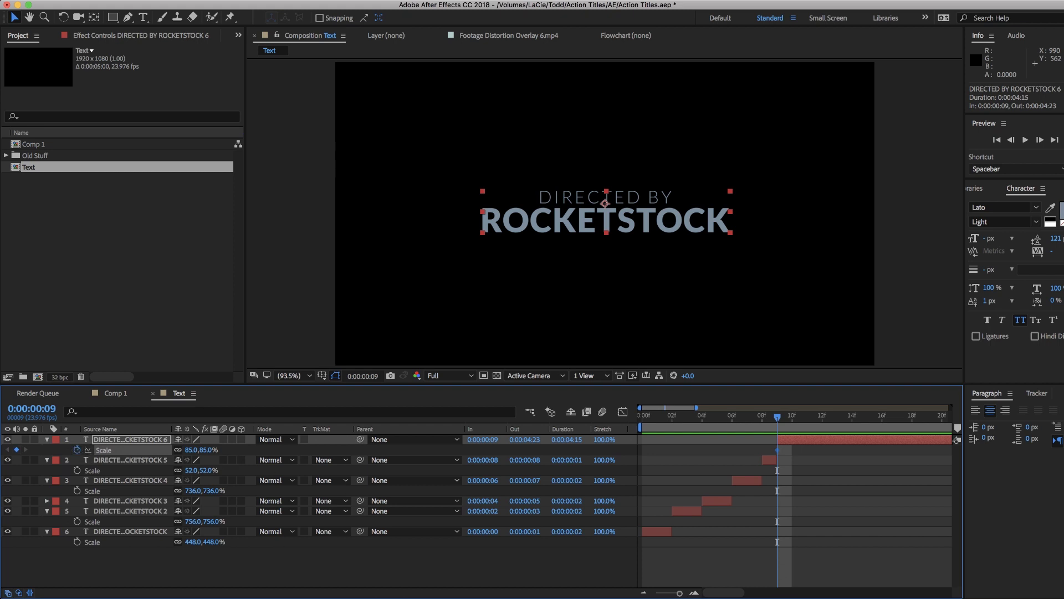
Raise the last title segment's Scale at 0:00:04:23 so it grows slowly from 85%, preview the animation and return to the first frame
scroll(793, 487, "right", 10)
scroll(792, 488, "right", 3)
left_click(929, 417)
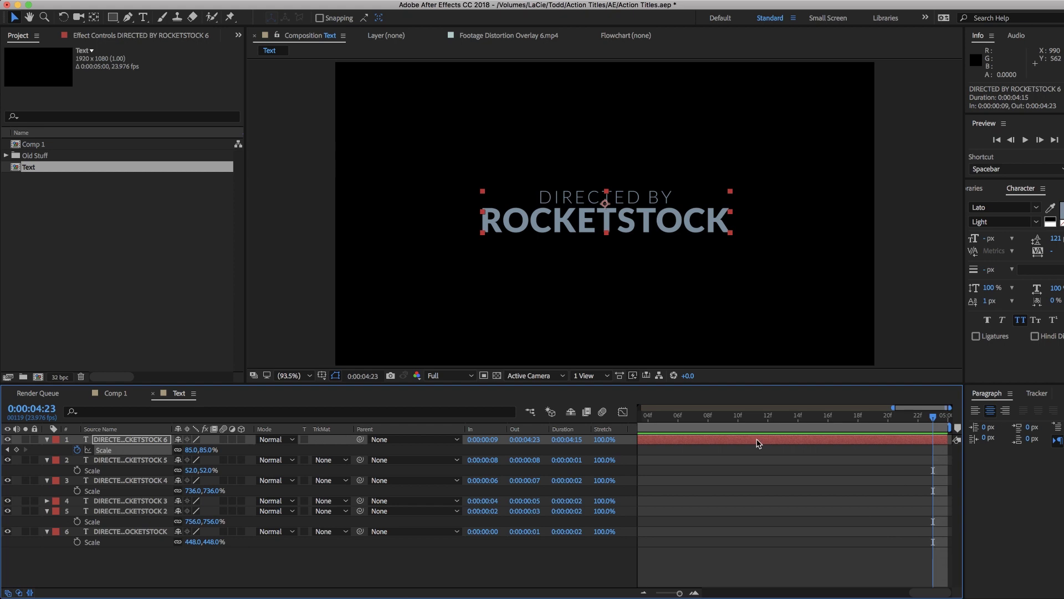
left_click_drag(207, 450, 220, 449)
left_click(270, 567)
key("space")
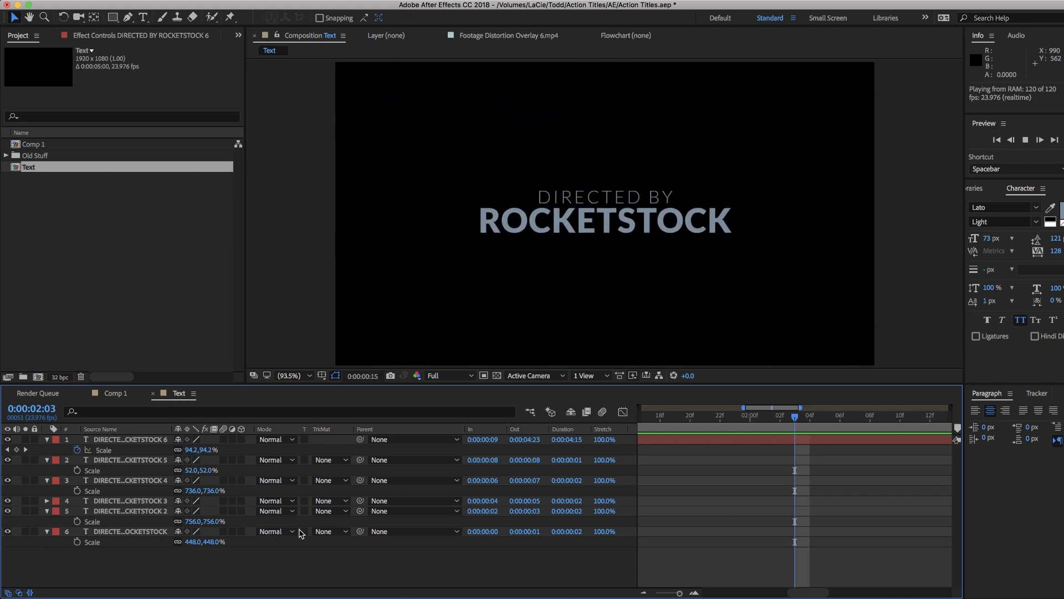
left_click(761, 418)
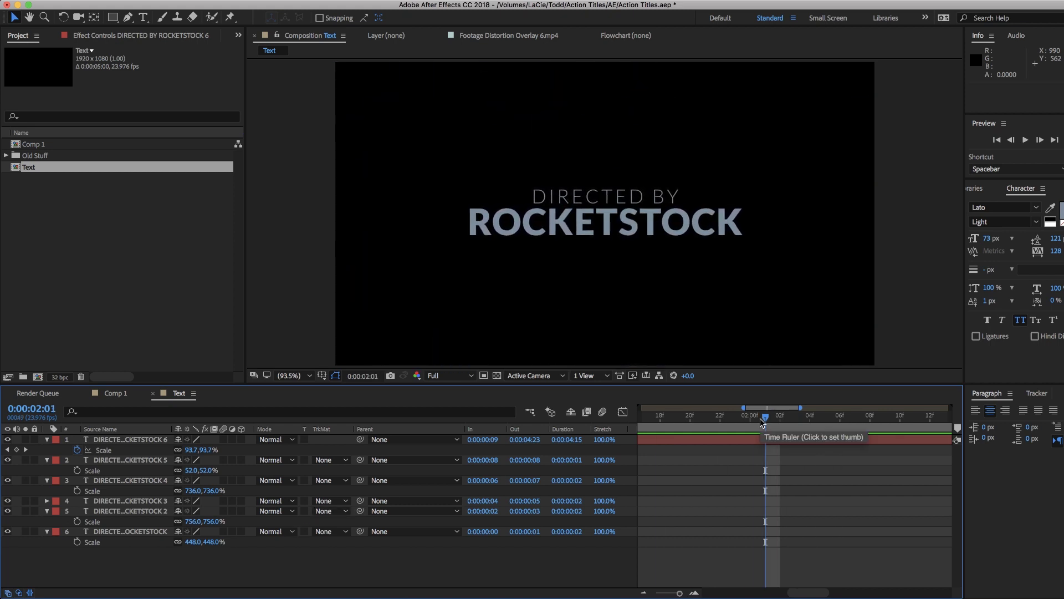
key("Home")
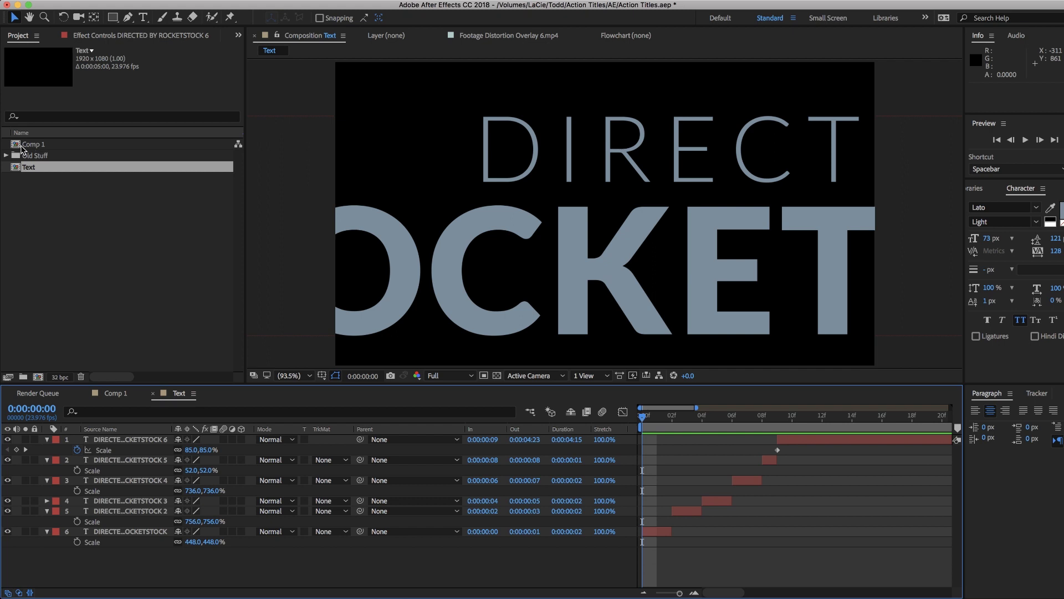
Rename the composition Comp 1 as Main
left_click(22, 145)
key("Return")
type("Main")
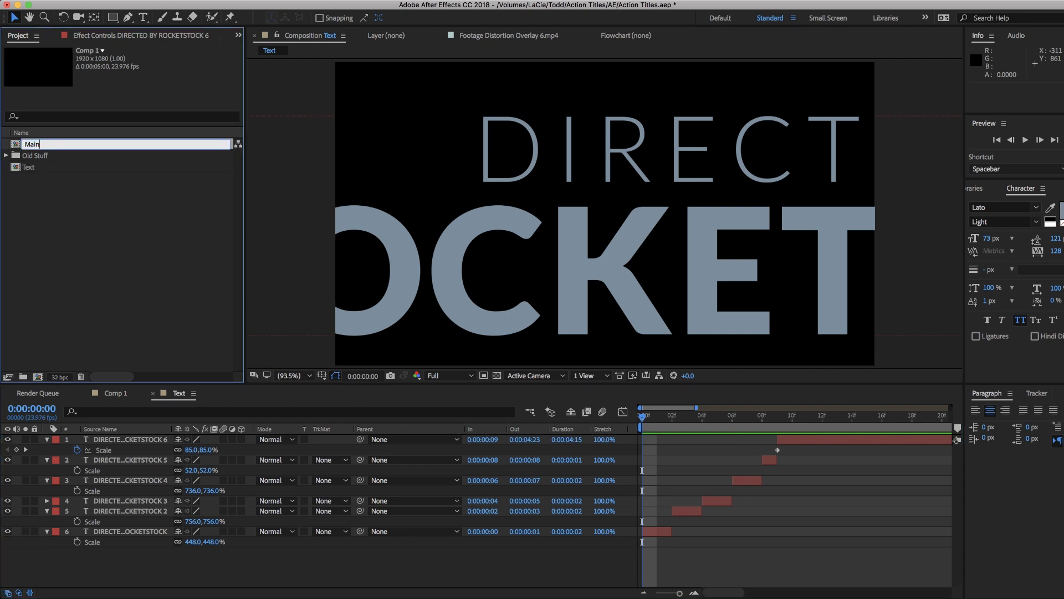
key("Return")
Open the Main composition, nest the Text composition in it as a layer, and move to frame 11
double_click(15, 147)
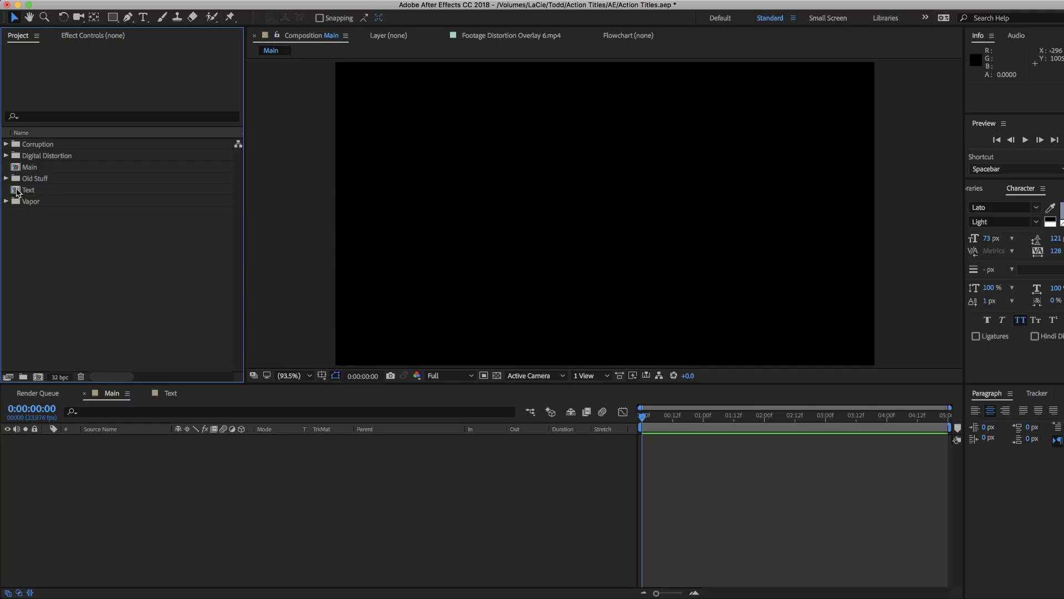
left_click_drag(28, 190, 66, 450)
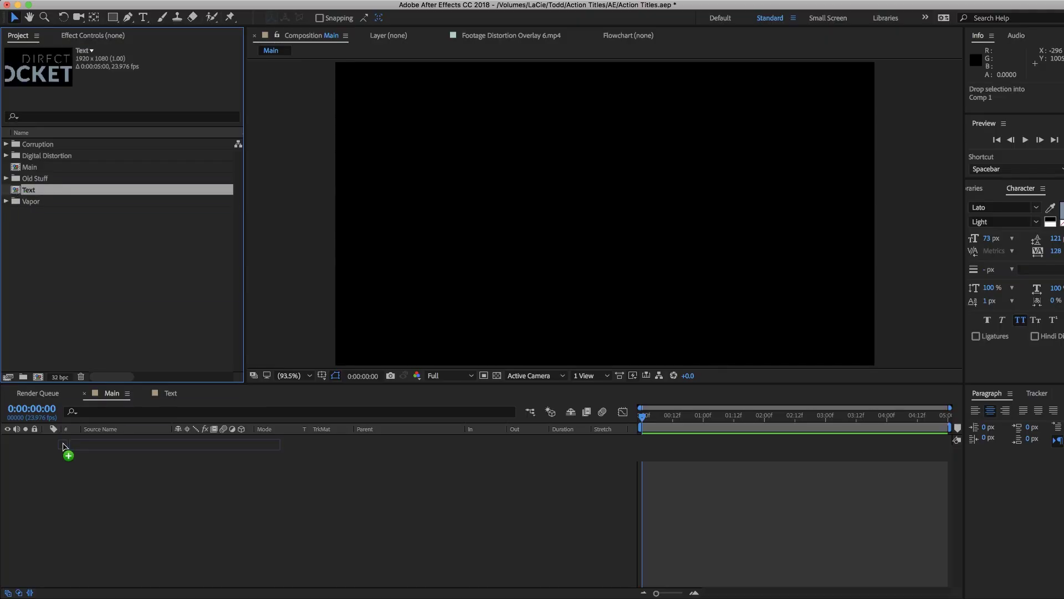
left_click_drag(643, 416, 672, 443)
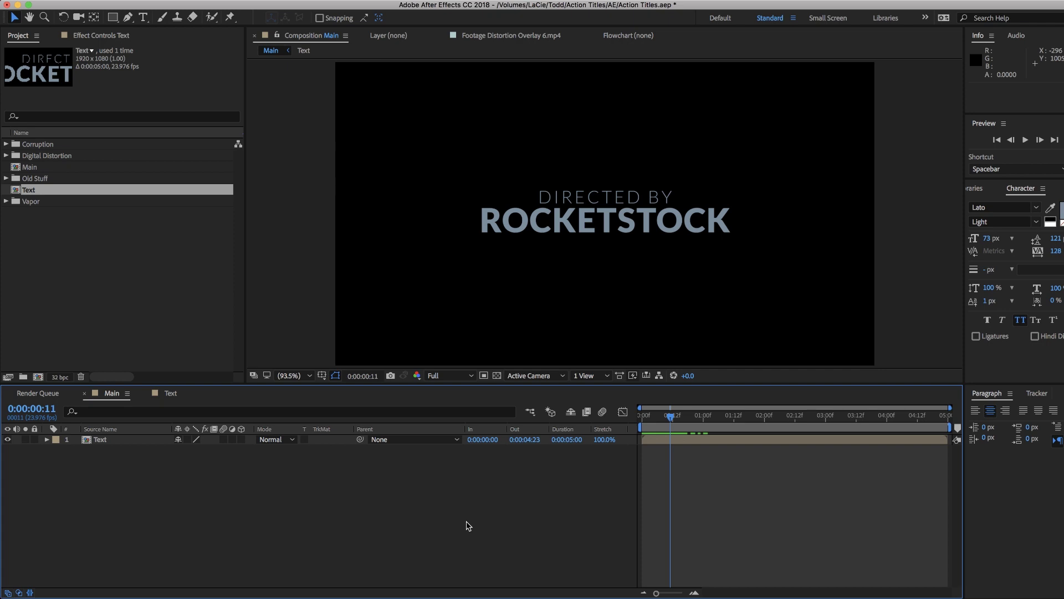
Apply the 4-Color Gradient effect to the Text layer in Main
left_click(71, 438)
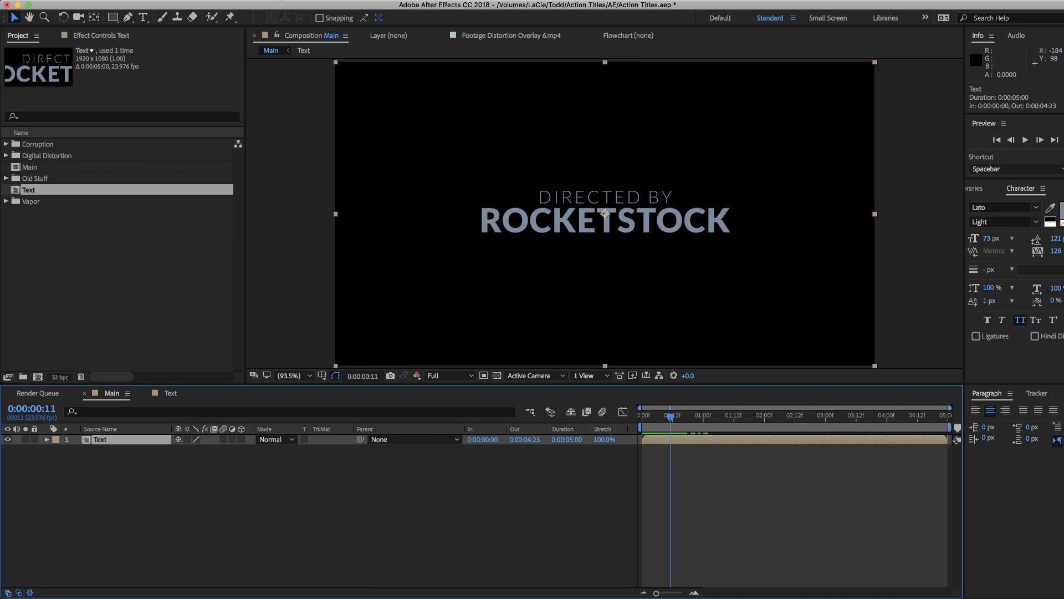
left_click(264, 2)
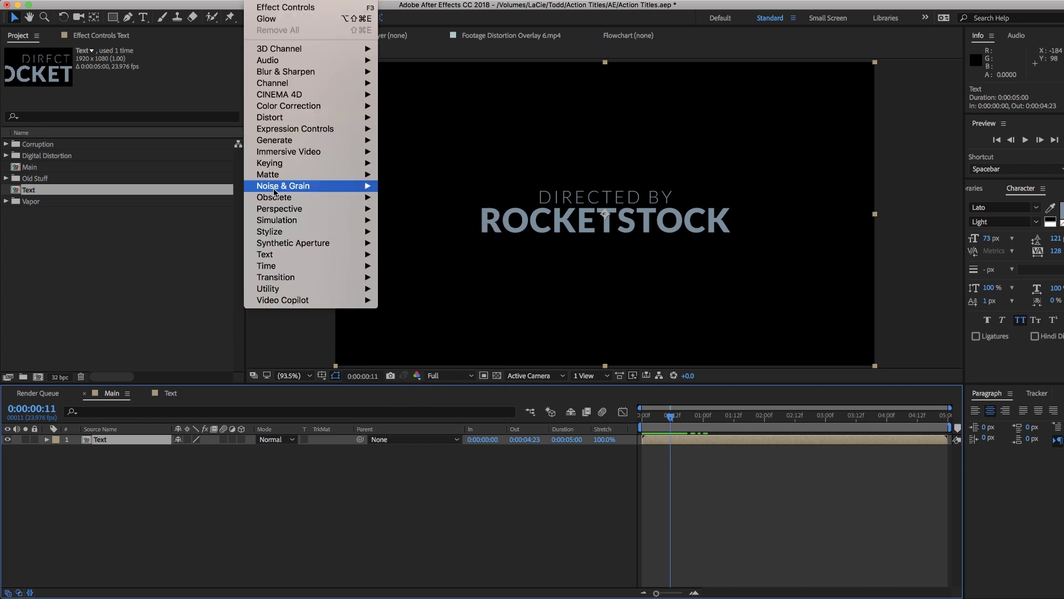
mouse_move(267, 142)
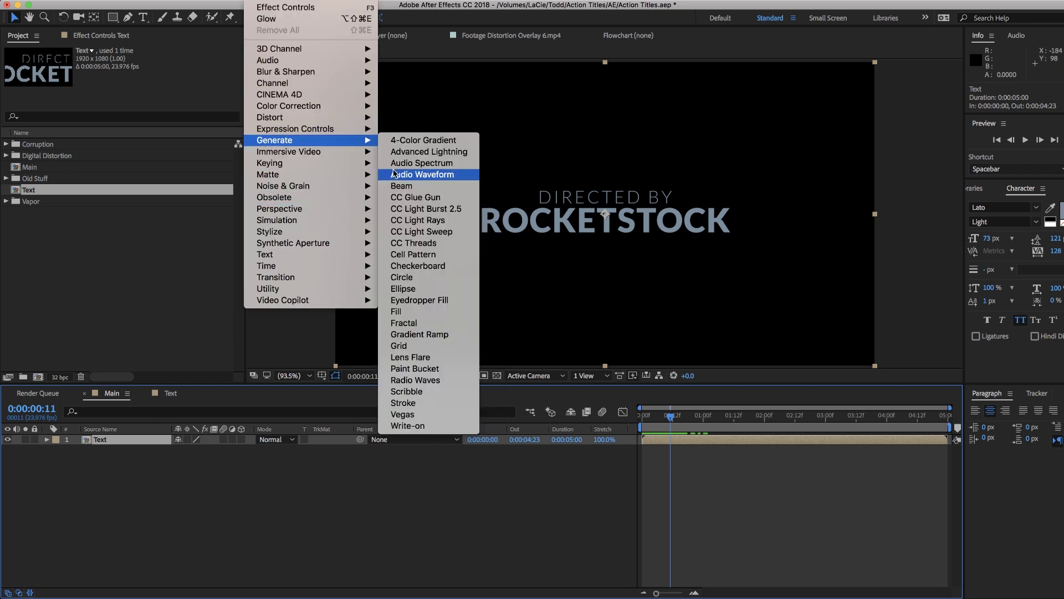
left_click(407, 144)
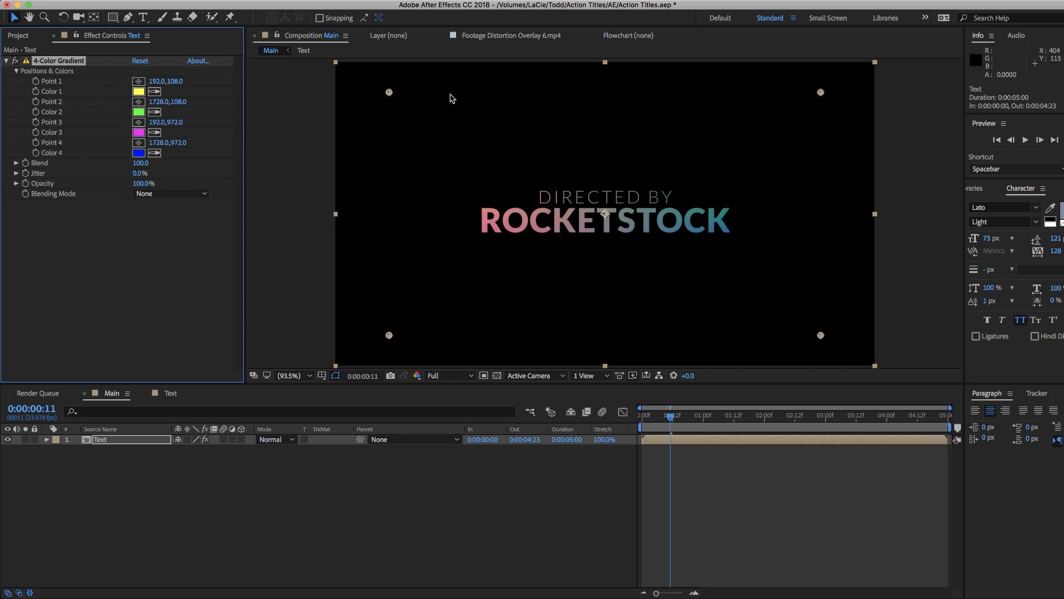
Move the four gradient points in around the title, to about 459, 440; 1151, 463; 722, 613; and 1390, 604
left_click_drag(389, 94, 481, 175)
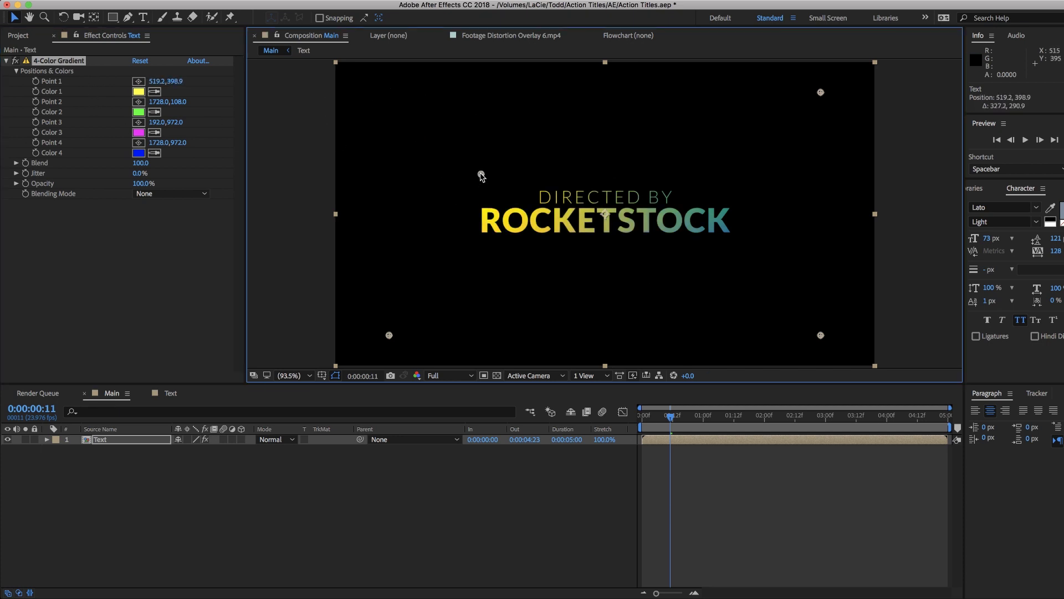
left_click_drag(388, 335, 548, 247)
left_click_drag(480, 172, 462, 184)
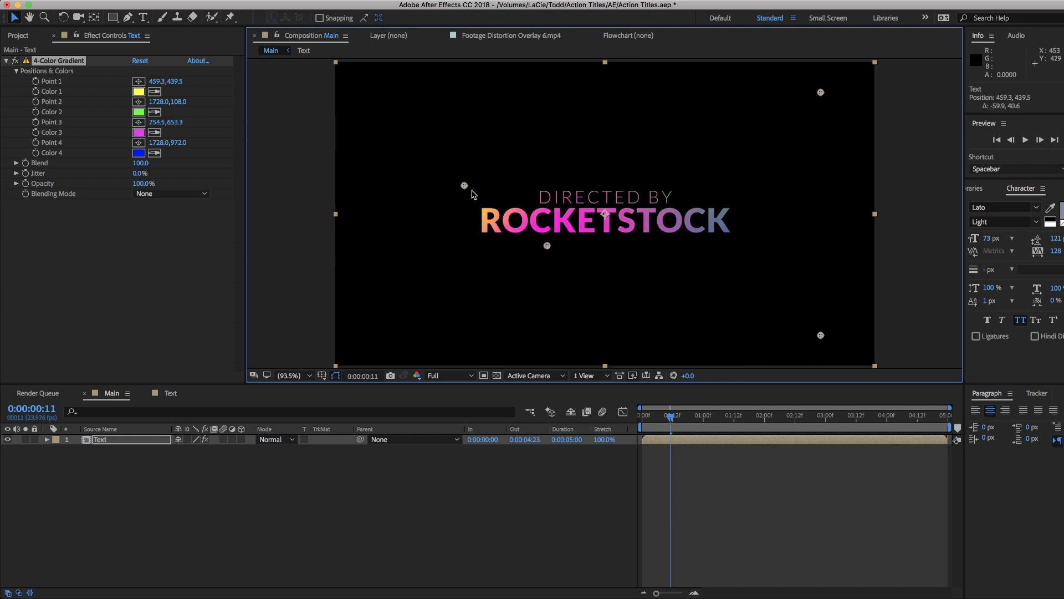
left_click_drag(546, 247, 537, 236)
left_click_drag(821, 92, 658, 192)
left_click_drag(821, 336, 714, 231)
left_click(302, 517)
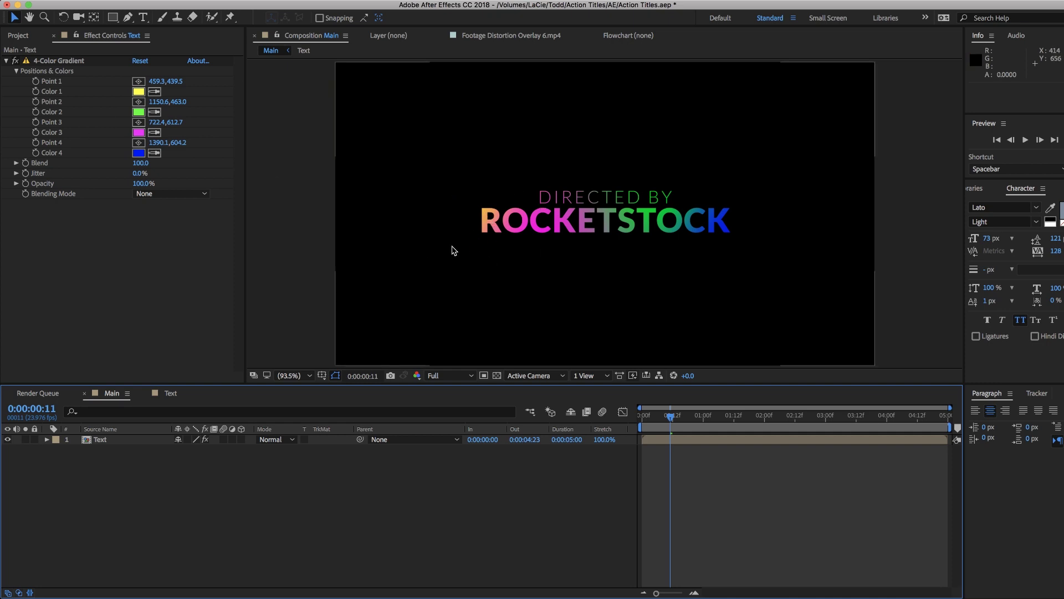
Set the gradient's Color 1 to light blue 92E4FF and Color 2 to medium blue 66B0FF
left_click(138, 92)
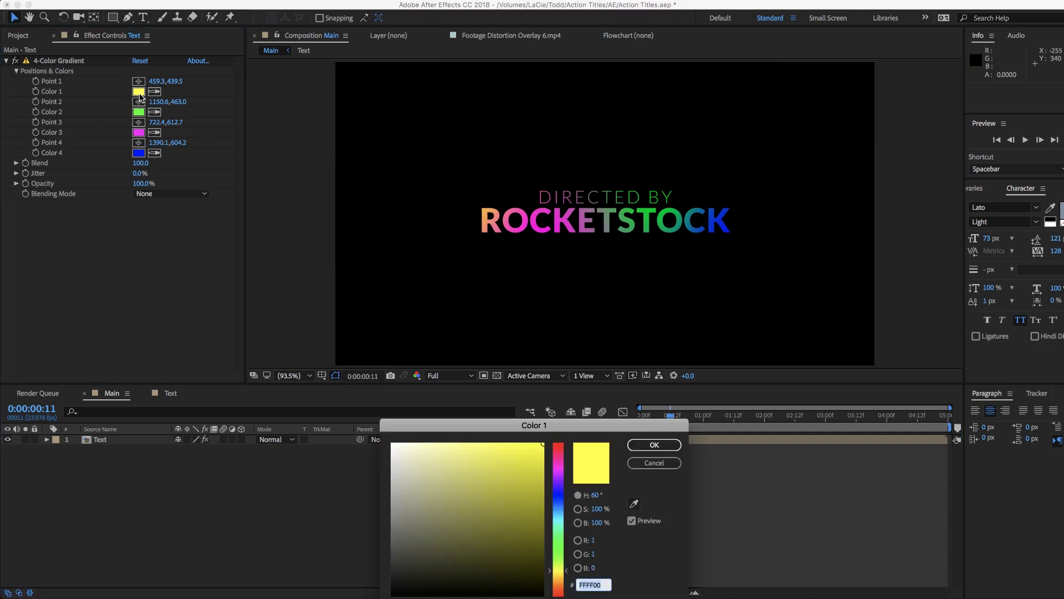
left_click(558, 512)
left_click_drag(465, 480, 458, 423)
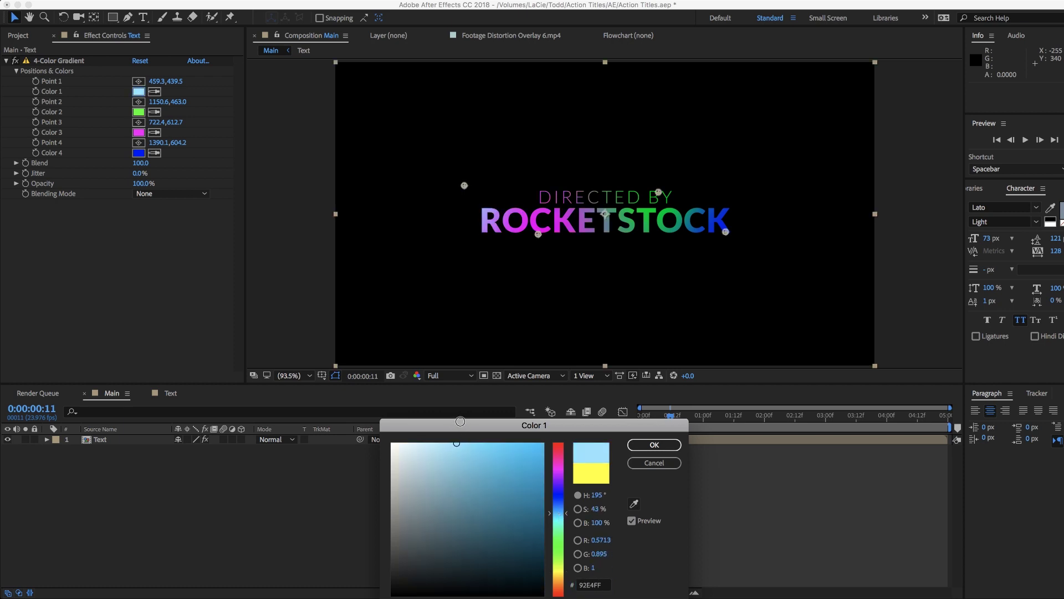
left_click(654, 444)
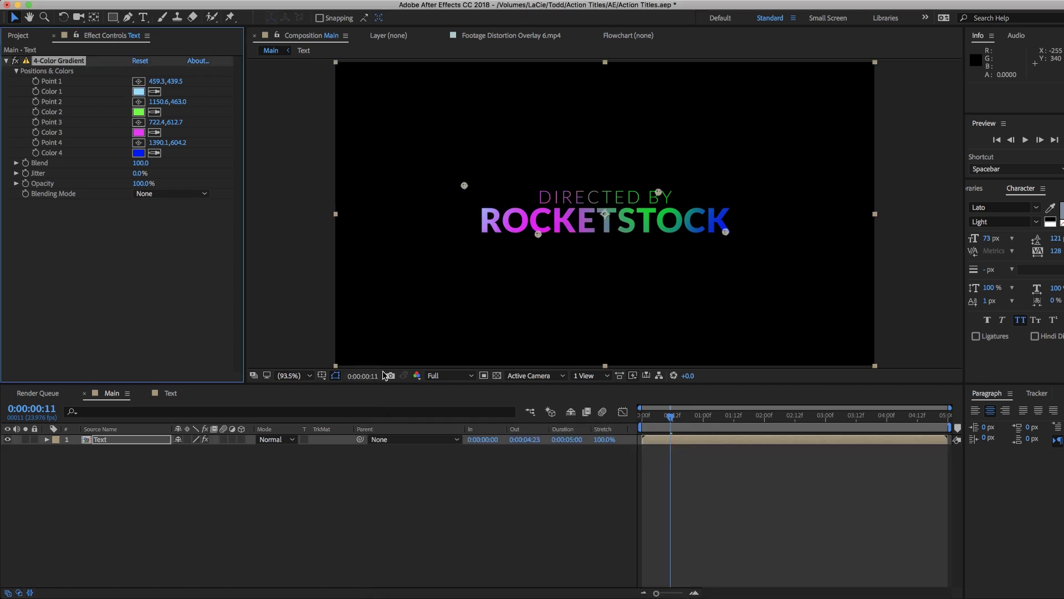
left_click(138, 112)
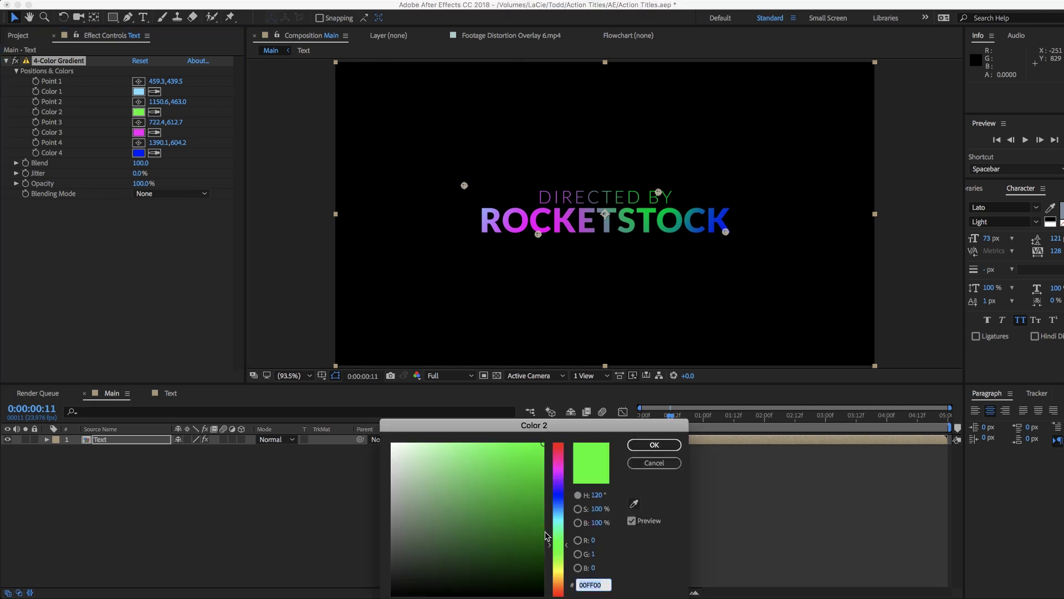
left_click_drag(560, 524, 560, 506)
left_click_drag(483, 466, 482, 427)
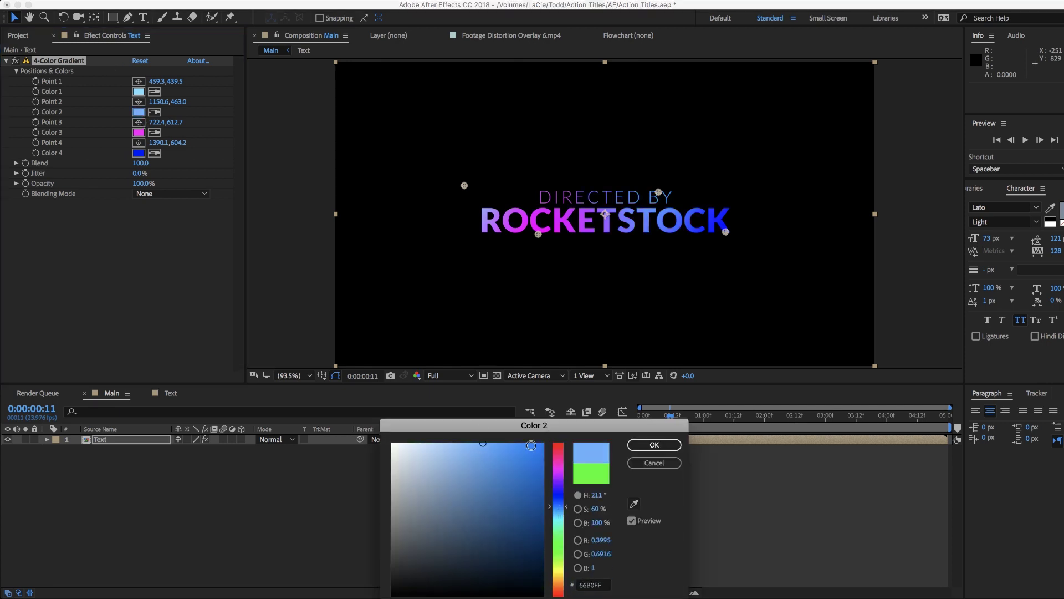
left_click(654, 444)
Soften the gradient's Color 3 to light magenta and change Color 4 to mint green
left_click(139, 132)
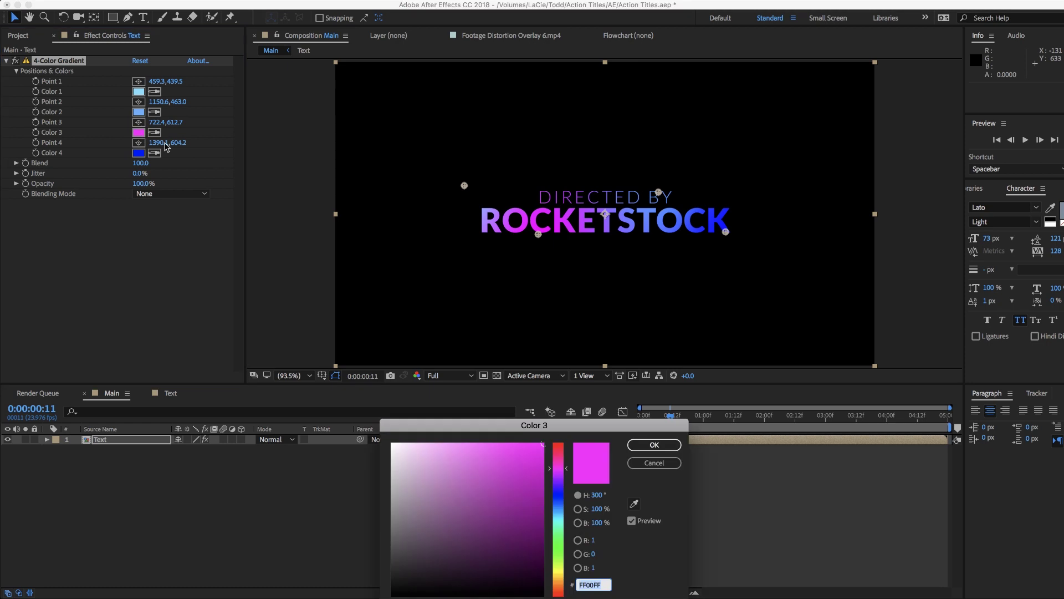
left_click_drag(485, 455, 459, 422)
left_click(640, 445)
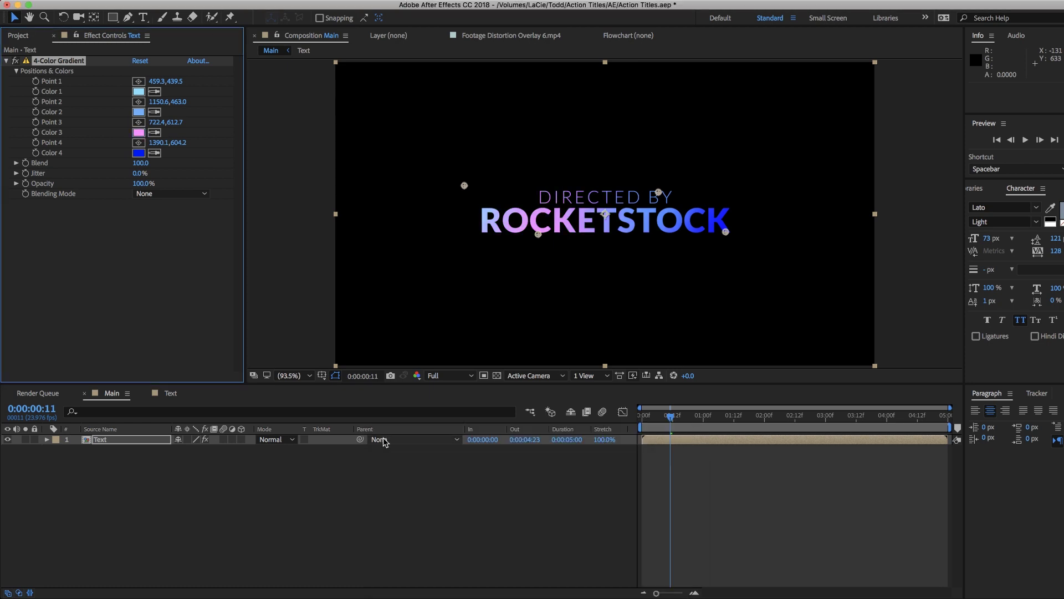
left_click(139, 153)
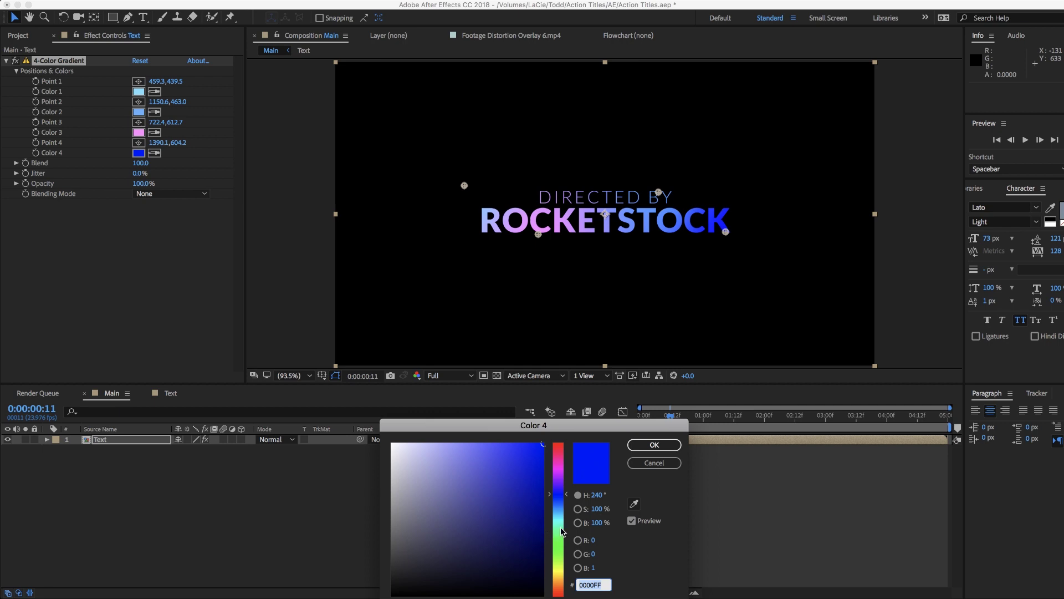
left_click(562, 531)
left_click_drag(533, 464, 478, 412)
left_click(653, 446)
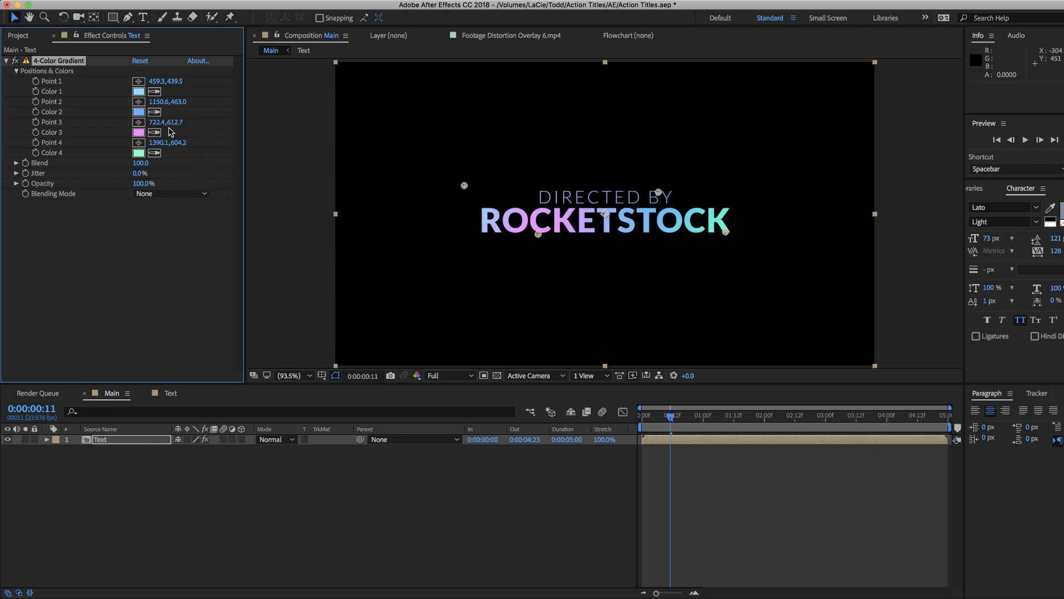
Lighten the gradient's Color 3 to pale pink FFCAFF and Color 4 to a very pale mint
left_click(139, 133)
left_click_drag(438, 453, 421, 428)
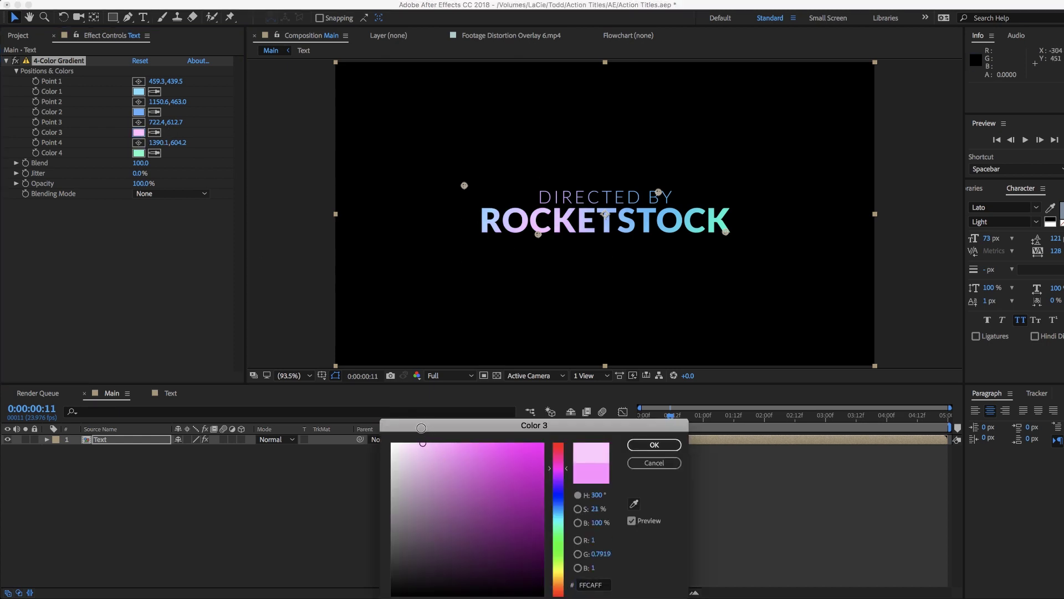
left_click(654, 445)
left_click(137, 156)
left_click_drag(448, 449, 437, 424)
left_click(654, 445)
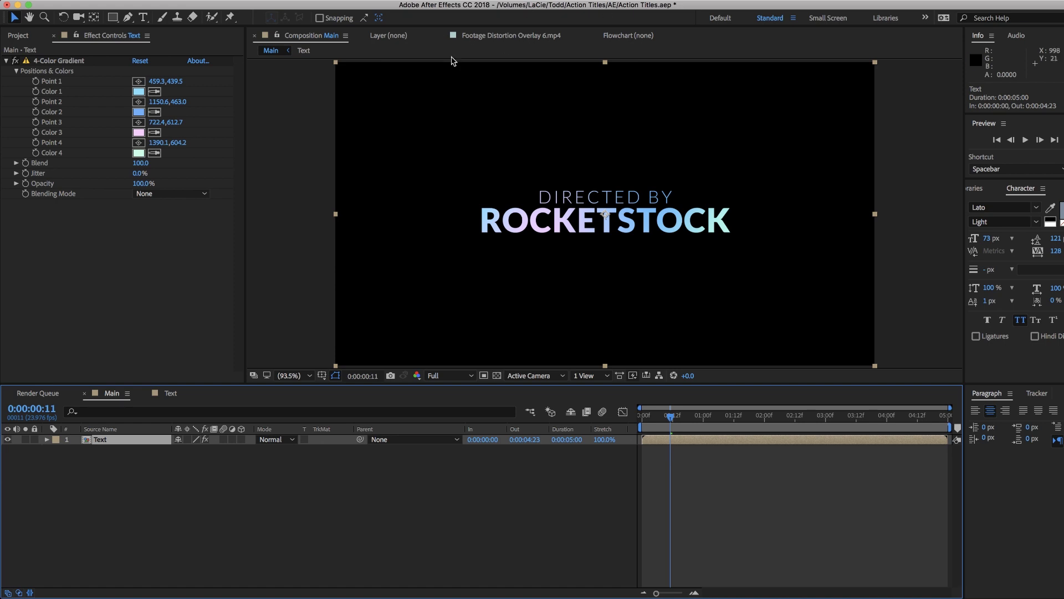
Apply a Glow effect to the Text layer and raise its Glow Radius beyond 468 for a wide, soft halo around the title
left_click(266, 1)
mouse_move(310, 232)
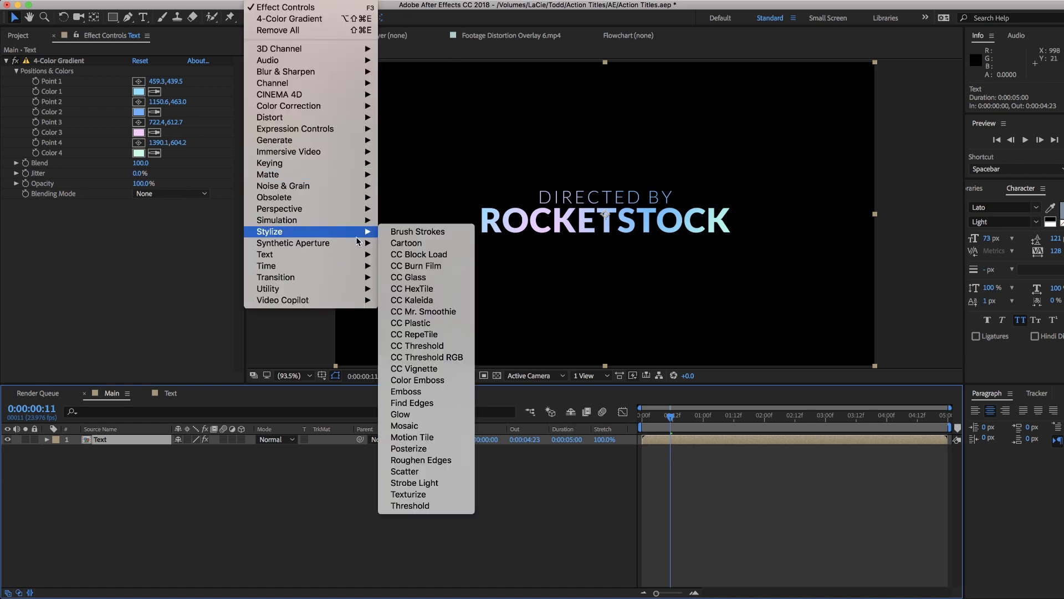
left_click(403, 414)
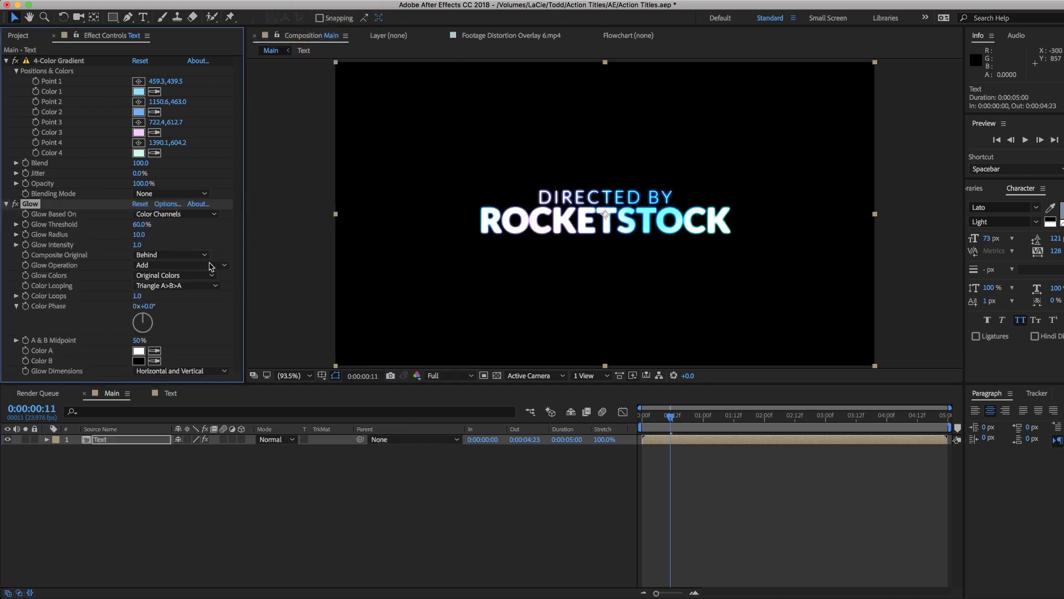
left_click_drag(138, 235, 215, 245)
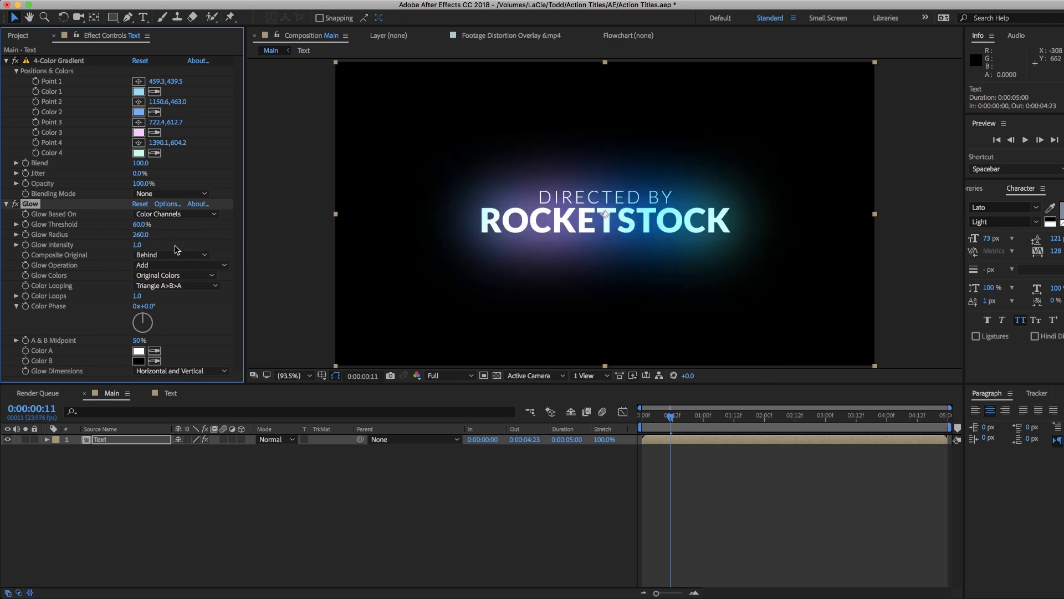
left_click_drag(139, 232, 291, 244)
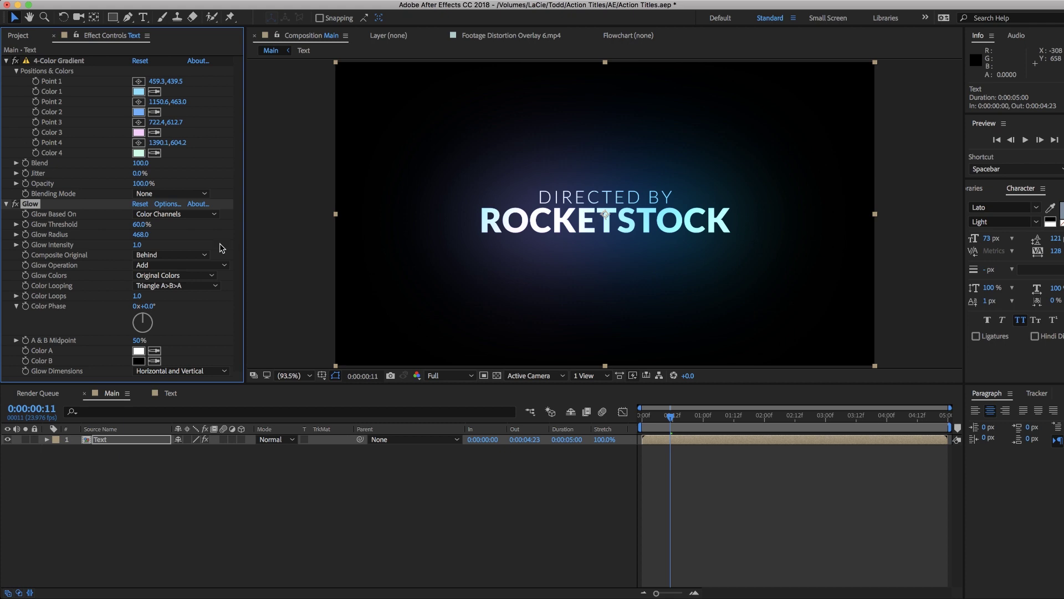
left_click_drag(174, 240, 191, 242)
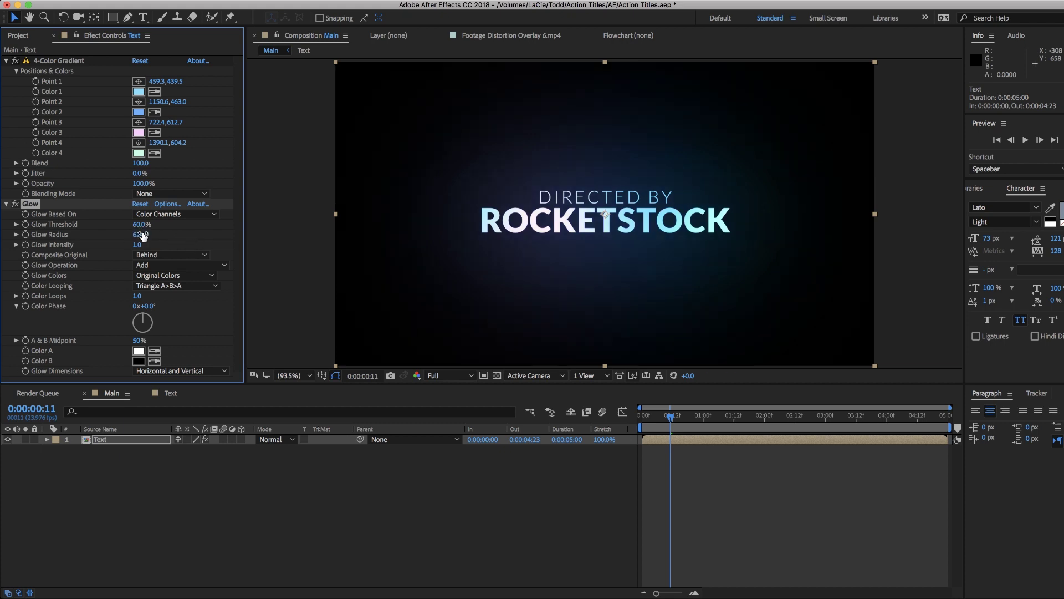
left_click(209, 498)
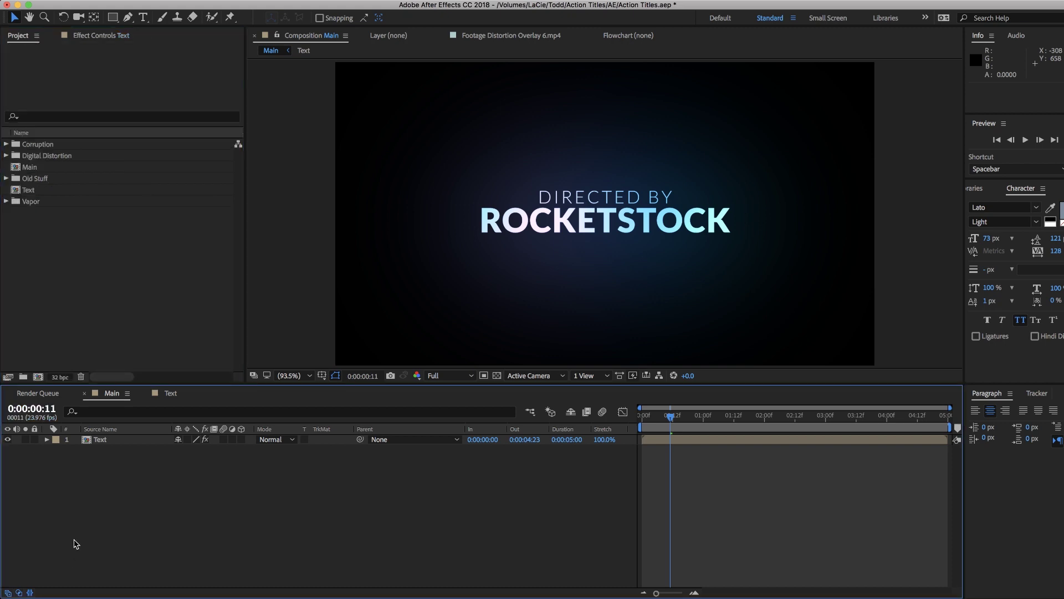
Duplicate the glowing Text layer in Main
left_click(105, 440)
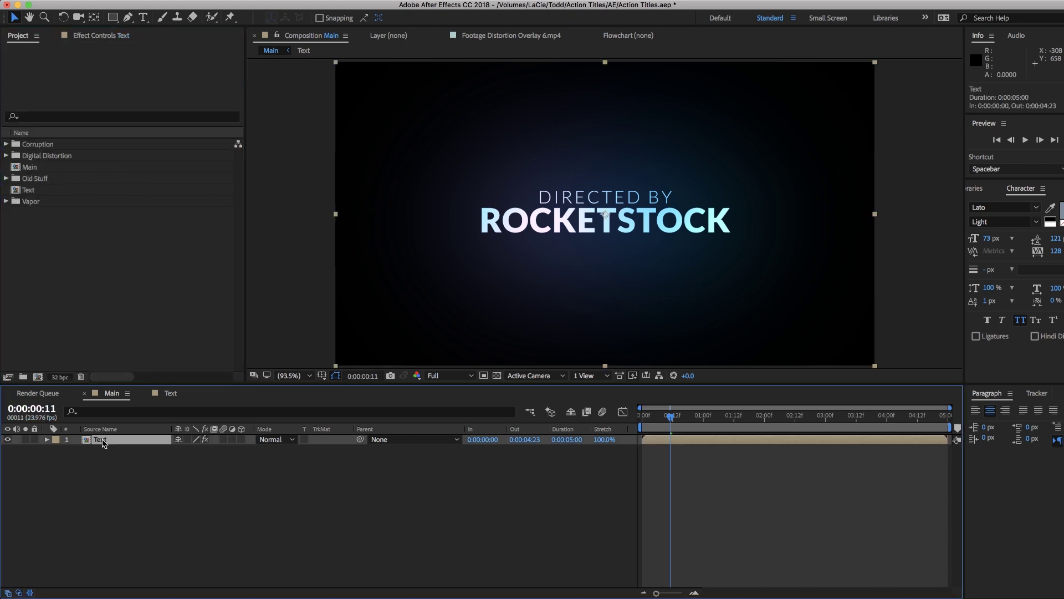
key("super+d")
left_click(8, 172)
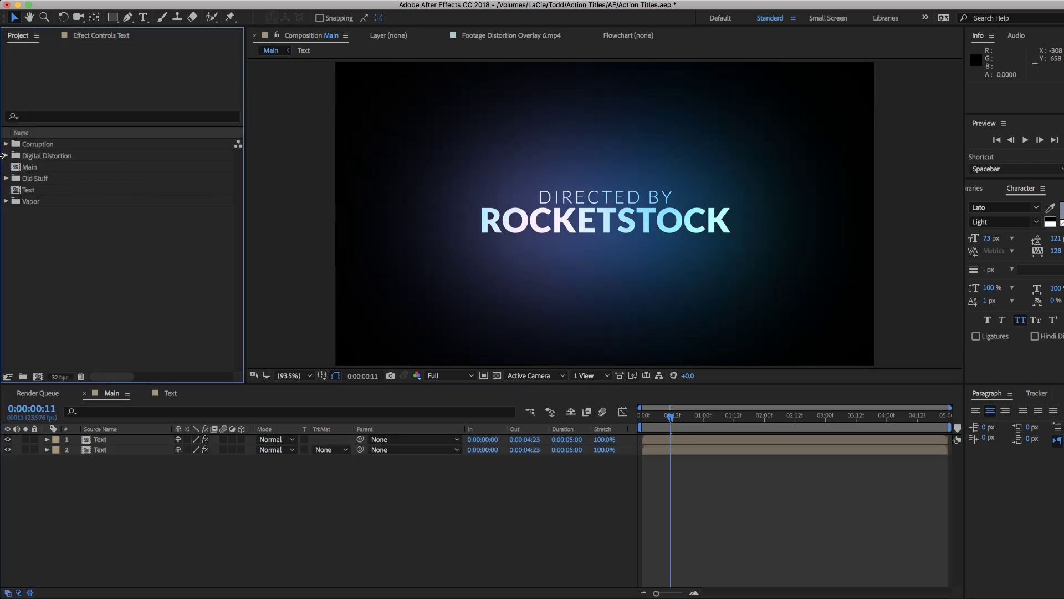
Open the Corruption project folder down to the Sci-Fi Distortion overlays
left_click(6, 156)
left_click(6, 156)
left_click(6, 144)
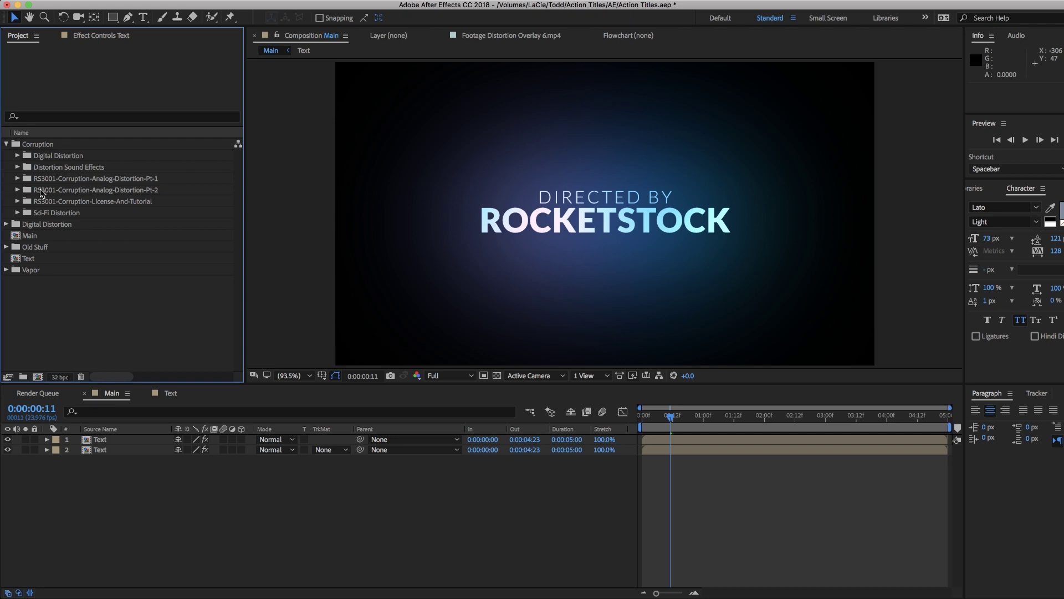
left_click(17, 212)
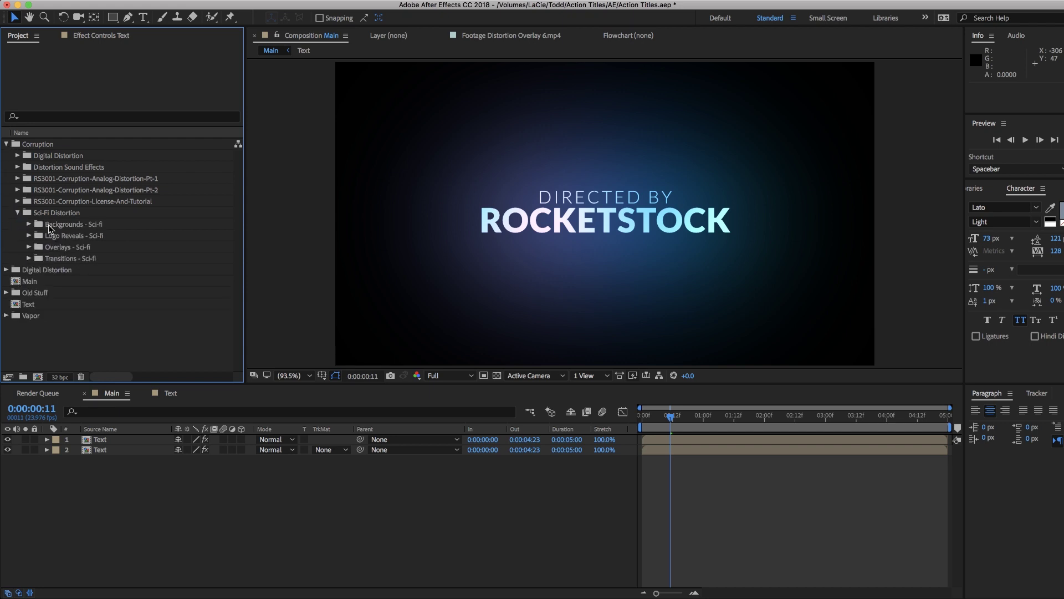
left_click(28, 259)
left_click(26, 255)
left_click(28, 247)
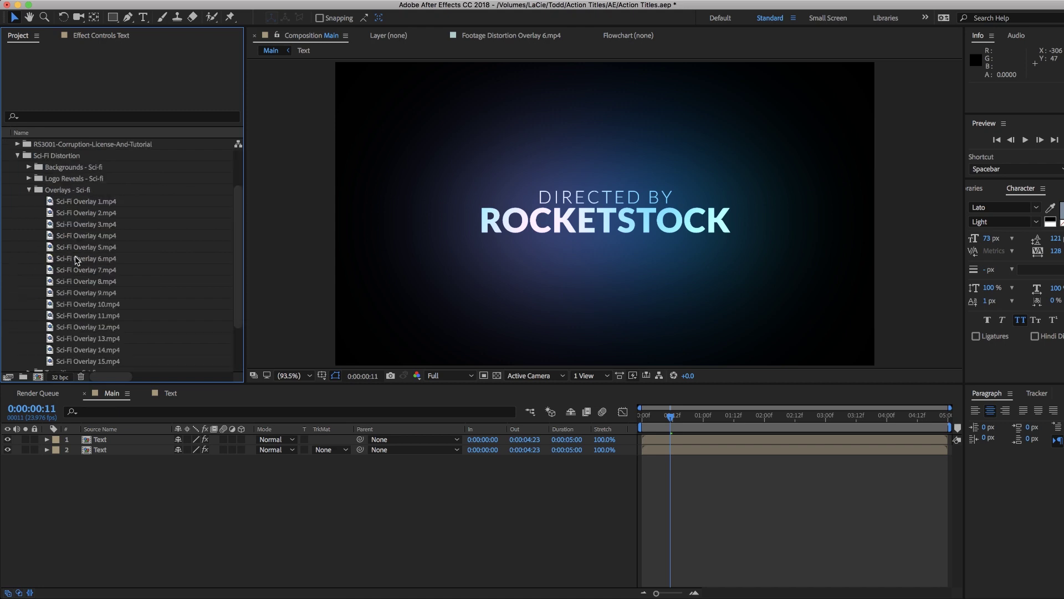
Preview Sci-Fi Overlay 1.mp4 and add it to the Main composition above both Text layers
double_click(50, 202)
left_click(363, 350)
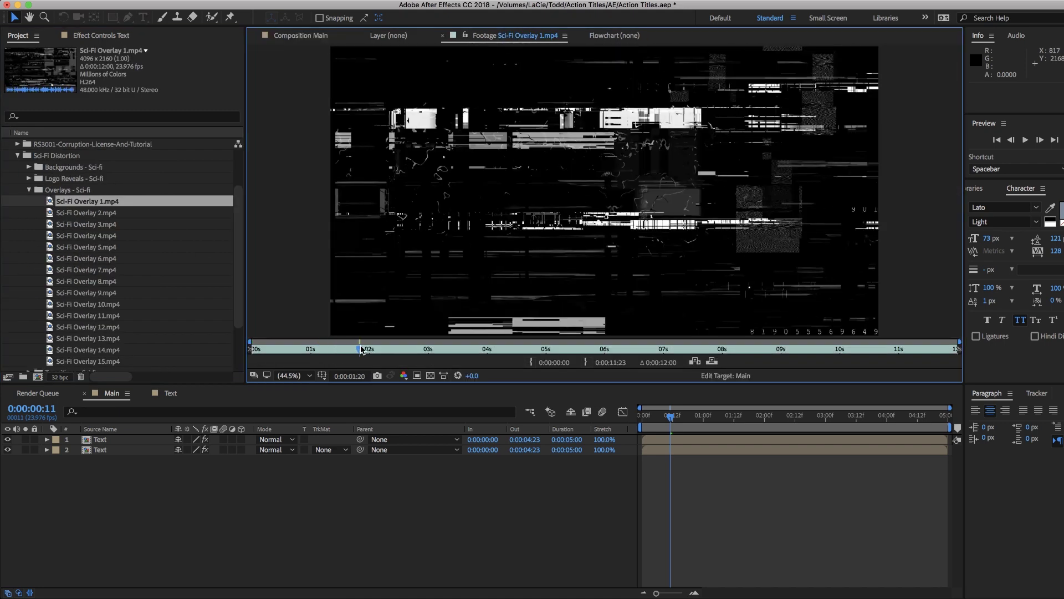
left_click_drag(319, 346, 191, 359)
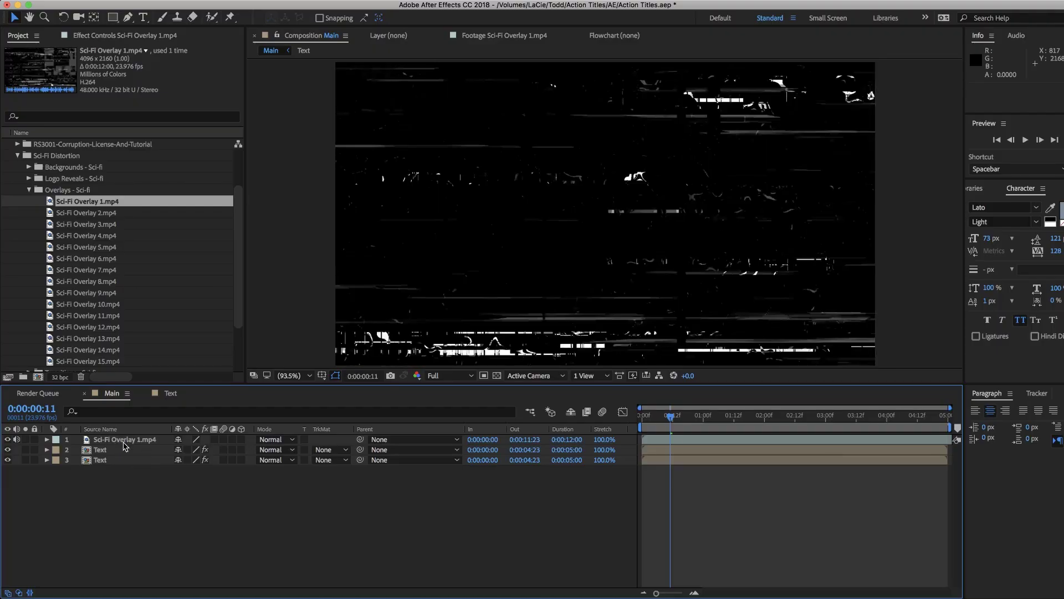
Scale the Sci-Fi Overlay 1.mp4 layer down to 48%
left_click(112, 450)
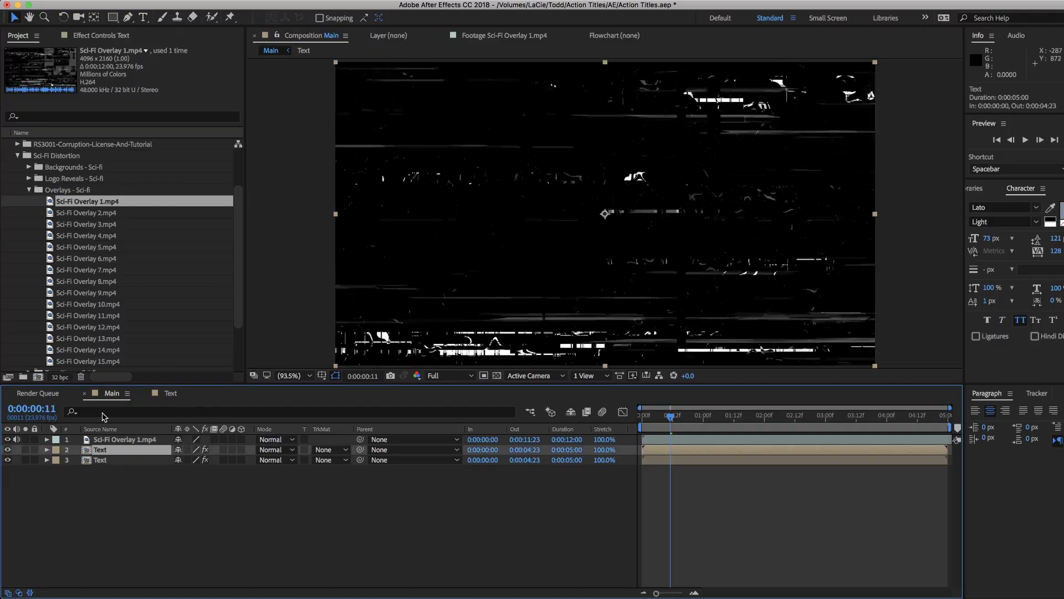
left_click(492, 230)
key("s")
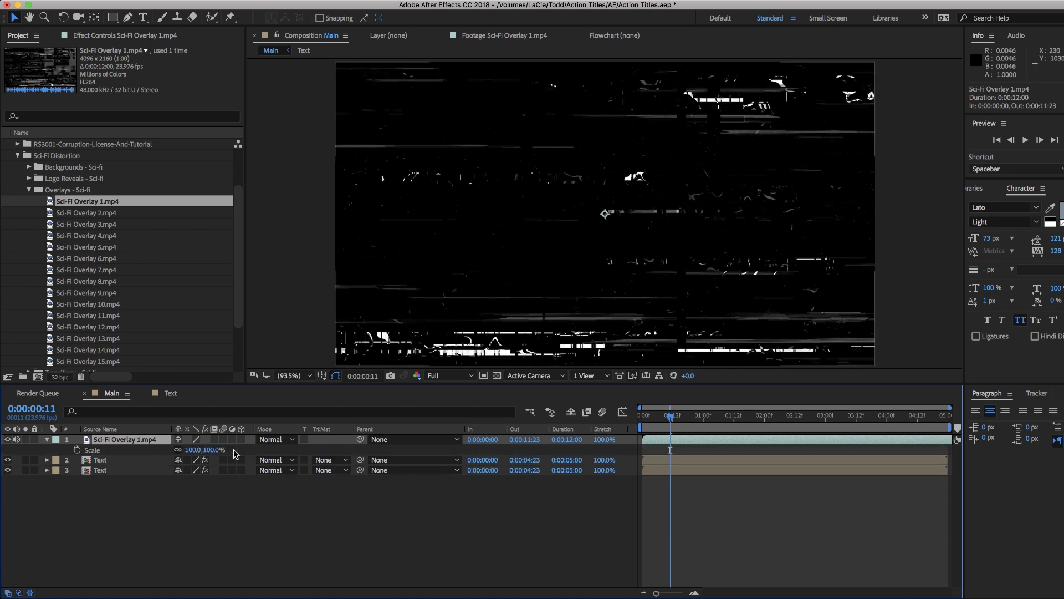
left_click_drag(210, 450, 192, 449)
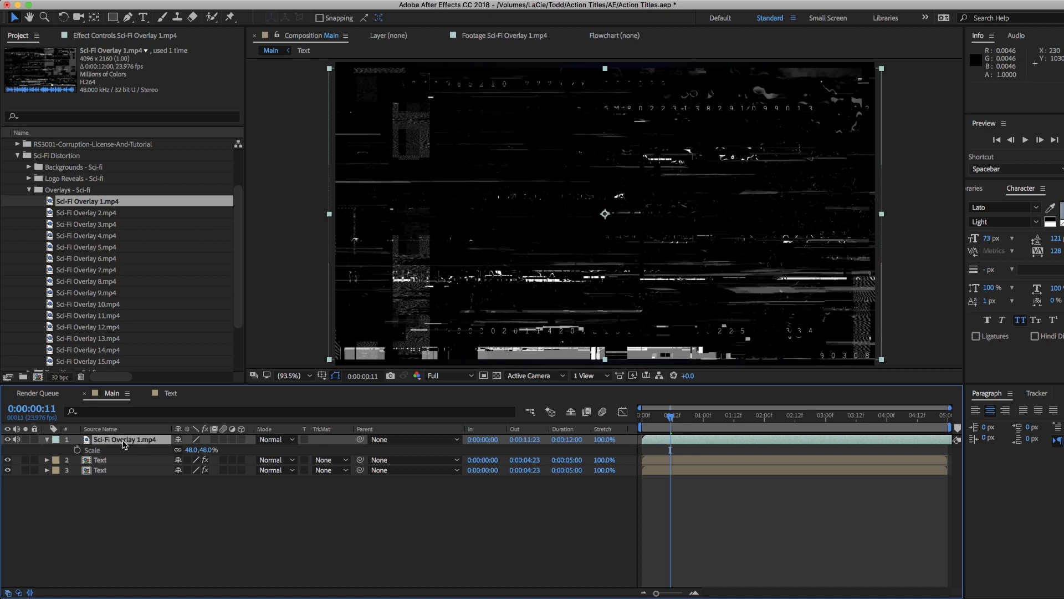
Place the overlay layer between the two Text layers and set its track matte to Luma Matte "Text"
left_click_drag(125, 444, 121, 471)
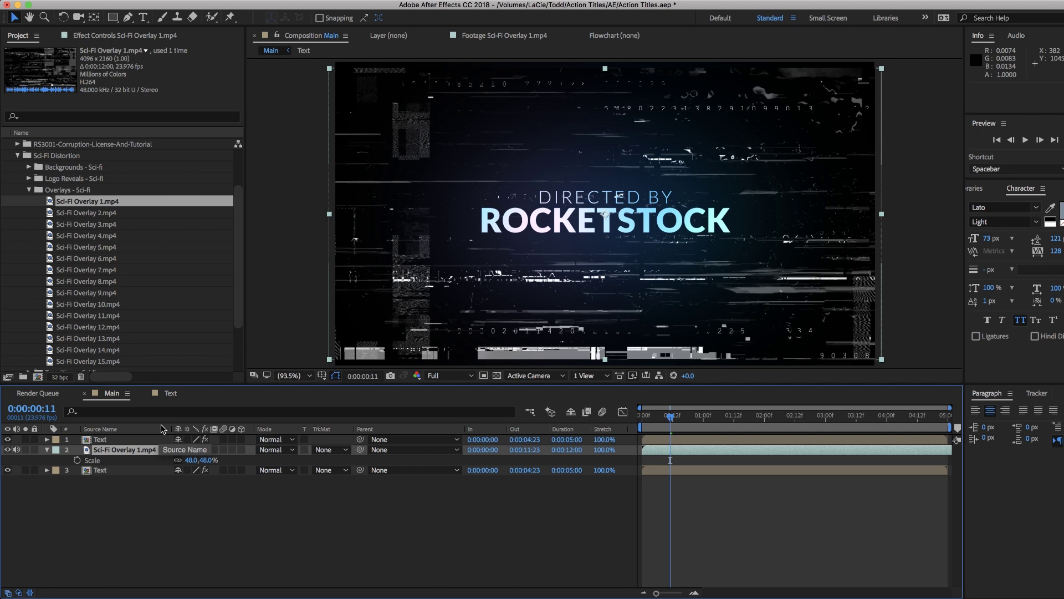
left_click(325, 451)
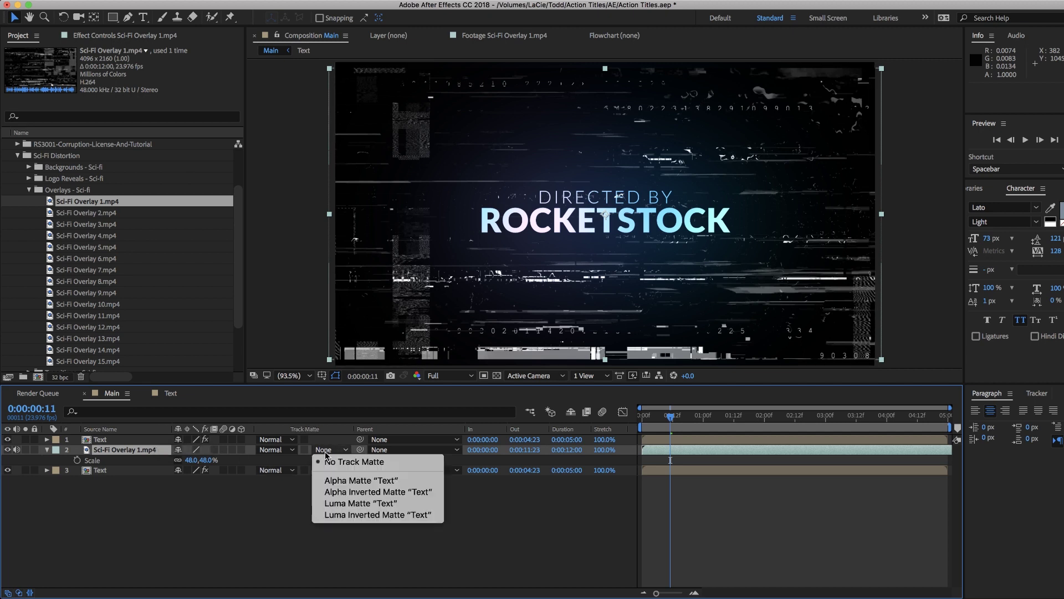
left_click(336, 506)
Set the blending mode of the Sci-Fi Overlay 1.mp4 layer to Add and inspect the title up close
left_click(275, 449)
key("Escape")
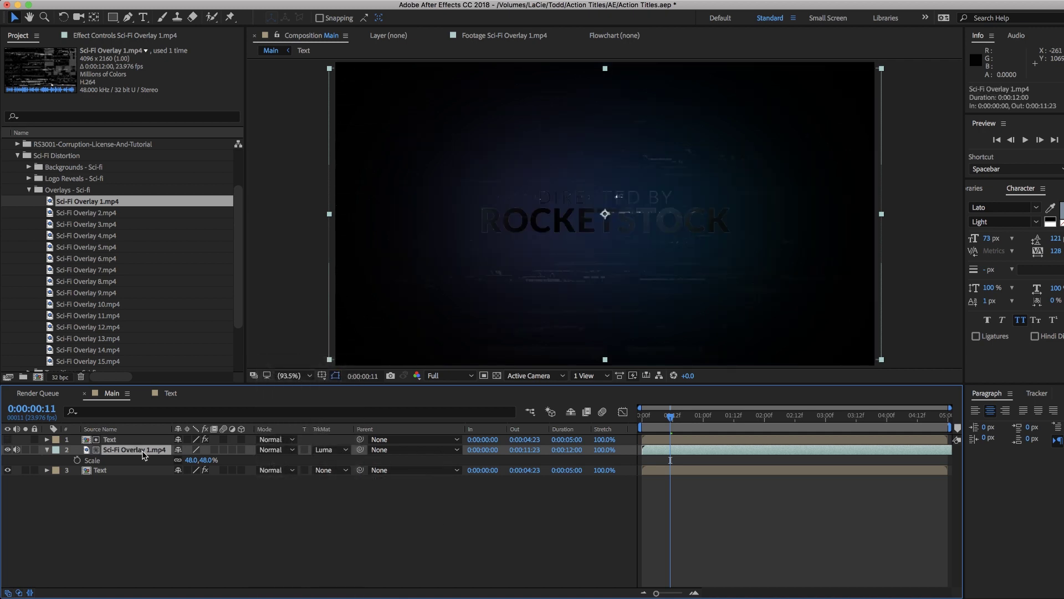
left_click(275, 449)
left_click(277, 481)
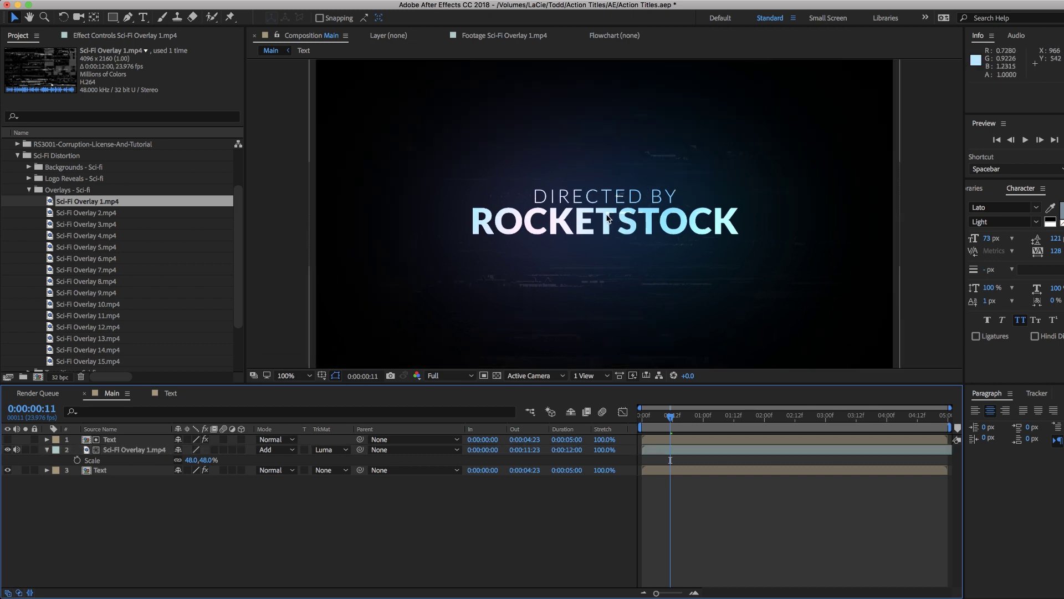
key("period")
key("period")
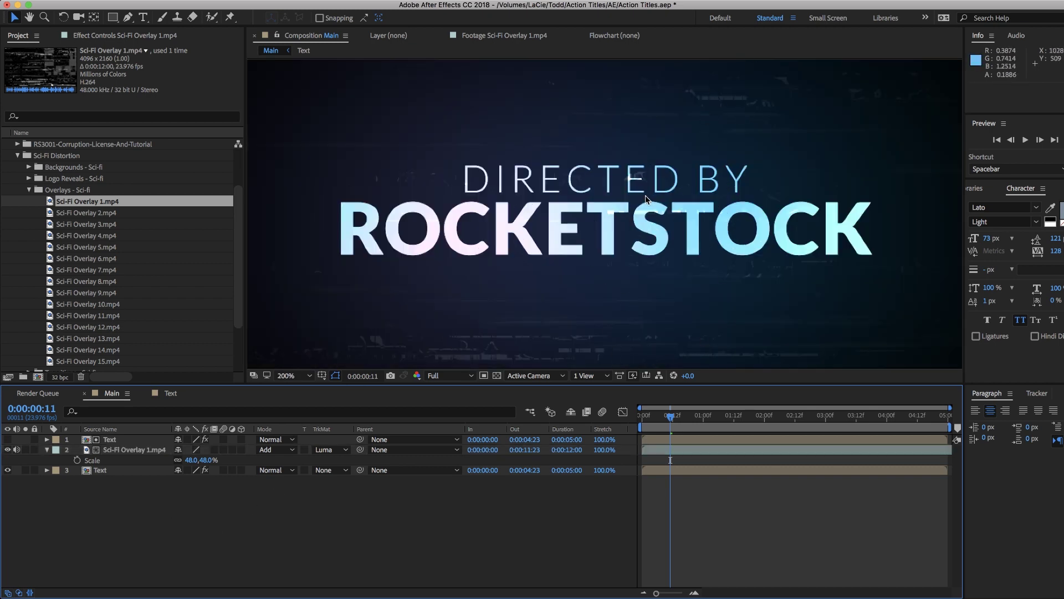
key("comma")
key("comma")
key("comma")
key("period")
key("period")
Apply a Stylize Glow effect to the Sci-Fi Overlay 1.mp4 layer
key("F3")
left_click(129, 451)
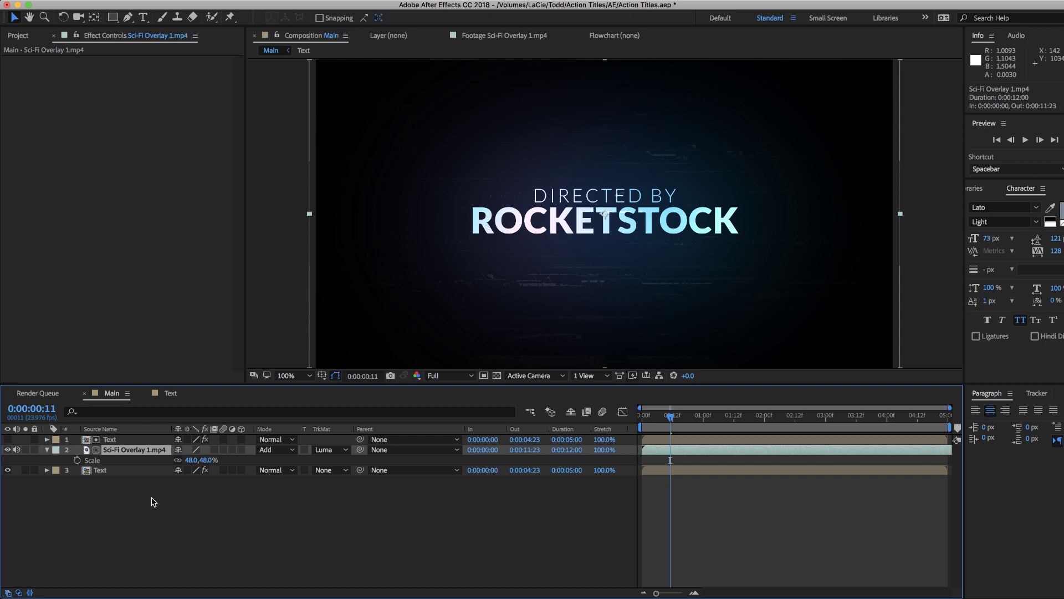
left_click(260, 0)
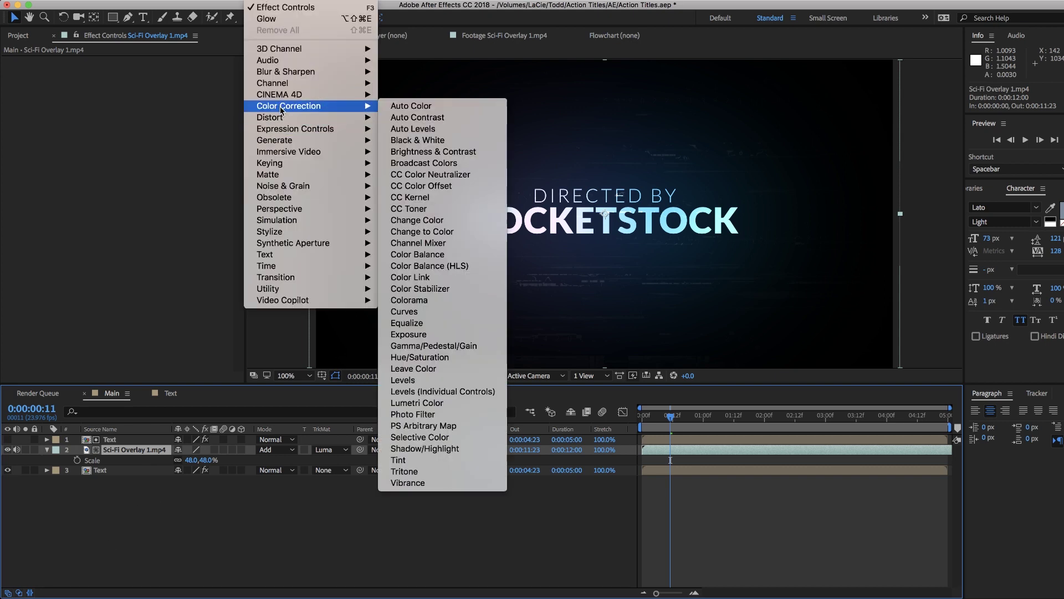
mouse_move(285, 236)
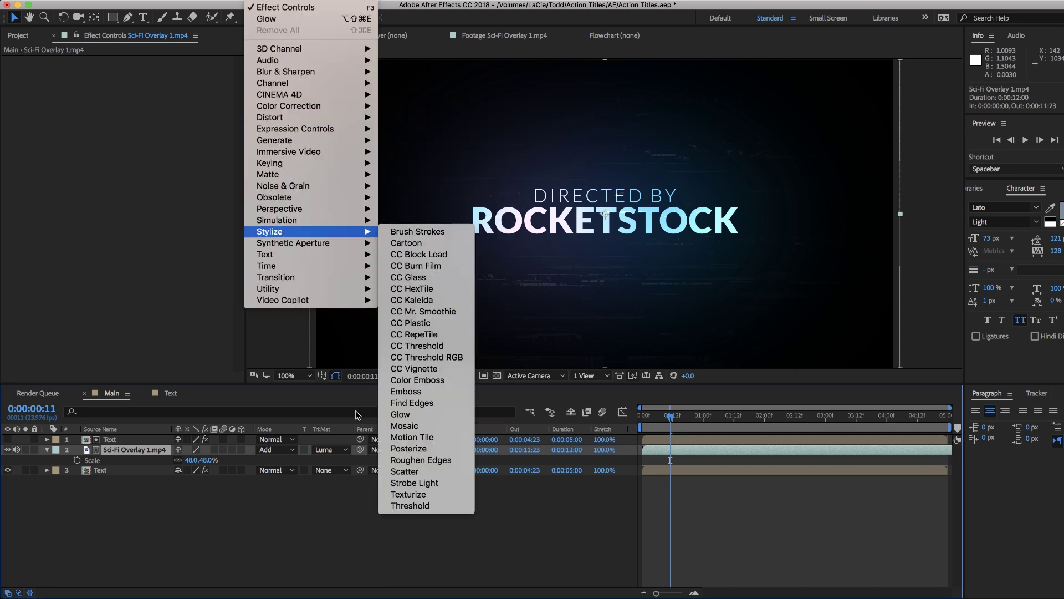
left_click(411, 415)
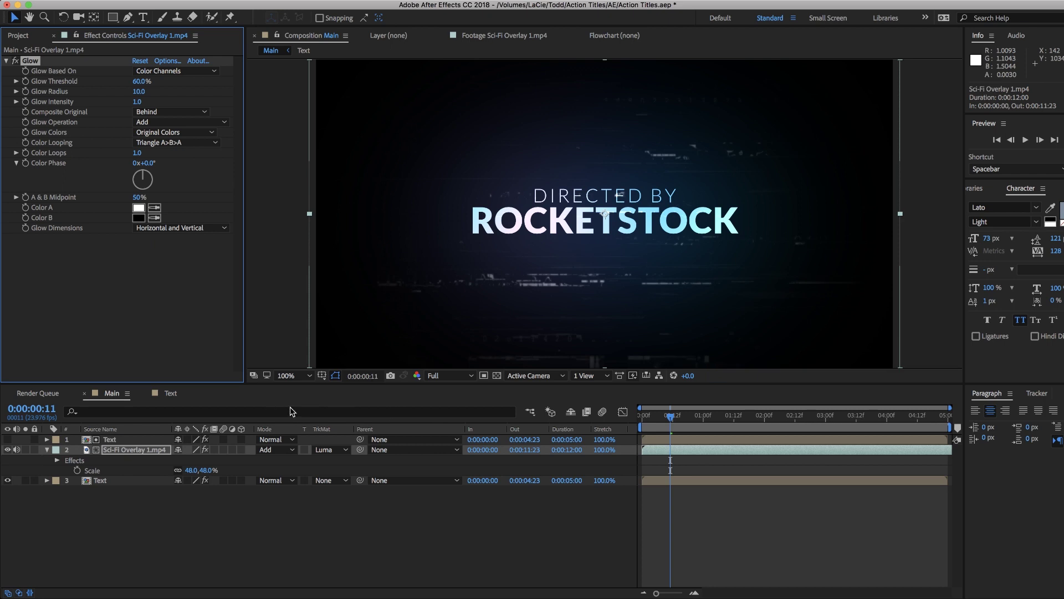
Lower the overlay's Glow Threshold to 14.5%, set its Glow Radius to 101, and preview the animation
left_click_drag(129, 80, 68, 89)
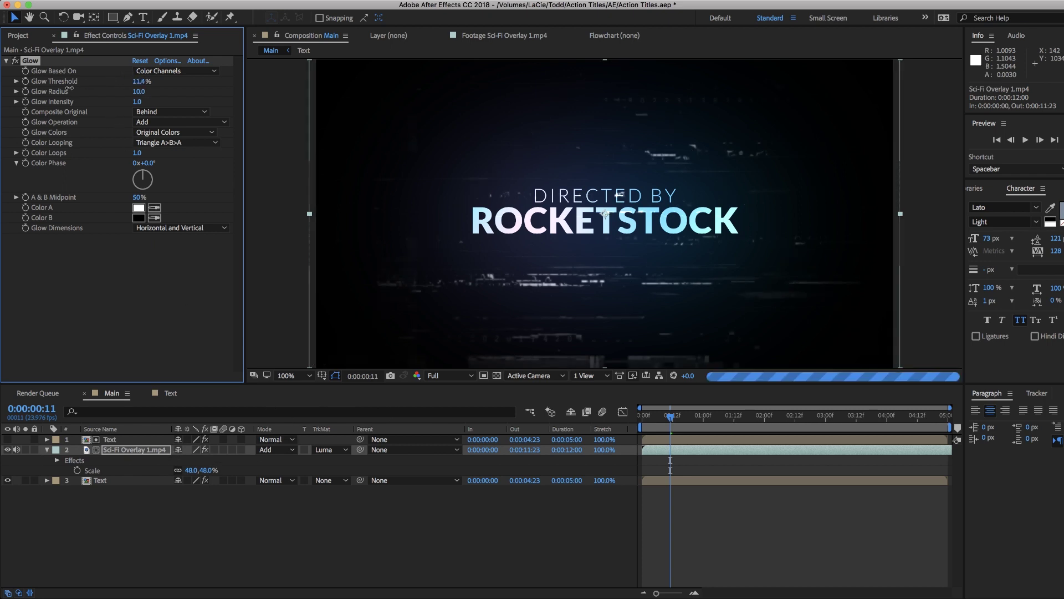
left_click(139, 91)
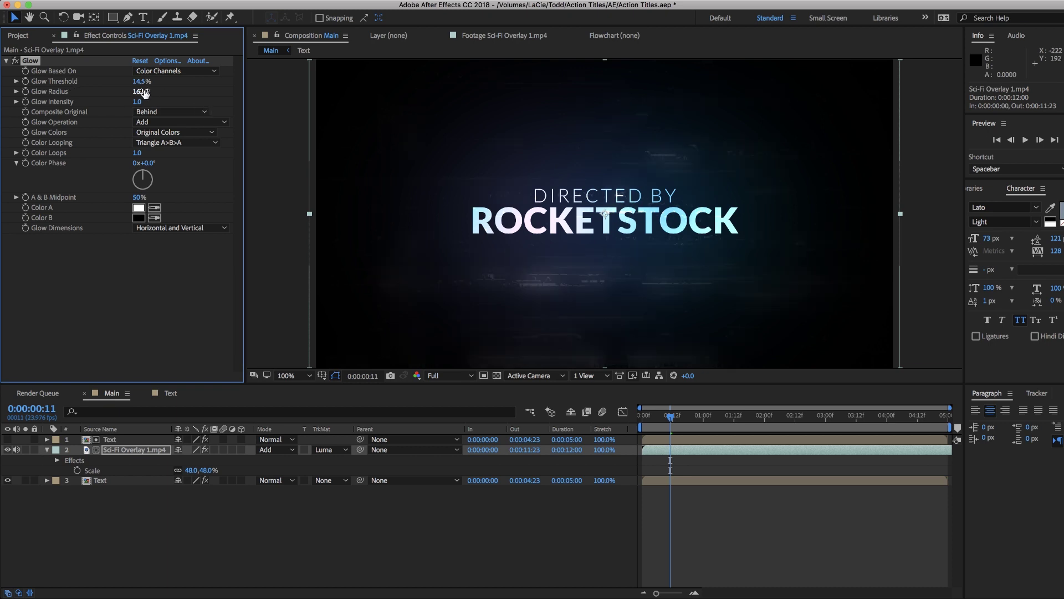
type("101")
key("Return")
left_click(249, 527)
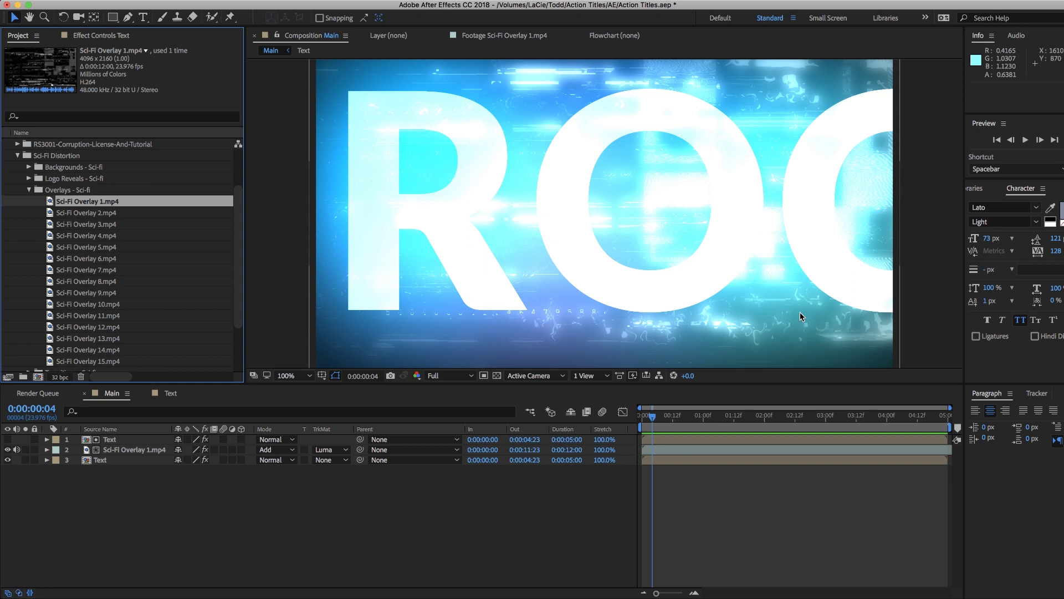
key("space")
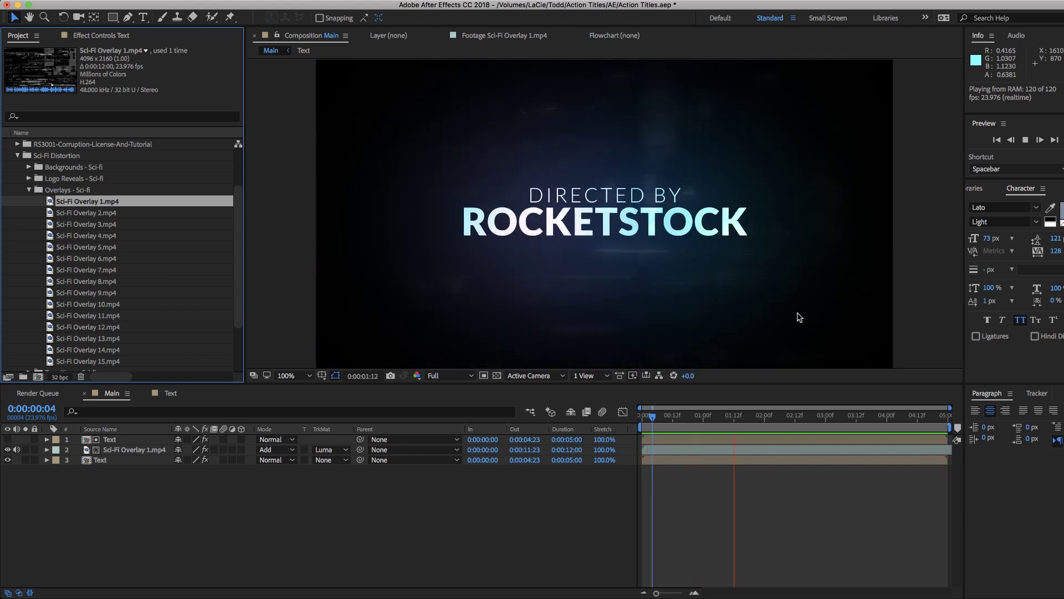
key("space")
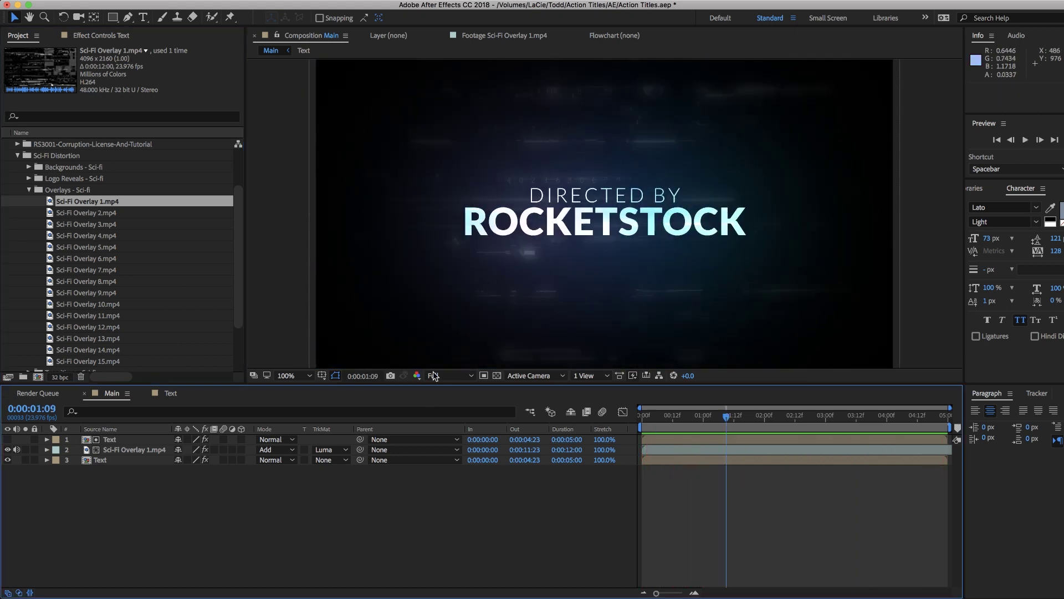
Remove all effects from the upper Text layer that serves as the overlay's matte
left_click(110, 440)
left_click(91, 35)
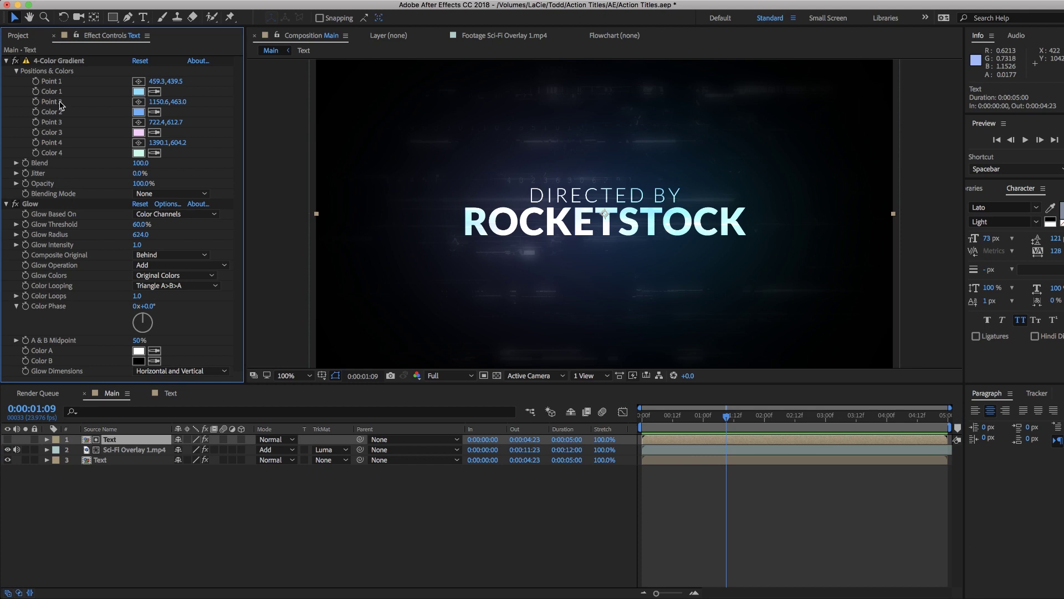
key("super+shift+e")
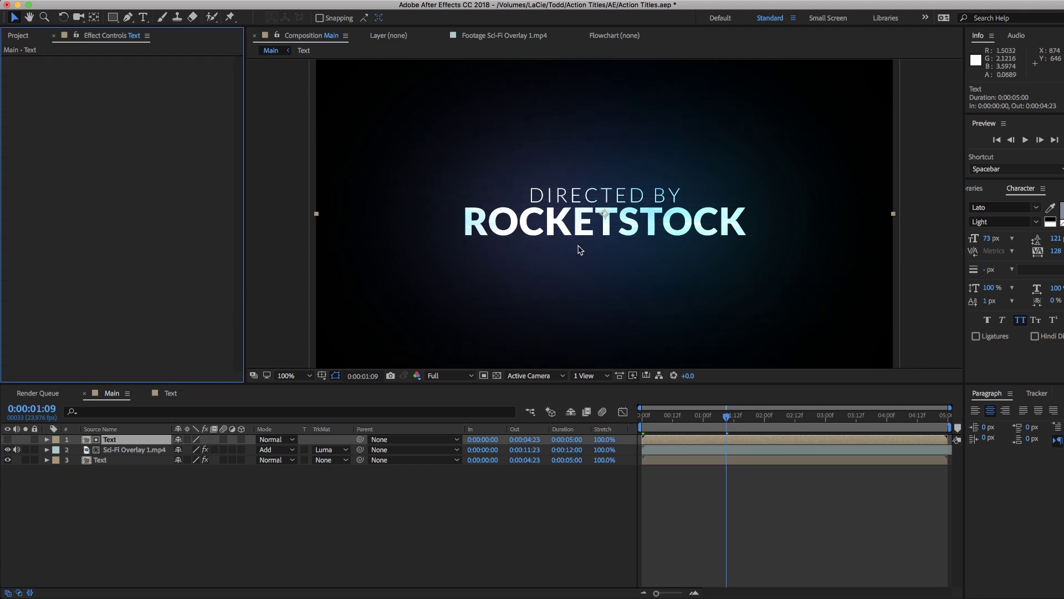
left_click(240, 532)
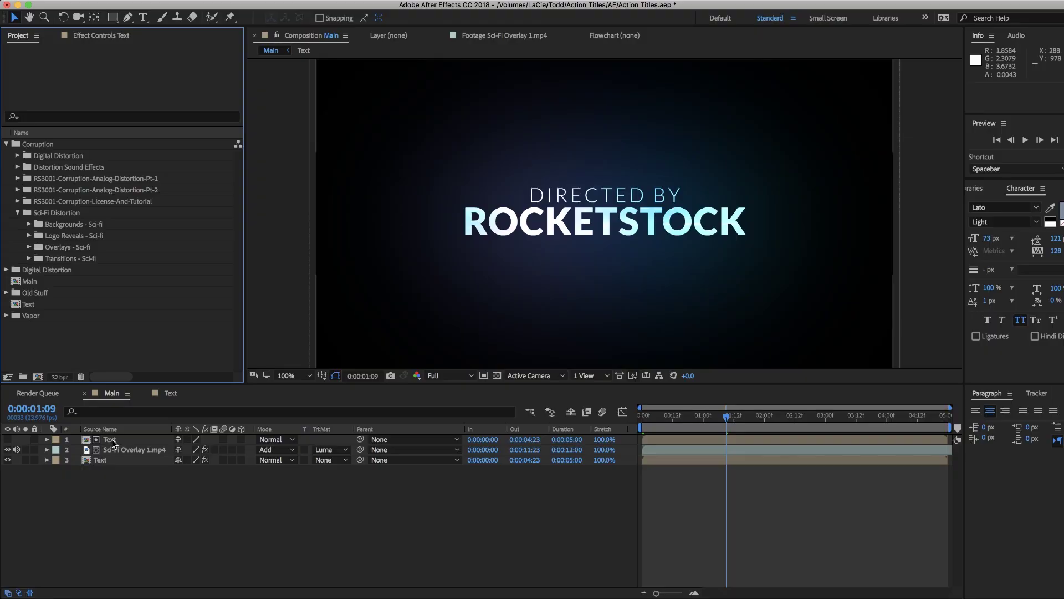
Apply a Gaussian Blur to the matte Text layer with a Blurriness of 129
left_click(112, 441)
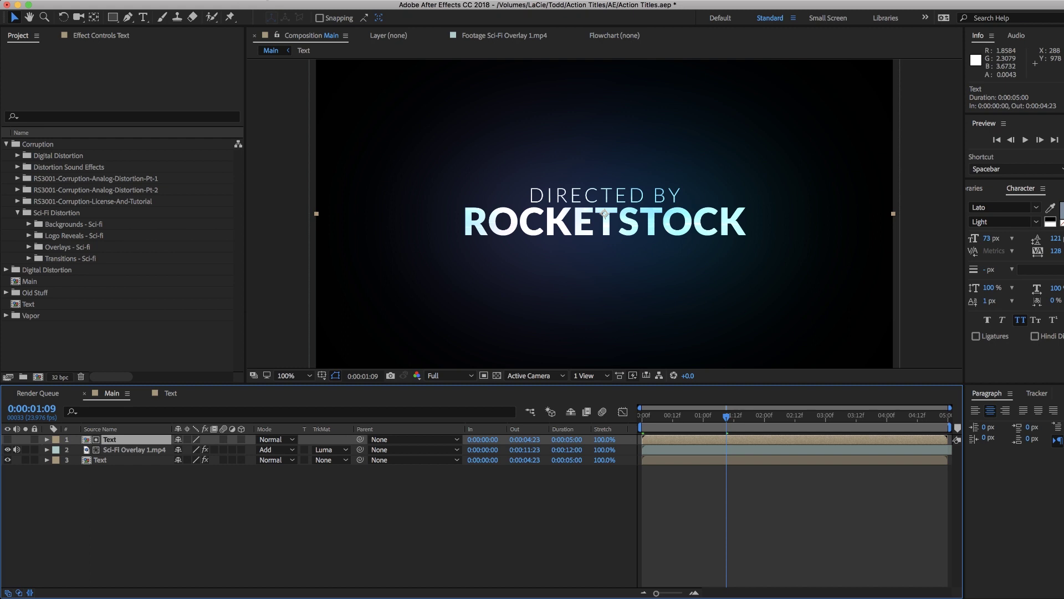
left_click(257, 0)
mouse_move(285, 71)
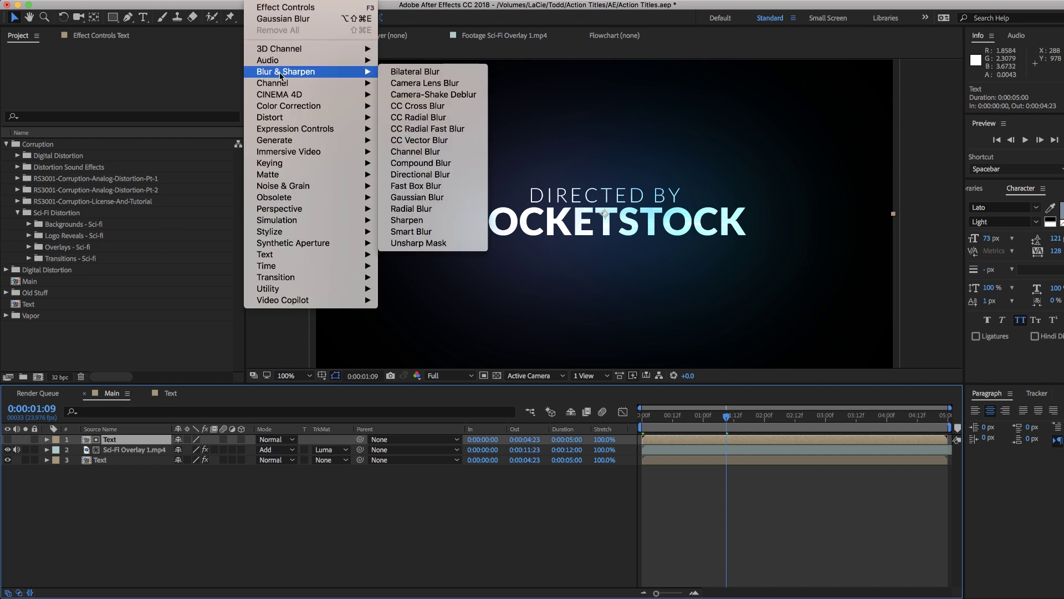
left_click(416, 198)
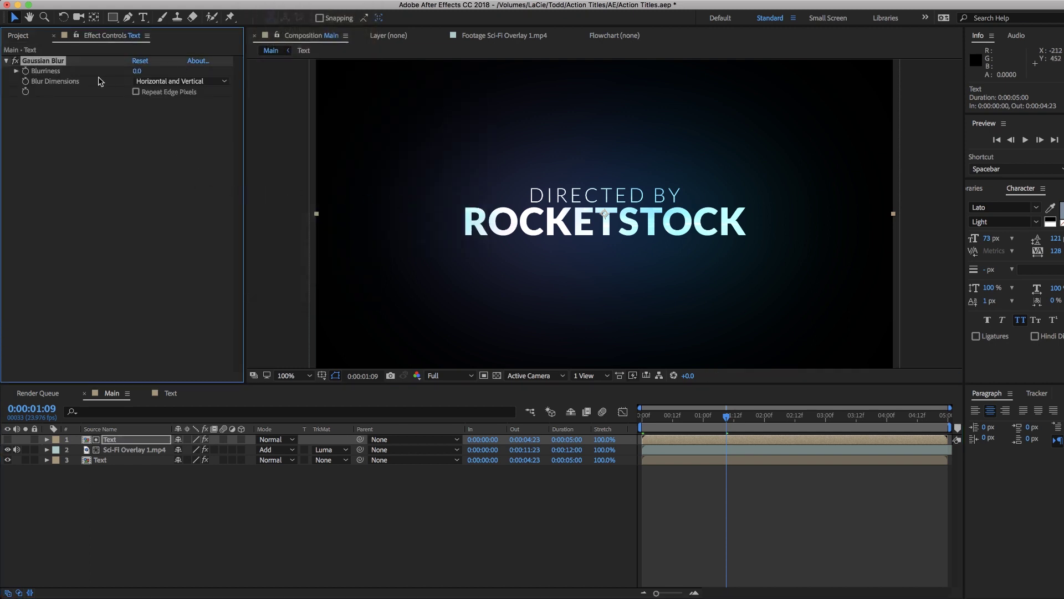
left_click_drag(205, 78, 207, 108)
left_click(110, 145)
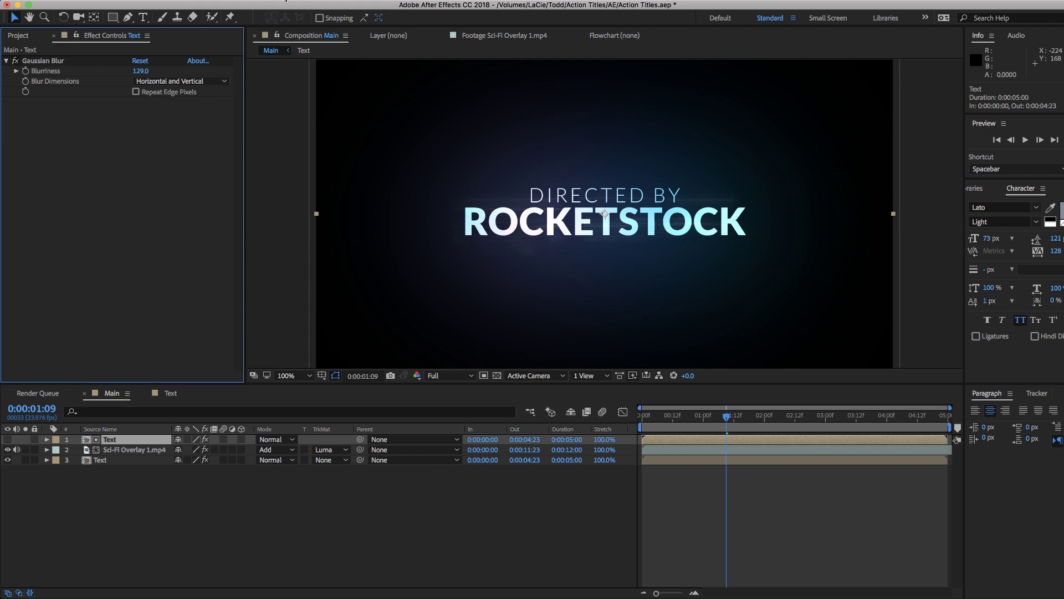
Add a Curves effect to the matte Text layer and steeply raise the low end of its Alpha channel curve
left_click(256, 0)
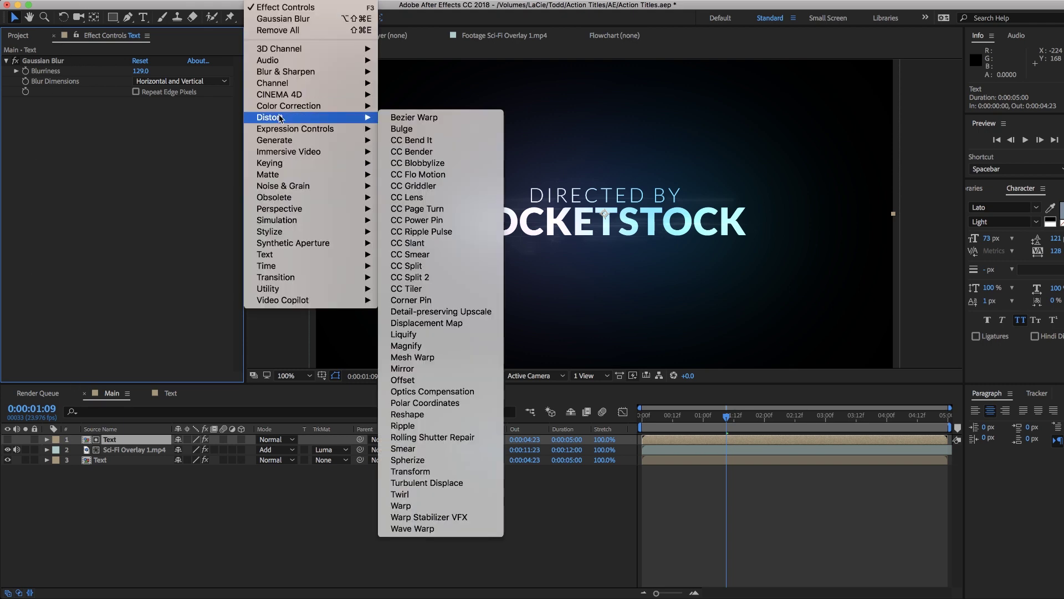
mouse_move(332, 105)
left_click(439, 313)
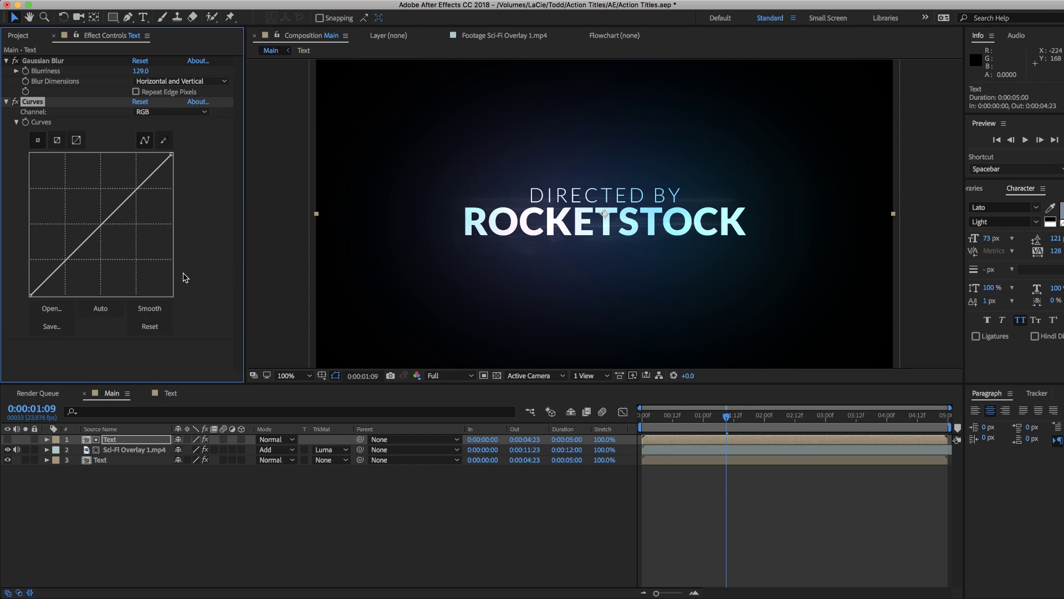
left_click(166, 113)
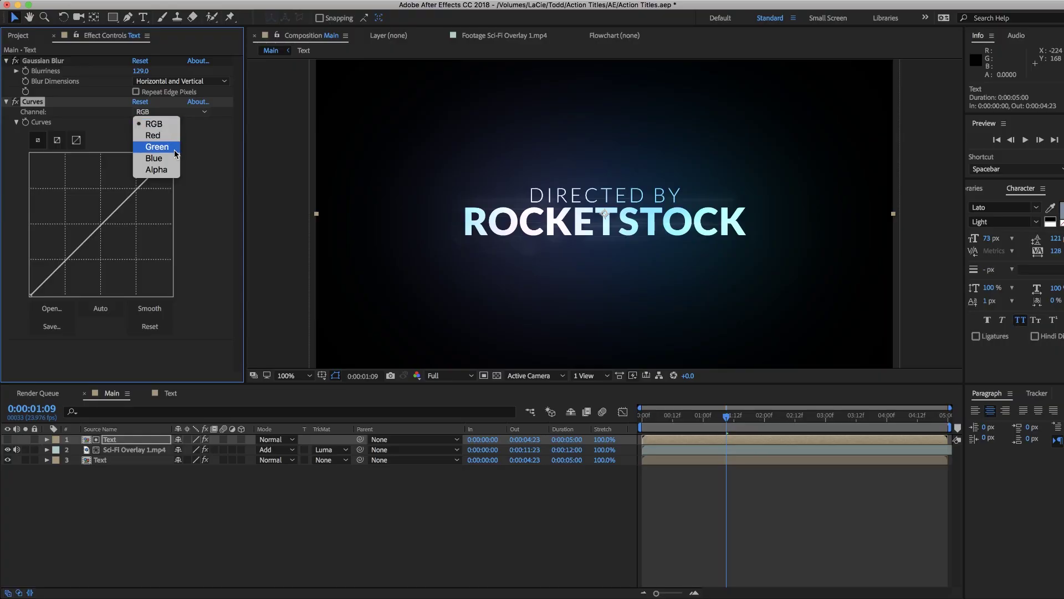
left_click(165, 115)
left_click(145, 113)
left_click(155, 169)
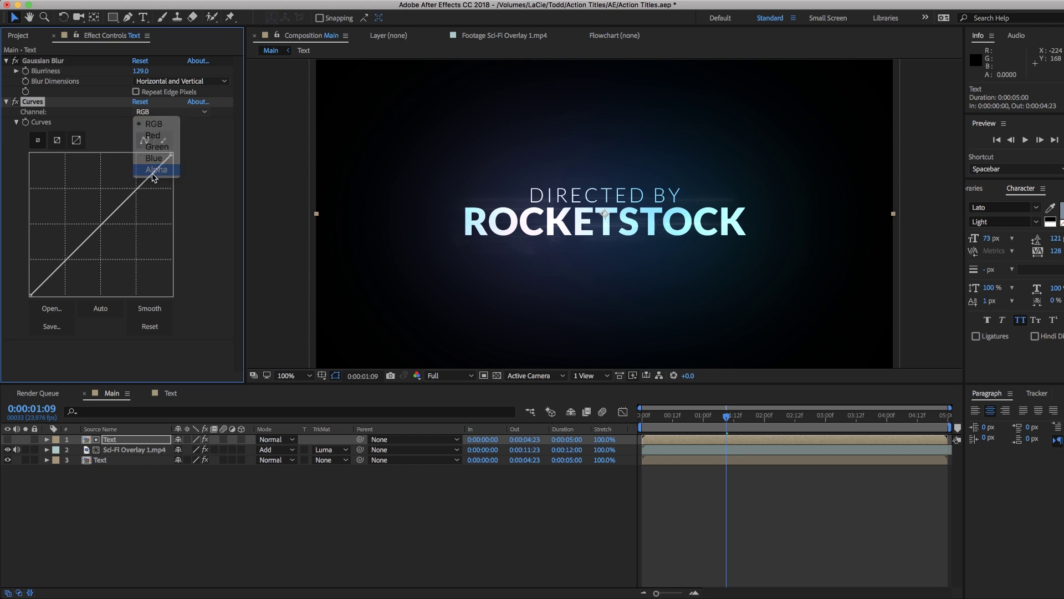
left_click_drag(119, 209, 67, 171)
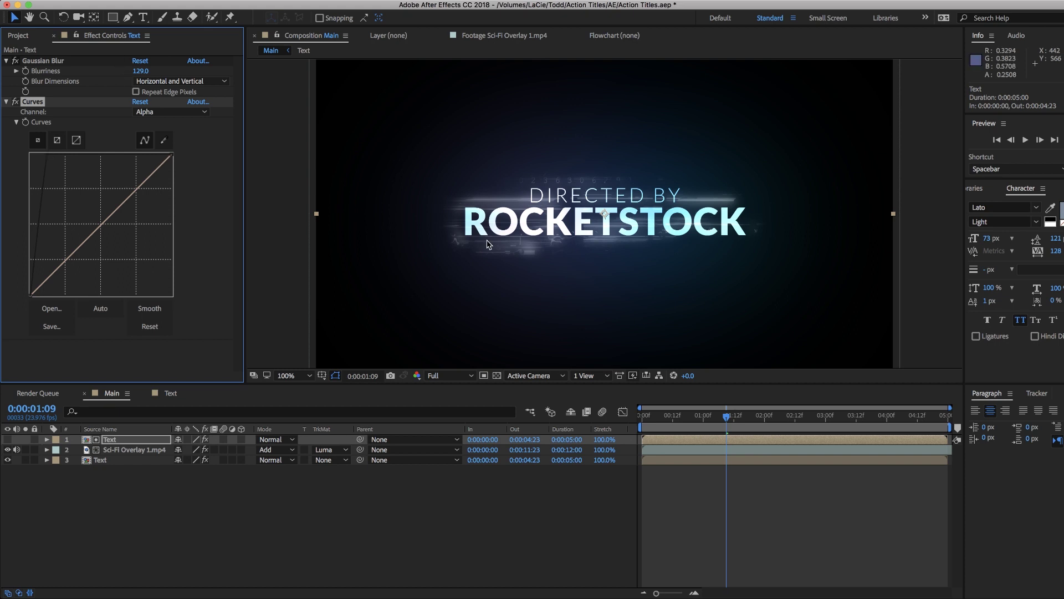
Reduce the matte layer's Gaussian Blur Blurriness and collapse the settings of both effects
left_click_drag(133, 70, 3, 82)
left_click_drag(2, 213, 3, 216)
left_click(299, 584)
left_click(7, 102)
left_click(6, 60)
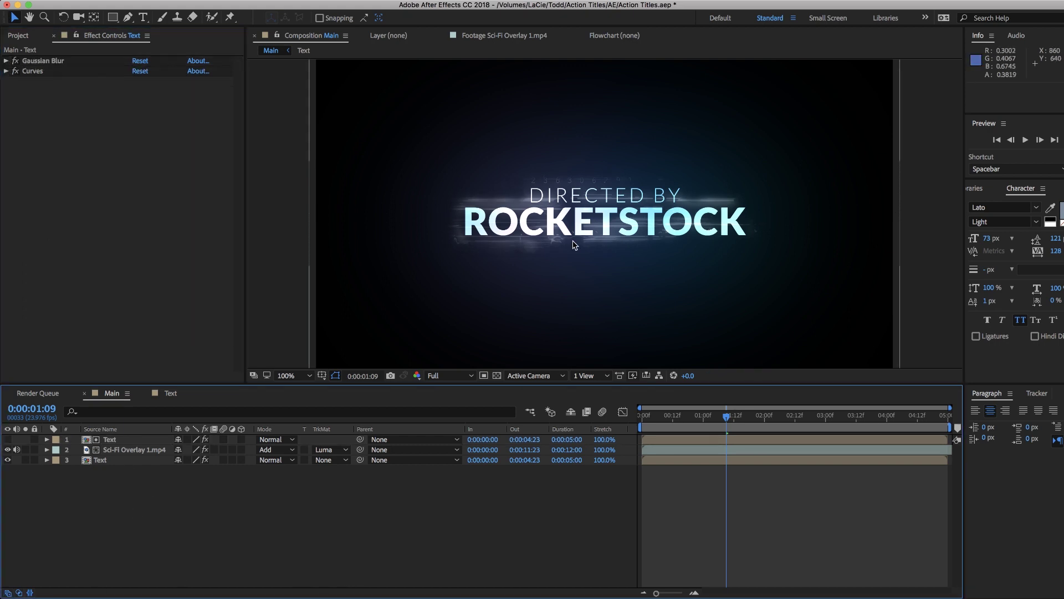
Switch the Sci-Fi Overlay 1.mp4 layer's Glow to A & B Colors and set Color A to light blue
left_click(140, 448)
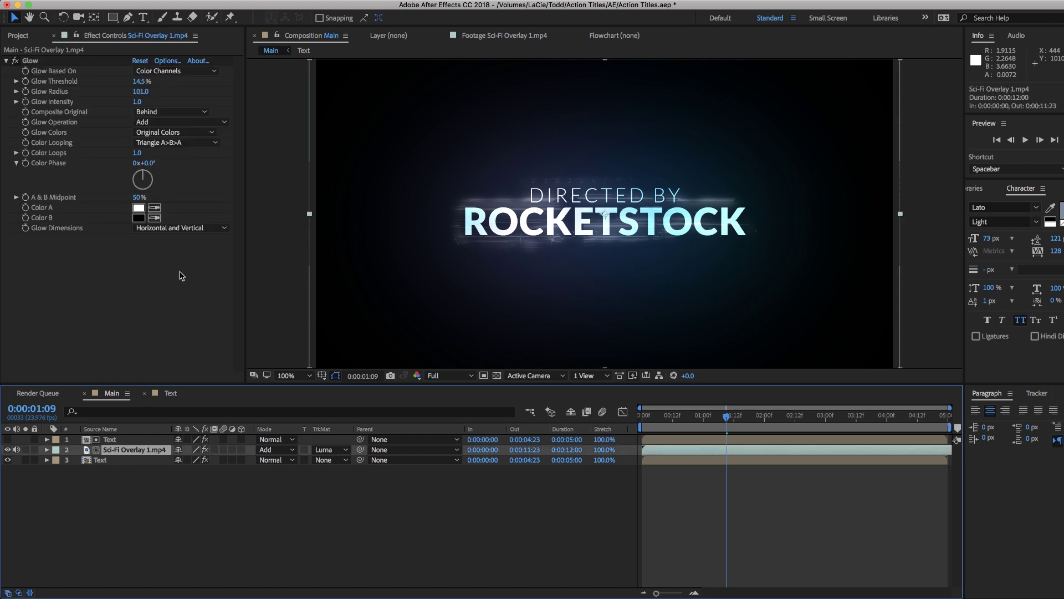
left_click(129, 313)
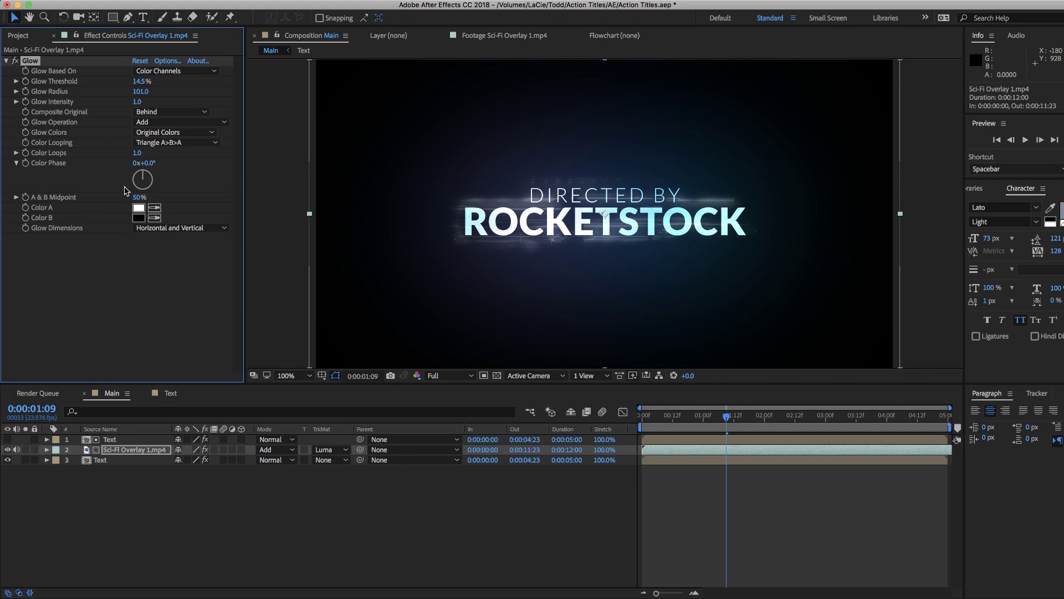
left_click(154, 137)
left_click(169, 157)
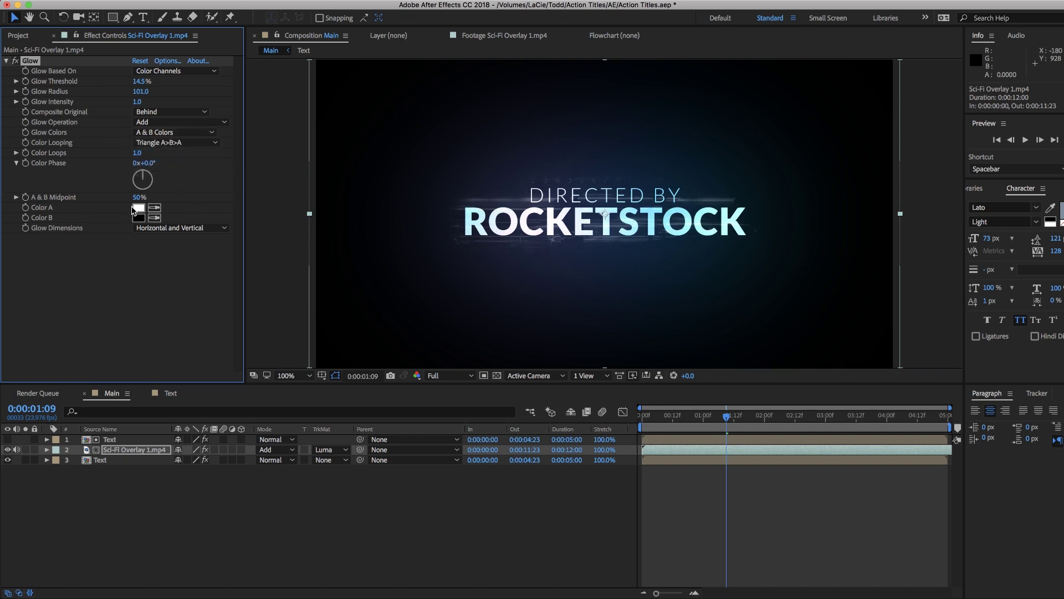
left_click(138, 208)
left_click(556, 512)
mouse_move(451, 476)
left_mouse_down()
mouse_move(446, 416)
mouse_move(484, 413)
left_mouse_up()
left_click(645, 444)
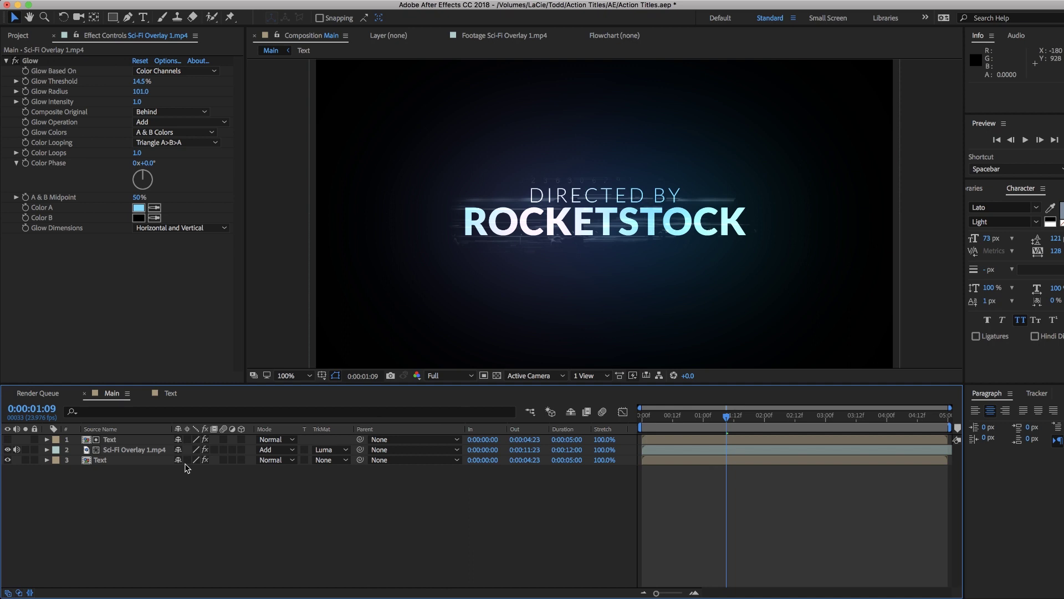
Set Color B of the Sci-Fi overlay's Glow to the mint green 6FFFDC
left_click(138, 448)
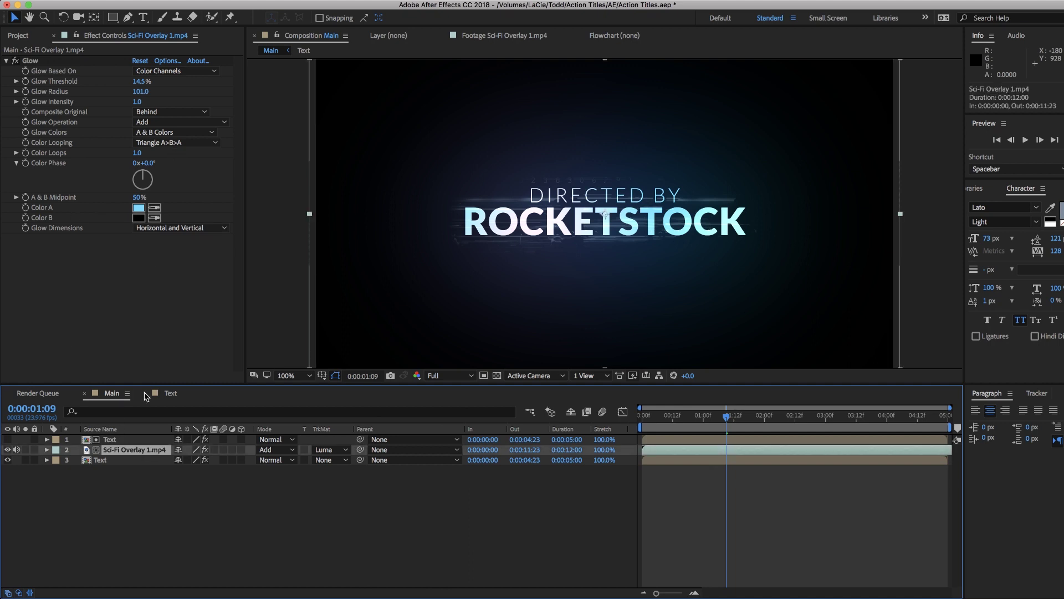
left_click(138, 218)
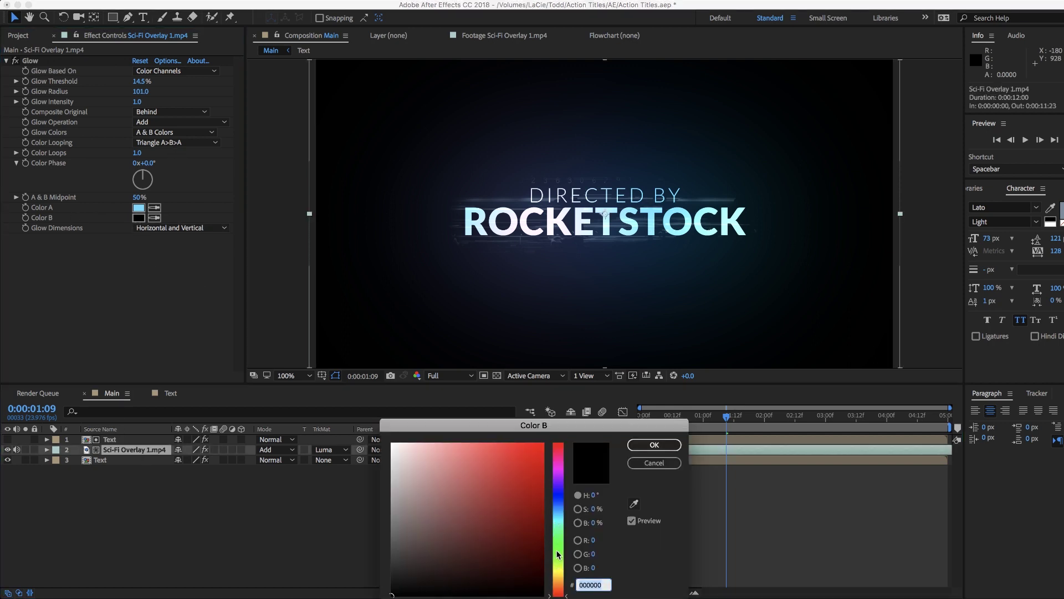
left_click_drag(561, 497, 560, 526)
left_click_drag(444, 461, 461, 443)
left_click(655, 445)
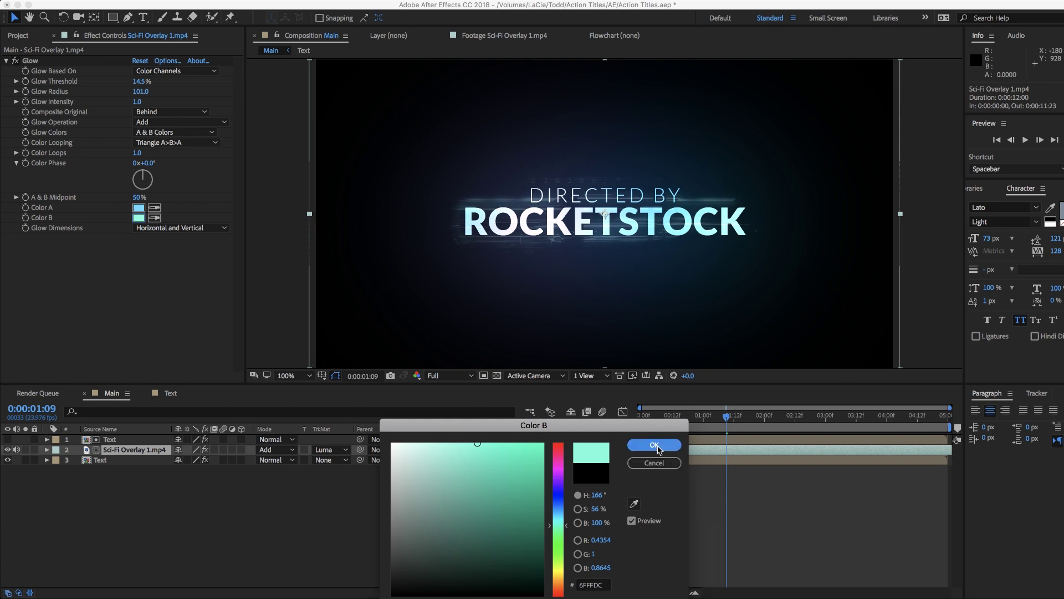
Set the overlay's Glow Threshold to 31.8%, Radius to 153 and Intensity to 3.1, and preview the animation from the start
mouse_move(94, 83)
left_mouse_down()
mouse_move(133, 84)
mouse_move(205, 108)
left_mouse_up()
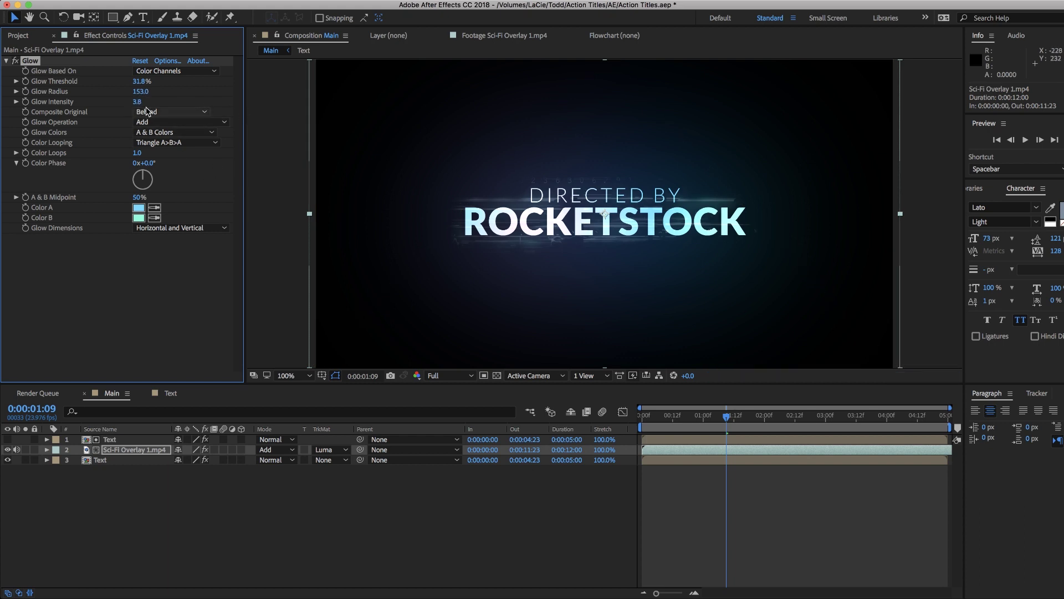
left_click_drag(90, 101, 94, 101)
left_click(496, 519)
key("Home")
key("space")
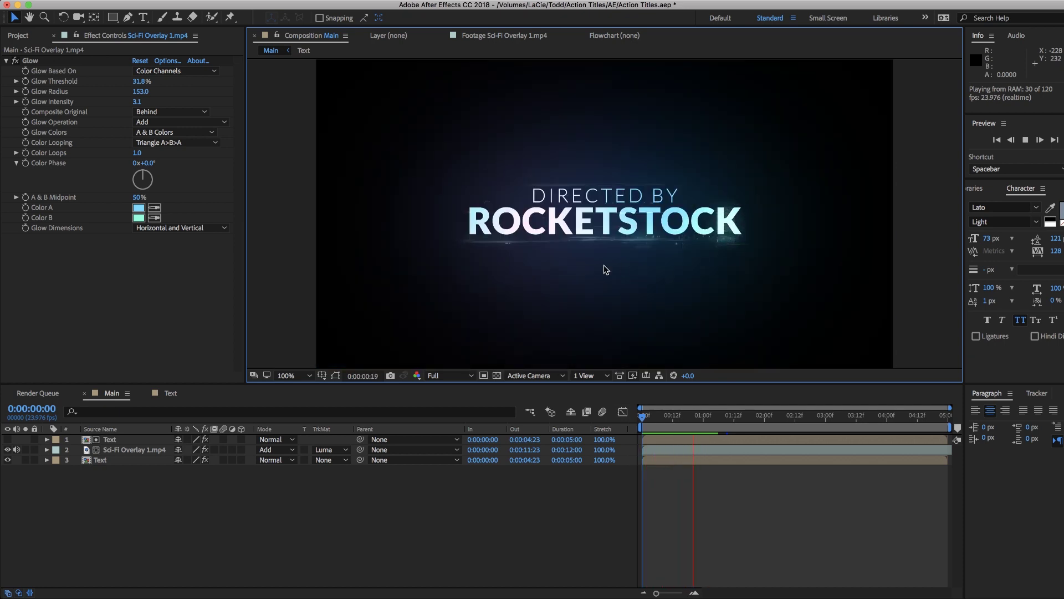
key("space")
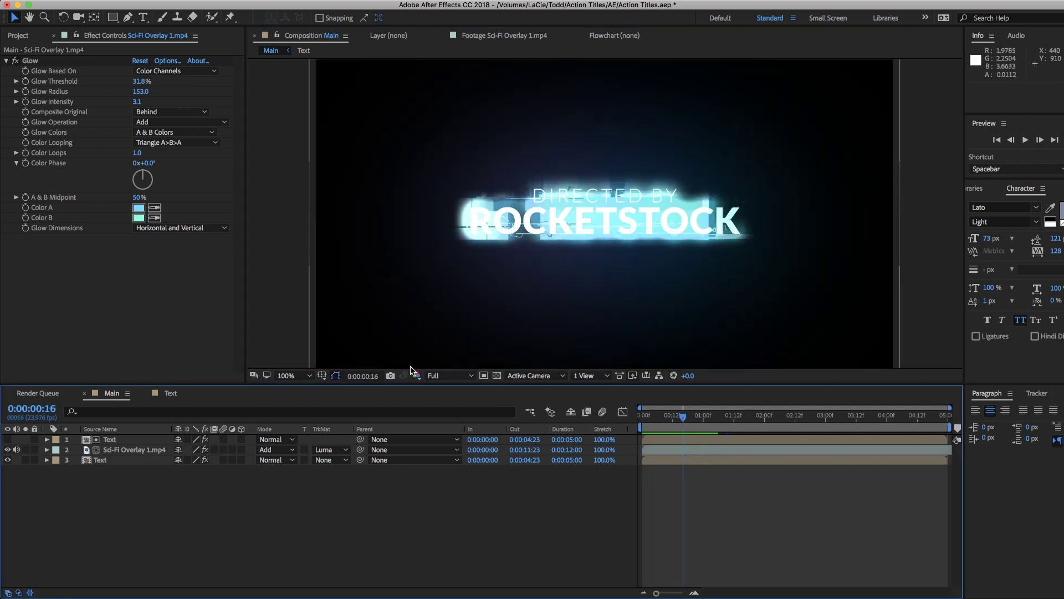
Scale the Sci-Fi Overlay 1.mp4 layer down to 25% around the title text
left_click(127, 449)
key("comma")
key("period")
key("comma")
left_click_drag(458, 138, 515, 170)
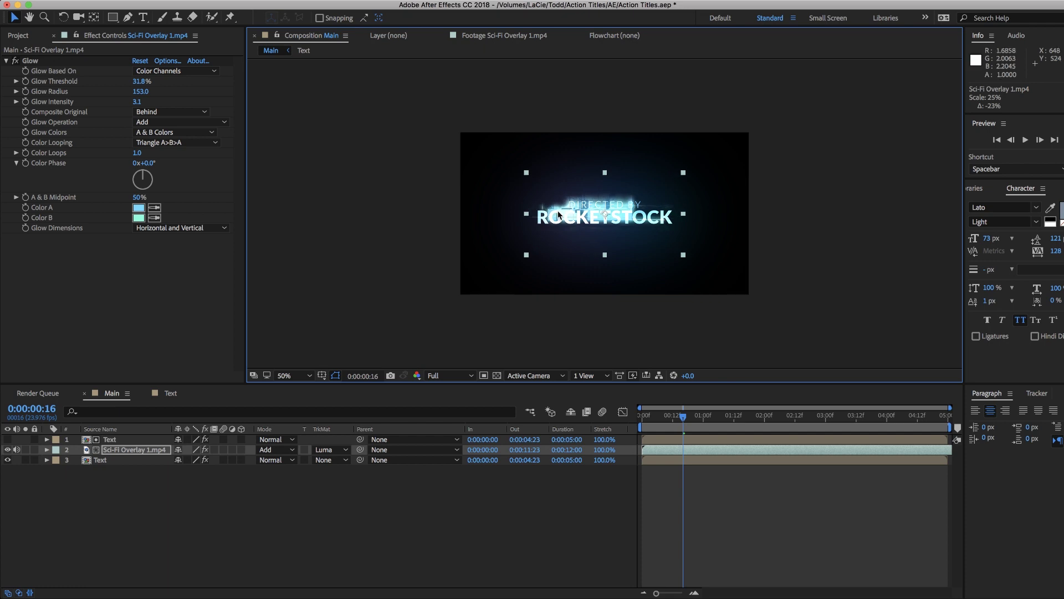
key("period")
key("period")
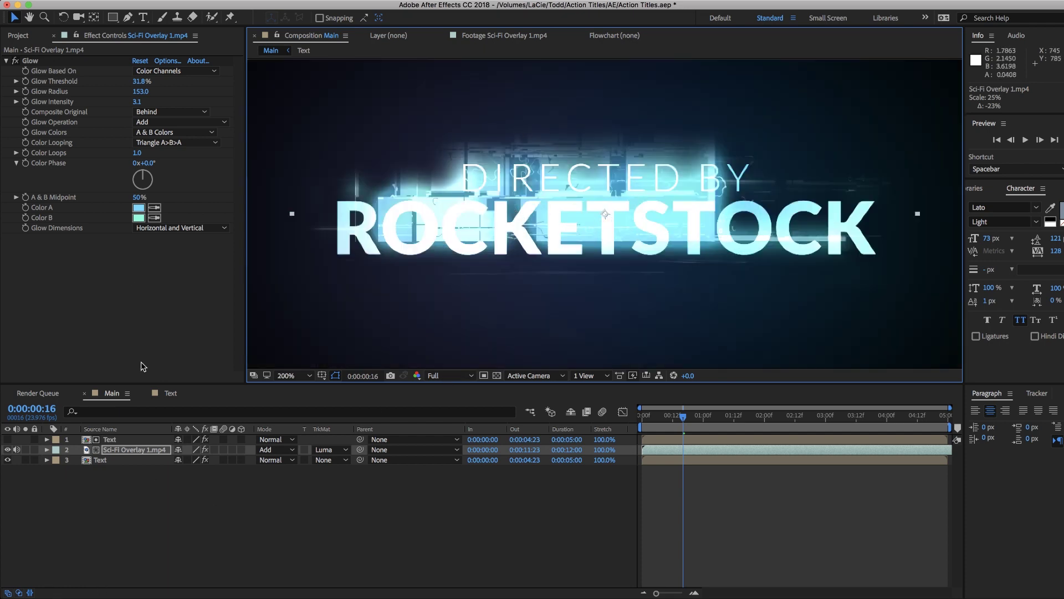
Reduce the matte Text layer's Gaussian Blur Blurriness to 28 and make its Alpha channel curve less steep
left_click(111, 440)
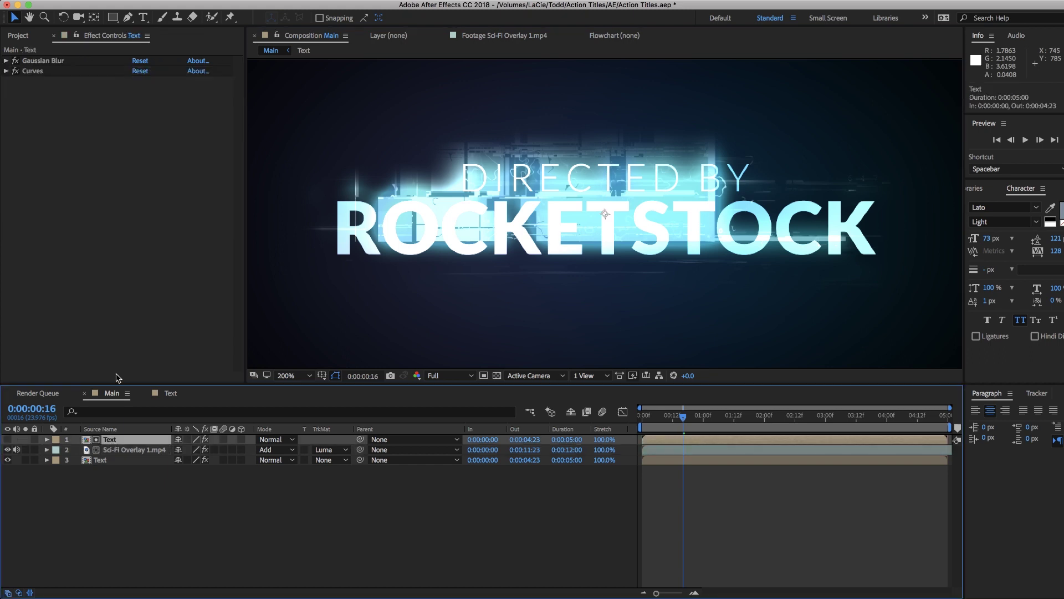
left_click(6, 61)
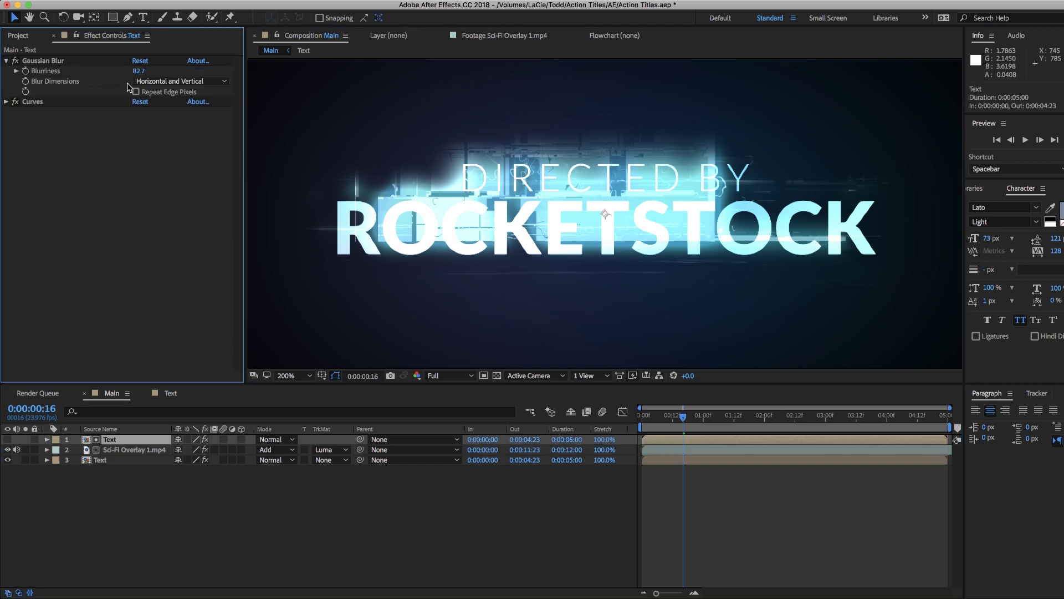
left_click_drag(134, 74, 5, 258)
mouse_move(139, 74)
left_mouse_down()
mouse_move(100, 74)
mouse_move(122, 74)
left_mouse_up()
left_click(6, 101)
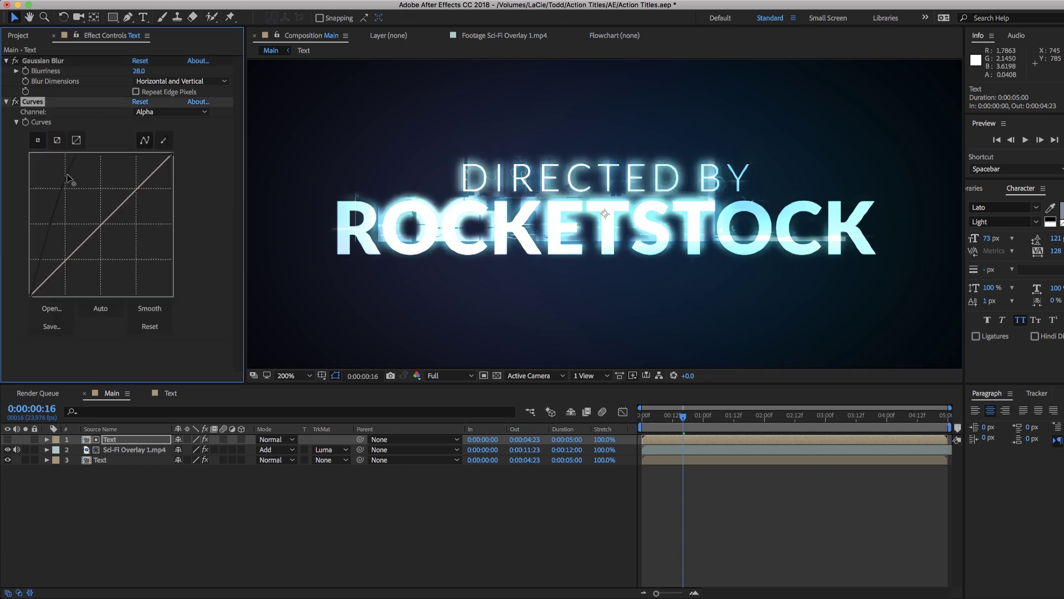
left_click_drag(115, 210, 84, 185)
Raise the matte layer's Gaussian Blur Blurriness to 38.7 and preview the whole frame from the start
left_click_drag(139, 71, 354, 83)
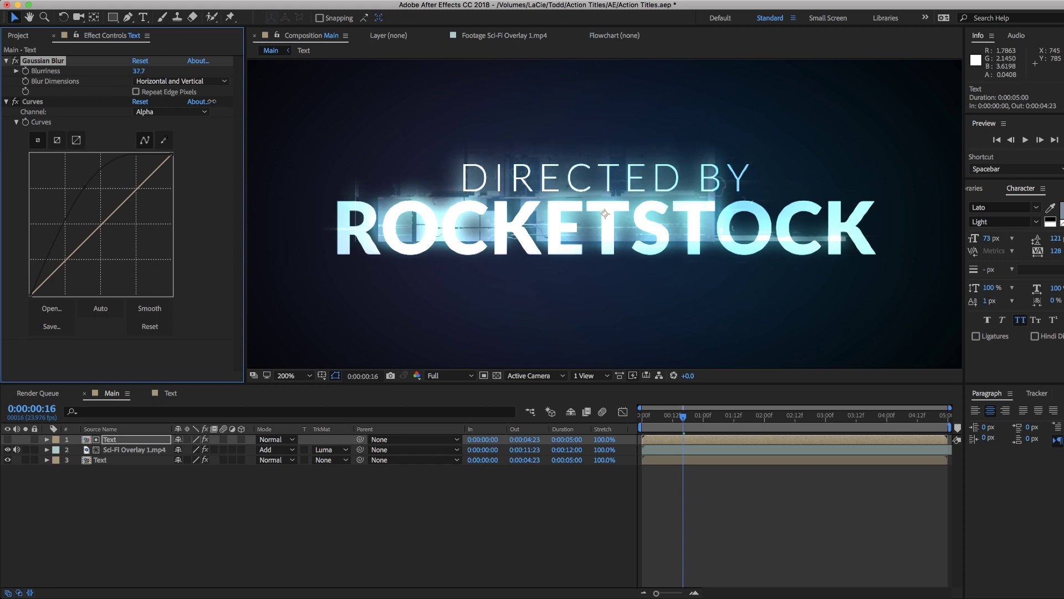
left_click_drag(211, 102, 214, 101)
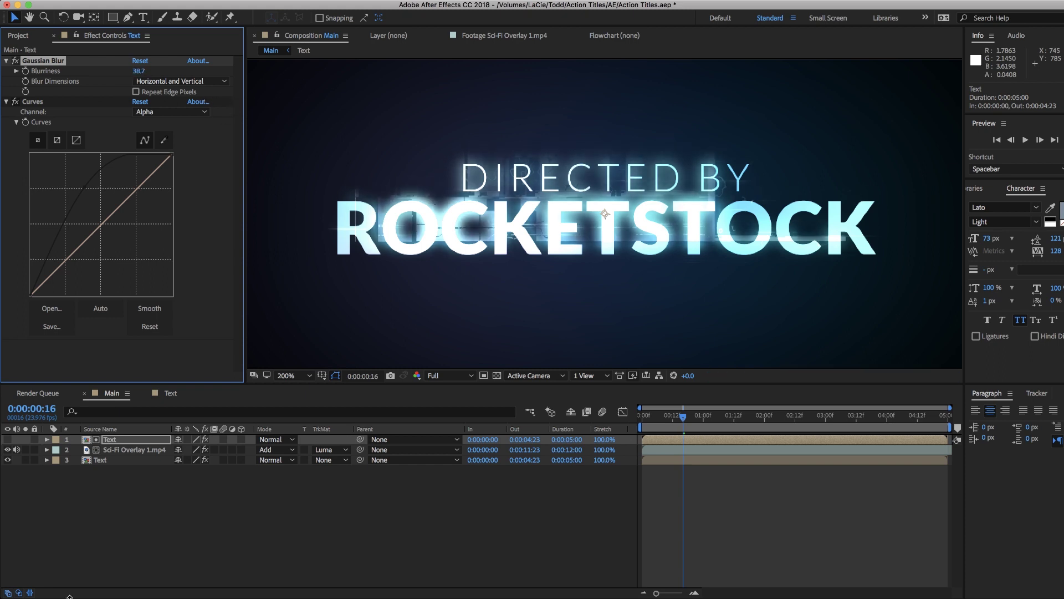
left_click(309, 375)
left_click(309, 387)
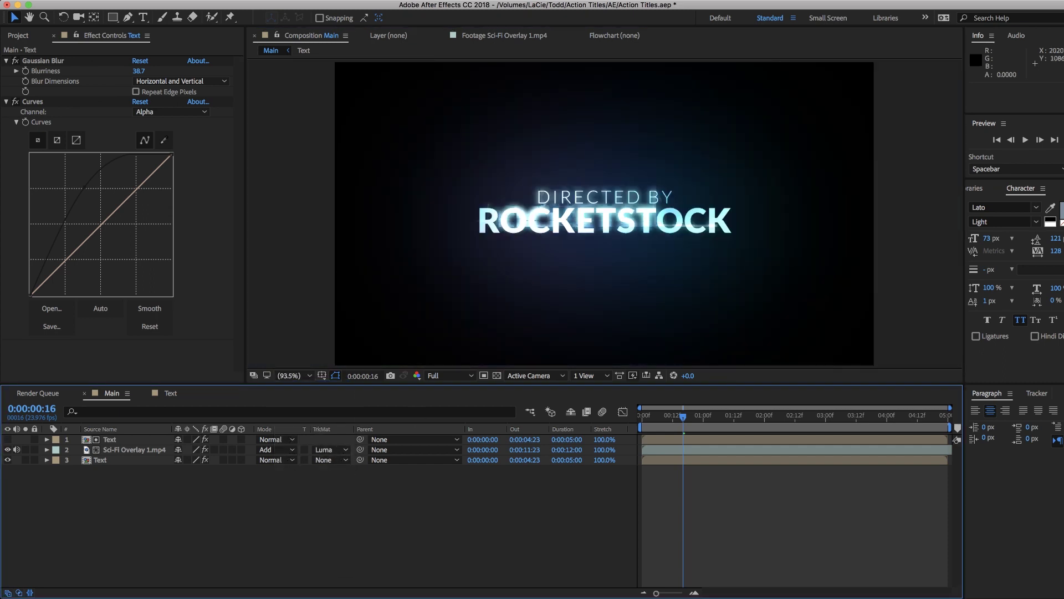
key("Home")
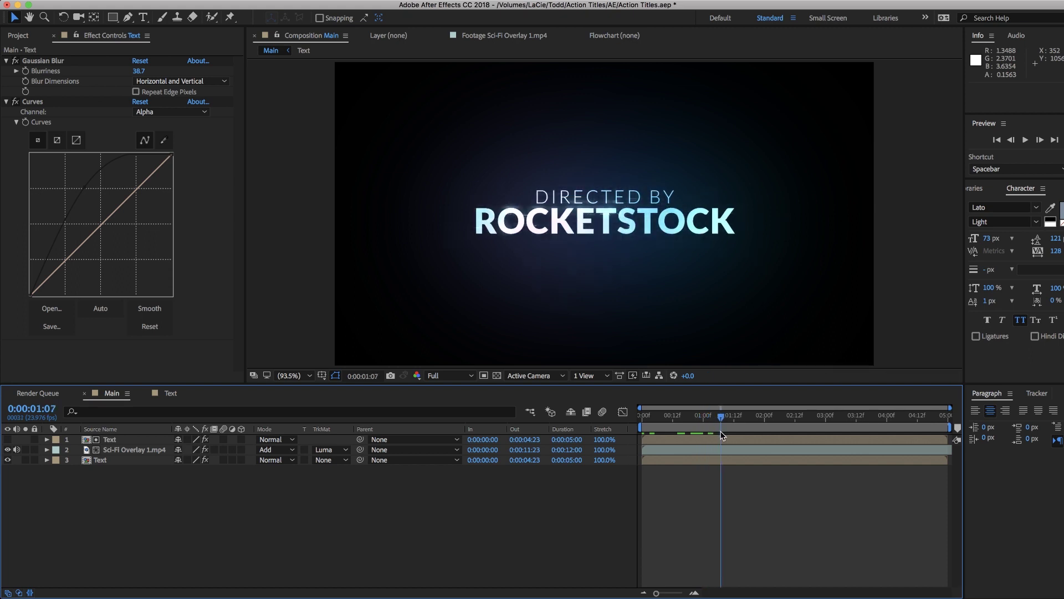
key("space")
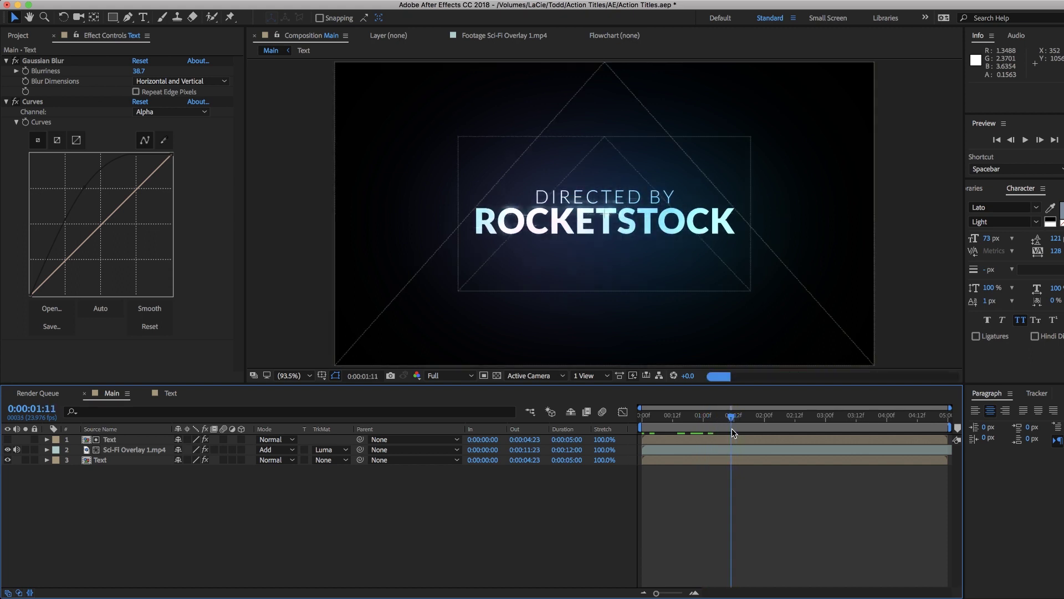
Add a Linear Wipe to the matte Text layer, keyframing Transition Completion from 0% at 0:00:01:11 to 100% at 0:00:01:22, and preview it
left_click(109, 438)
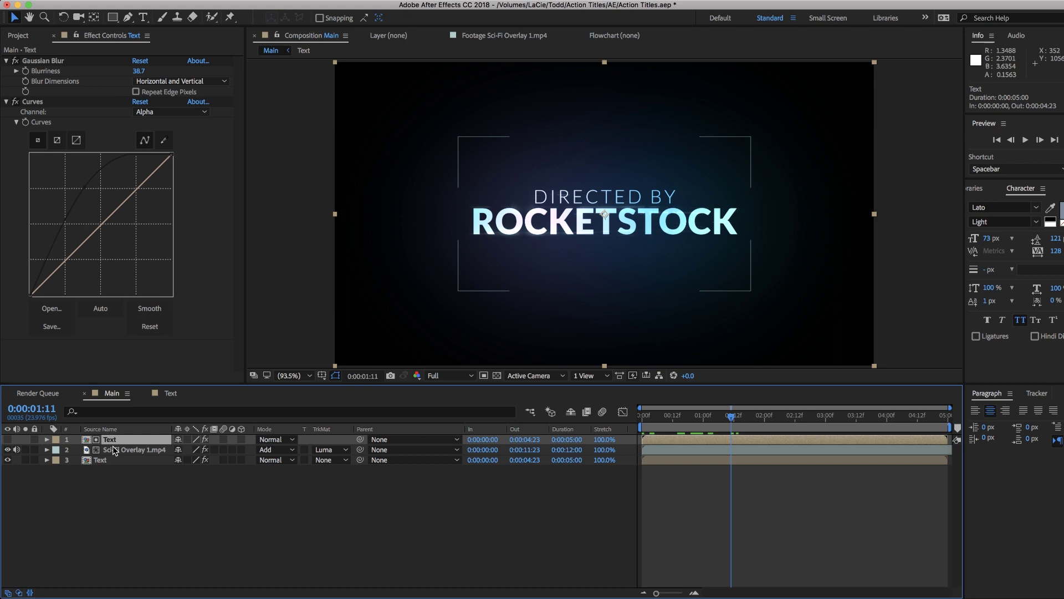
left_click(260, 1)
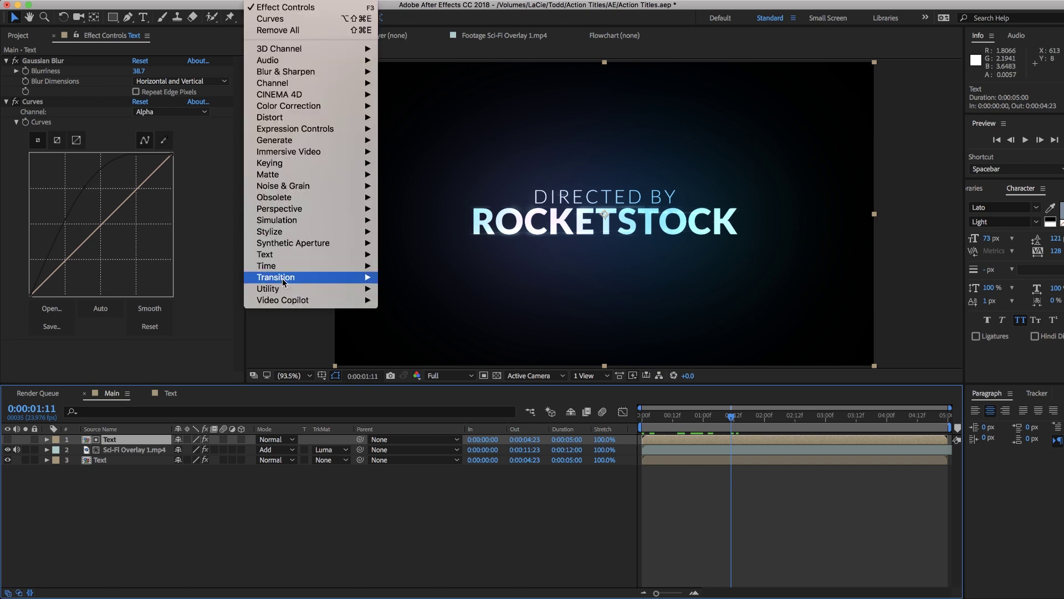
left_click(427, 436)
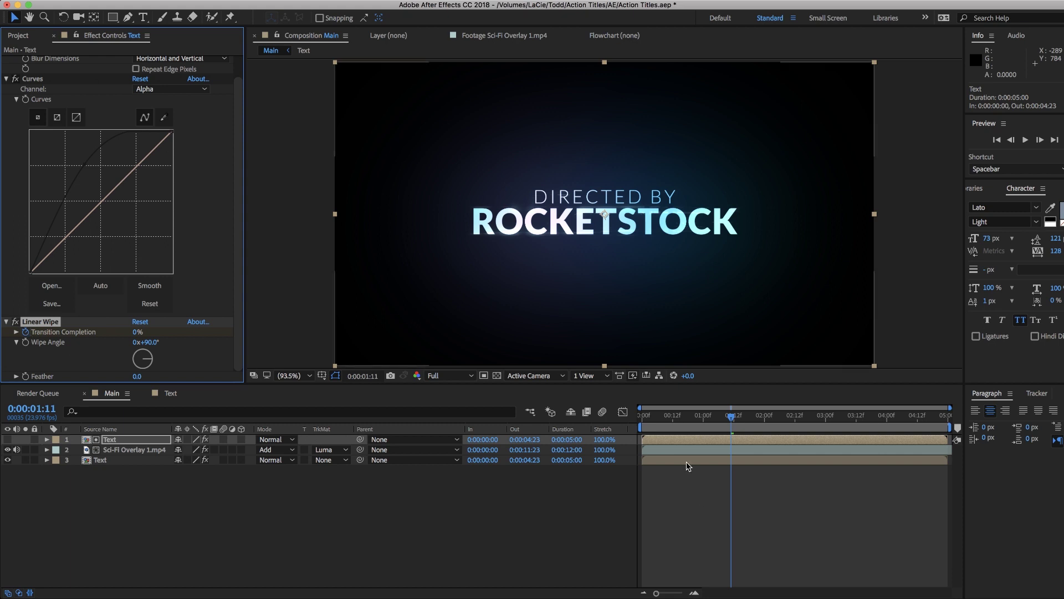
left_click_drag(733, 418, 759, 419)
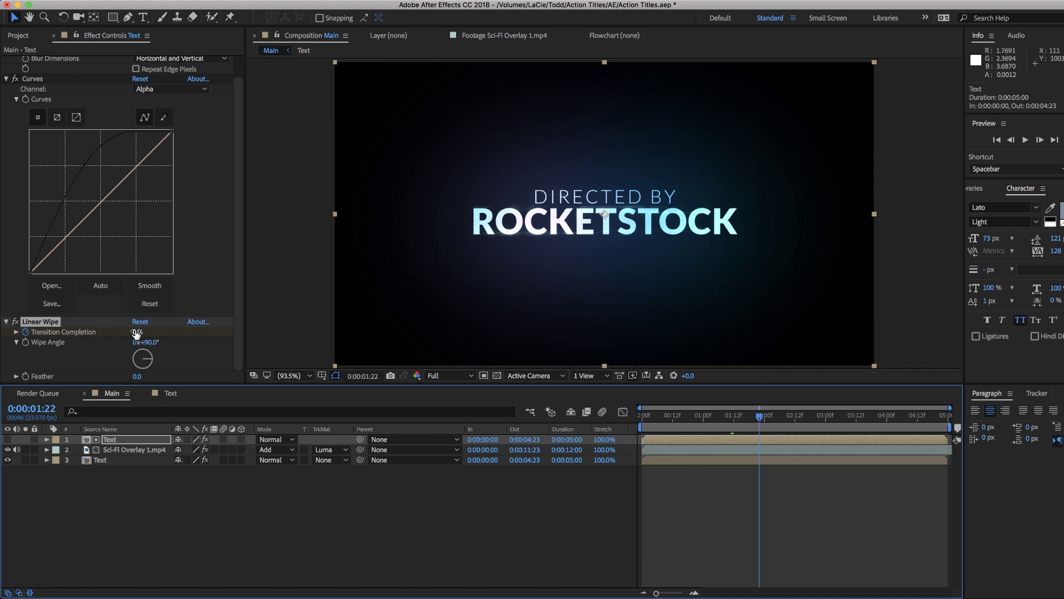
left_click_drag(136, 333, 183, 332)
left_click(577, 509)
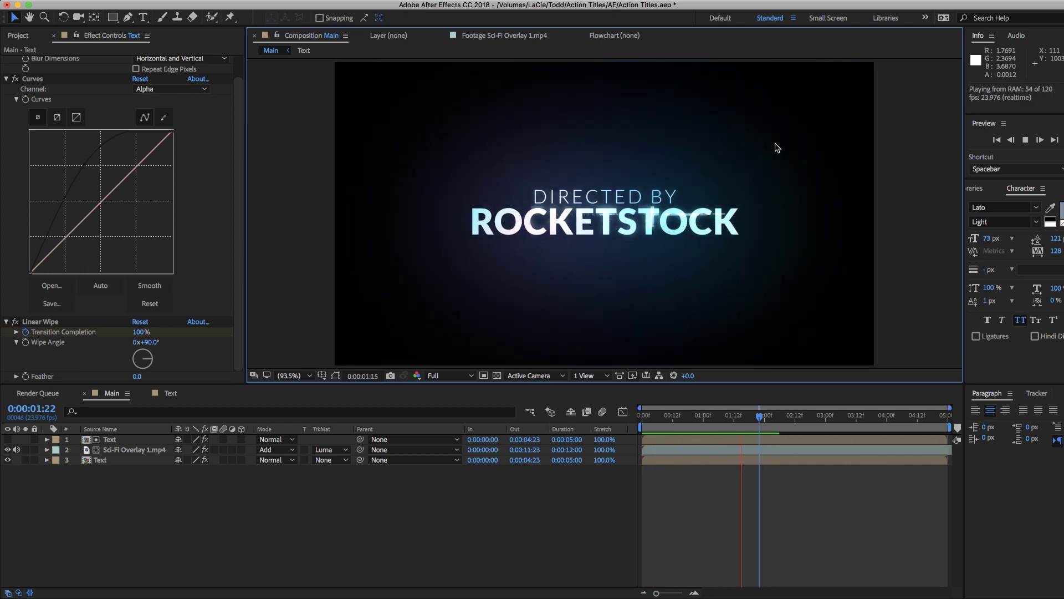
Duplicate the Sci-Fi Overlay 1.mp4 layer together with its matte Text layer
left_click(132, 449)
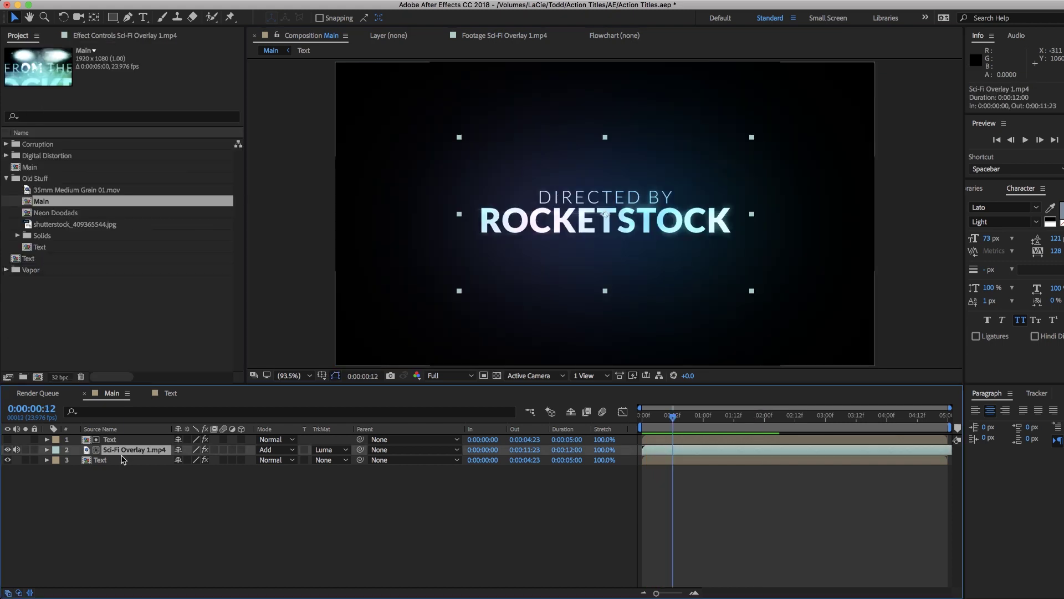
left_click(133, 439, "shift")
key("ctrl+d")
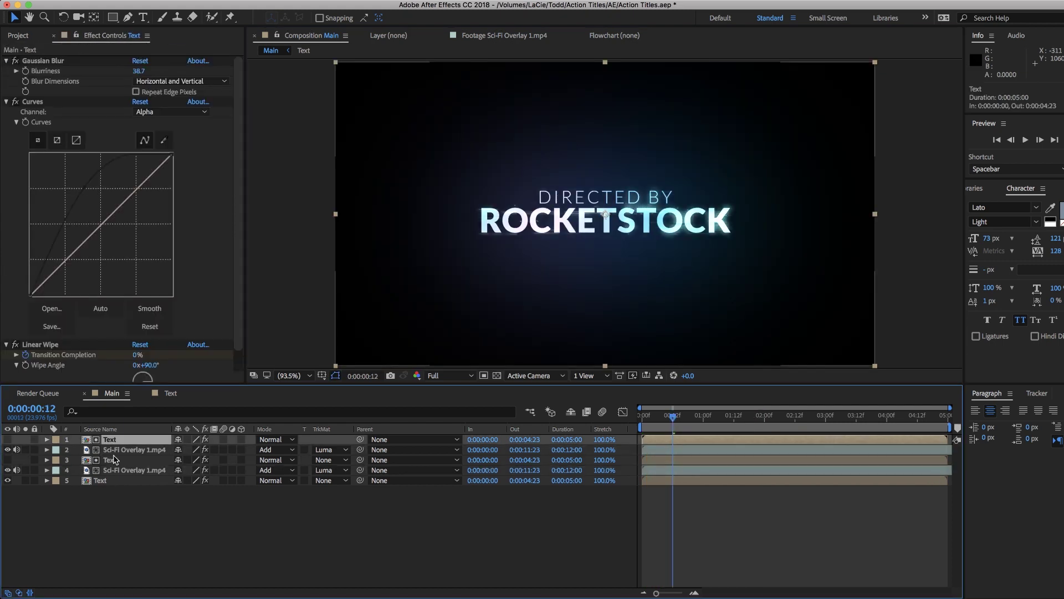
Replace the duplicated Sci-Fi overlay's source with Distortion Overlay 1.mp4 from the Corruption > Digital Distortion > Overlays - Digital folder
left_click(130, 450)
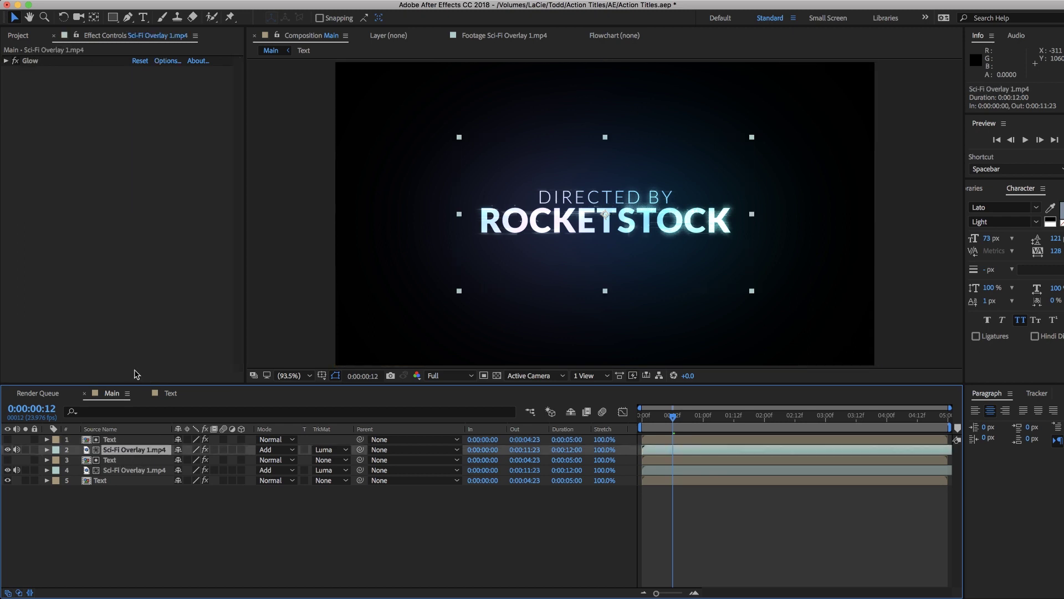
left_click(23, 35)
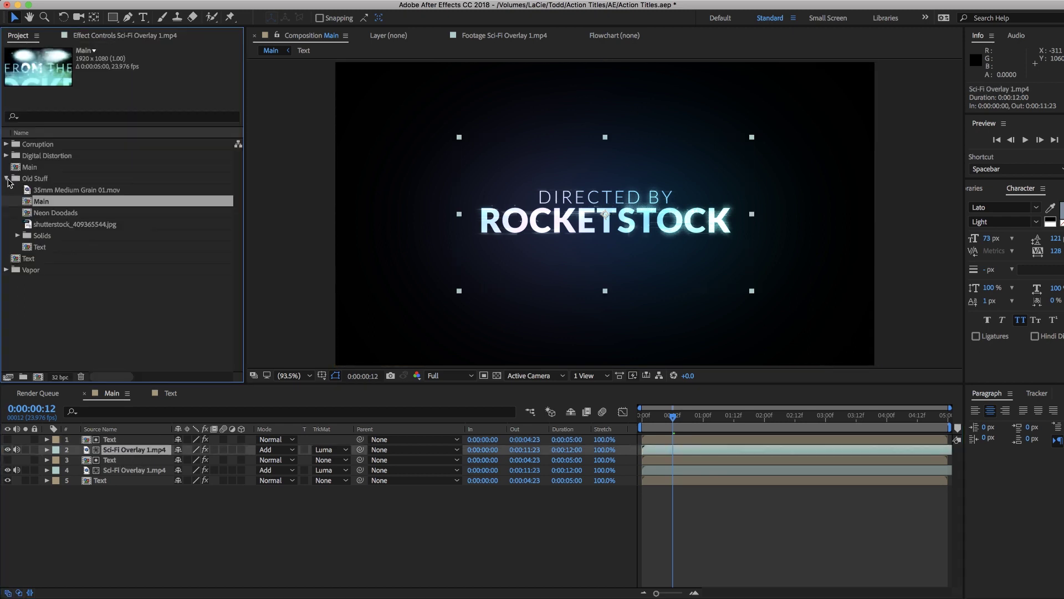
left_click(7, 178)
left_click(6, 144)
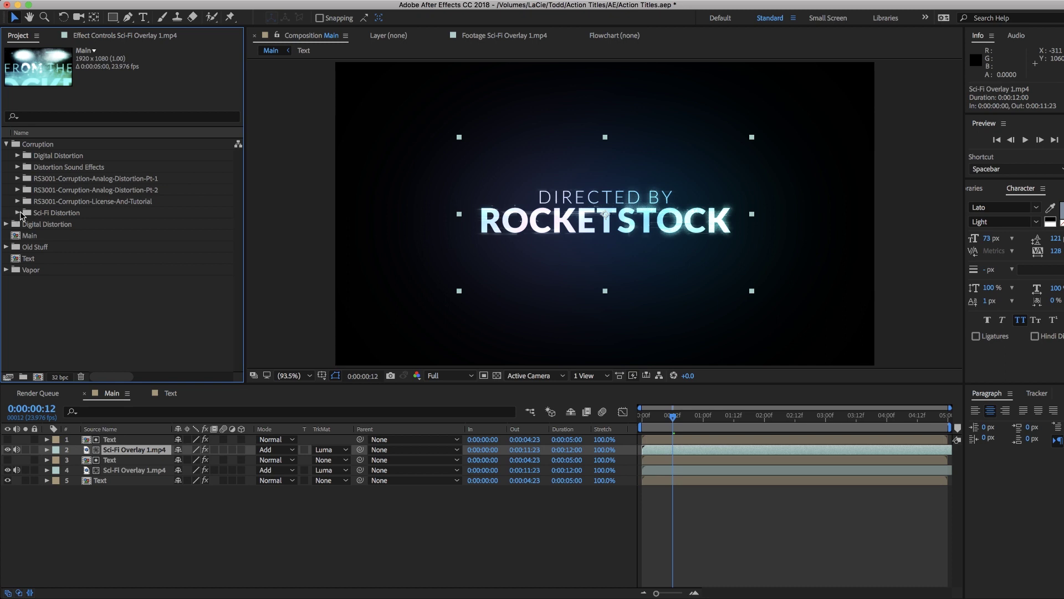
left_click(17, 156)
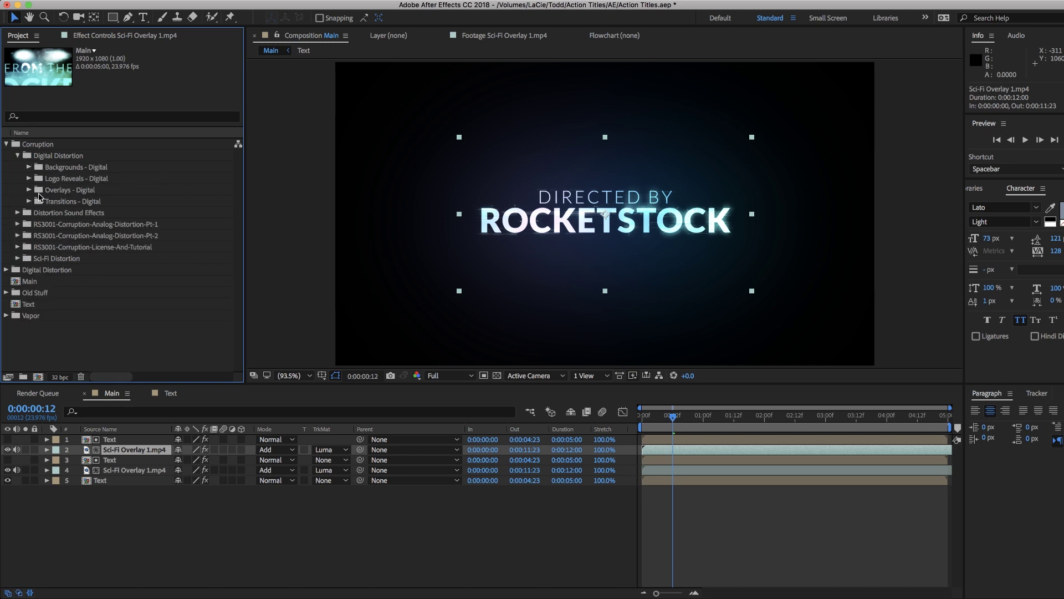
left_click(29, 190)
left_click_drag(50, 204, 135, 455)
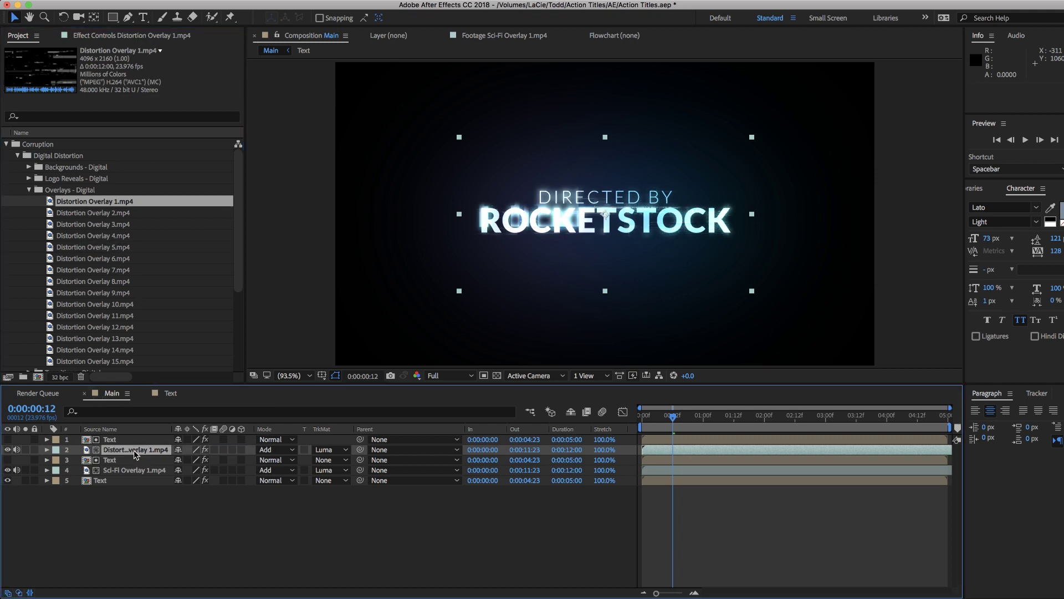
Increase the Gaussian Blur Blurriness of the duplicated matte Text layer at the top of the stack to about 96
left_click(133, 439)
left_click(114, 439)
left_click_drag(138, 74, 285, 88)
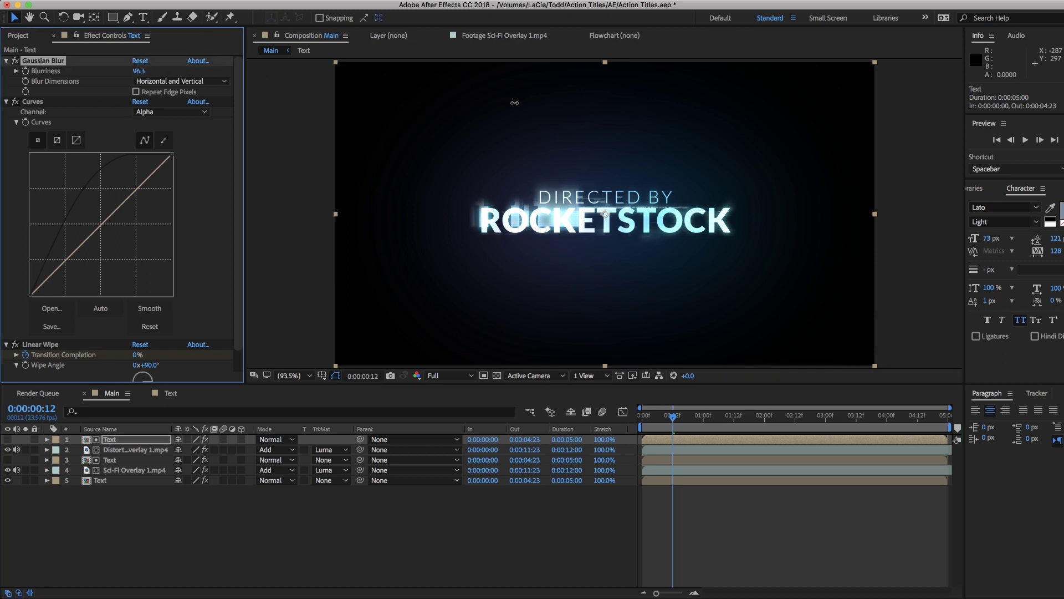
Set the Scale of the Distortion Overlay 1.mp4 layer to 74.4%
left_click(232, 450)
key("s")
left_click_drag(206, 460, 230, 455)
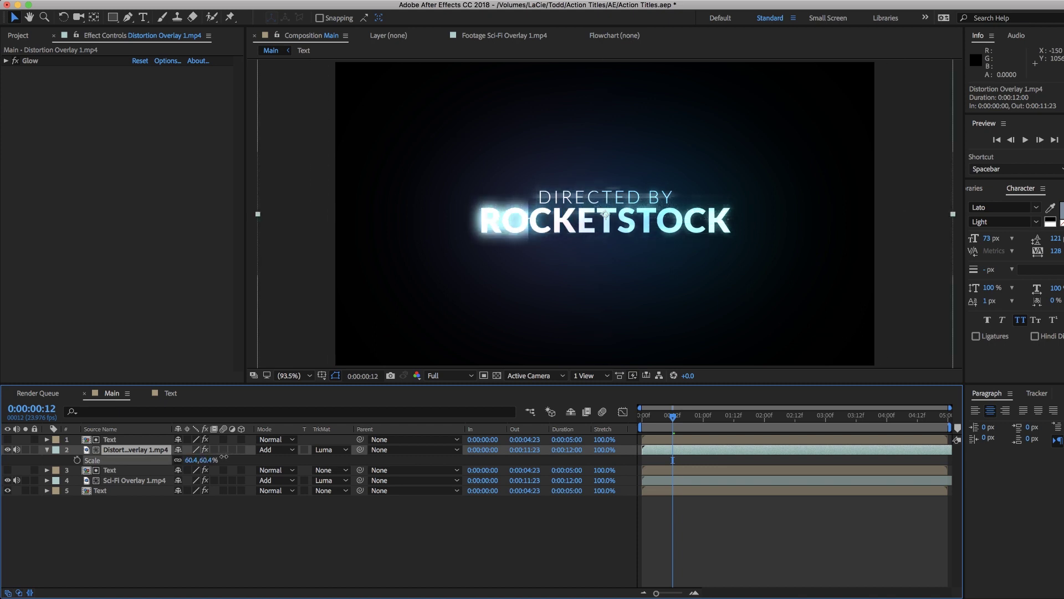
left_click(236, 545)
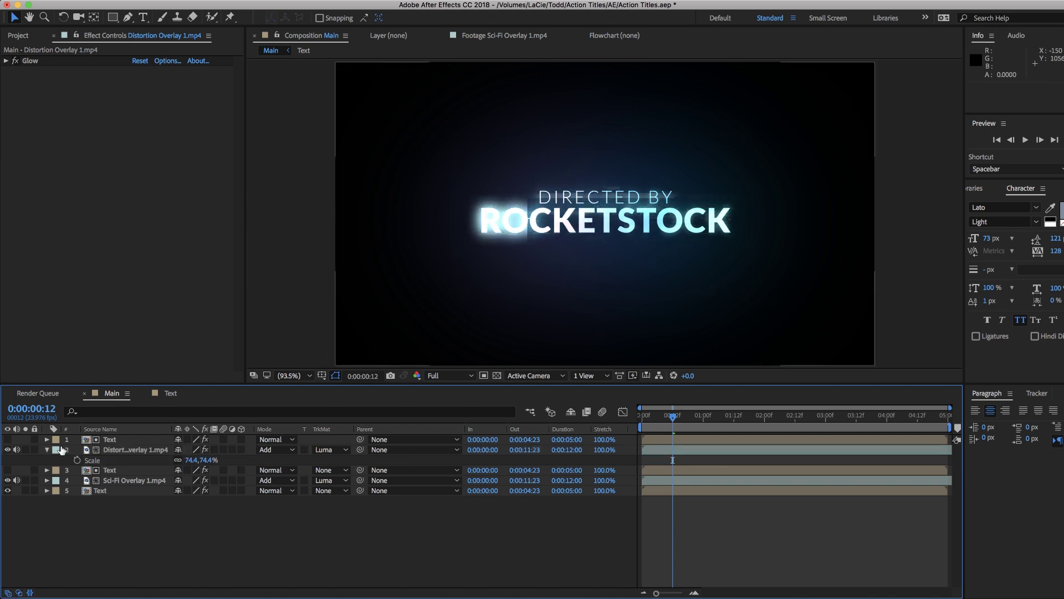
Change Color A of the Glow effect on the Distortion Overlay 1.mp4 layer to pink
left_click(47, 449)
left_click(122, 455)
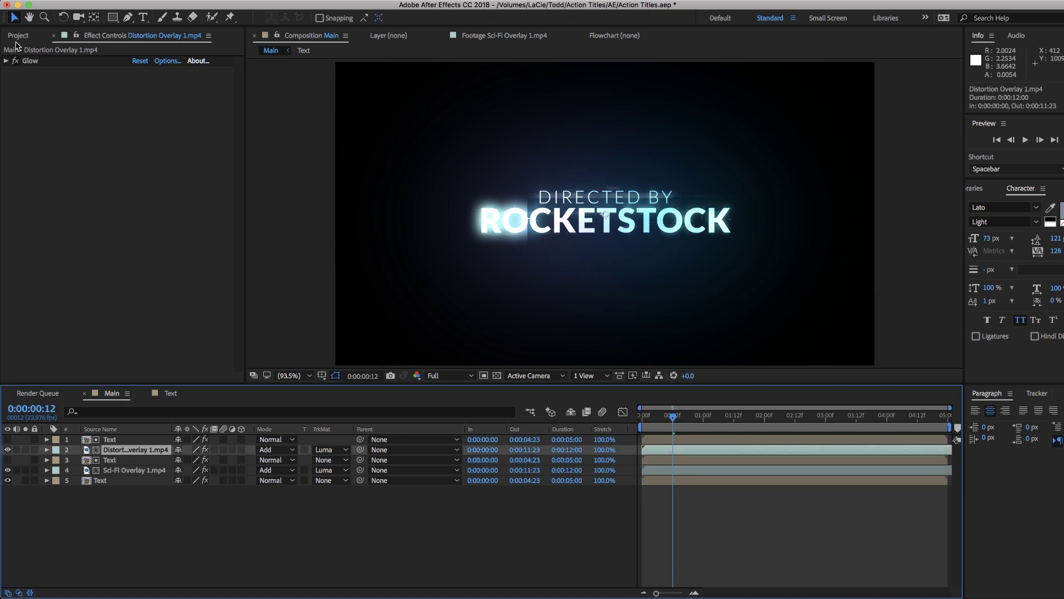
left_click(6, 62)
left_click(138, 210)
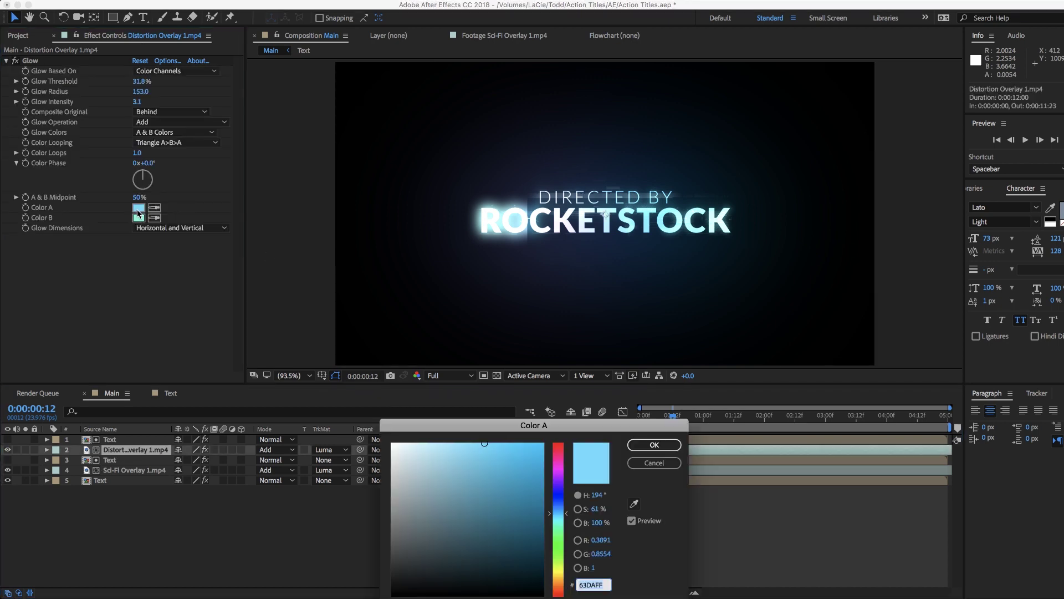
left_click(556, 475)
left_click_drag(446, 437, 458, 437)
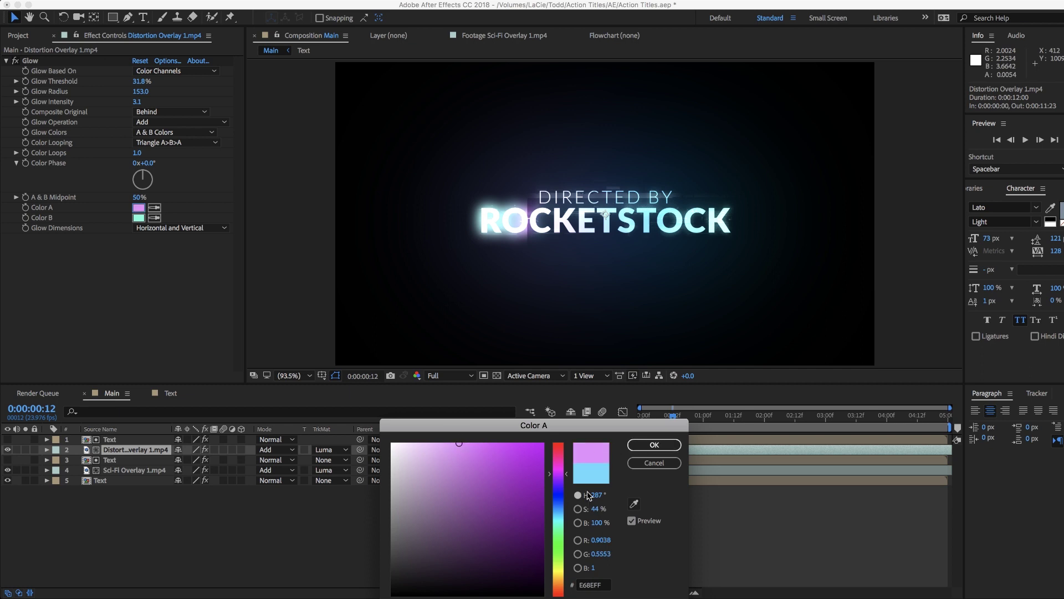
left_click(557, 469)
left_click(653, 444)
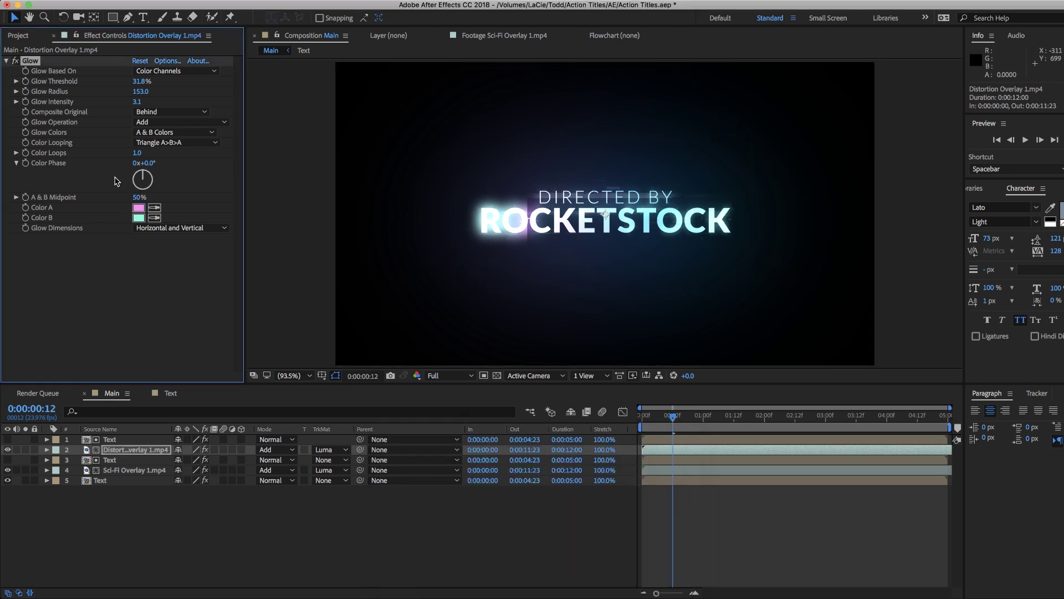
Change the overlay's Glow Color B to light pink and preview the composition
left_click(138, 218)
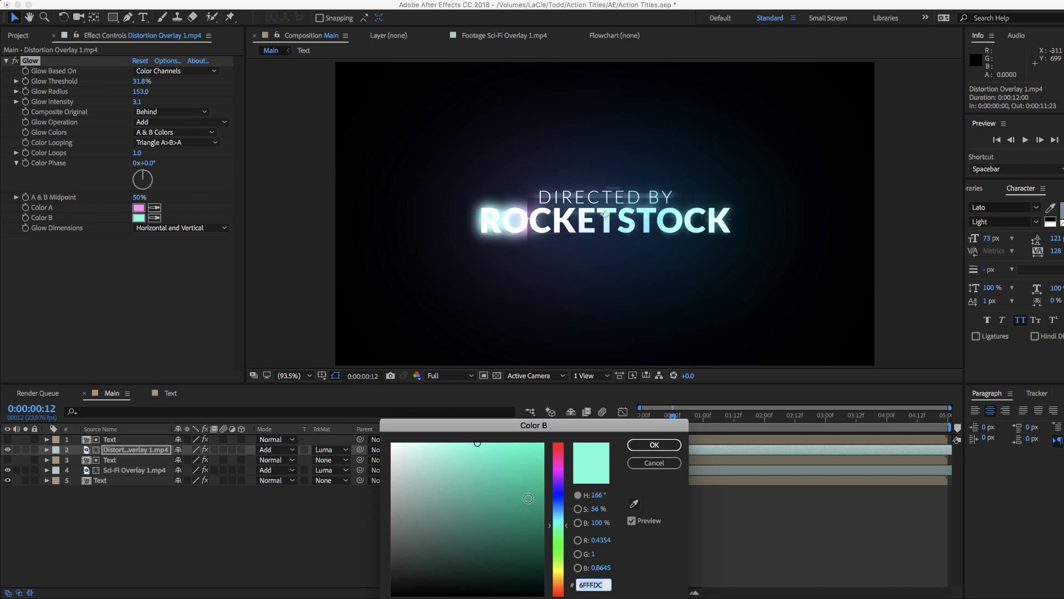
left_click(558, 473)
left_click(654, 445)
key("space")
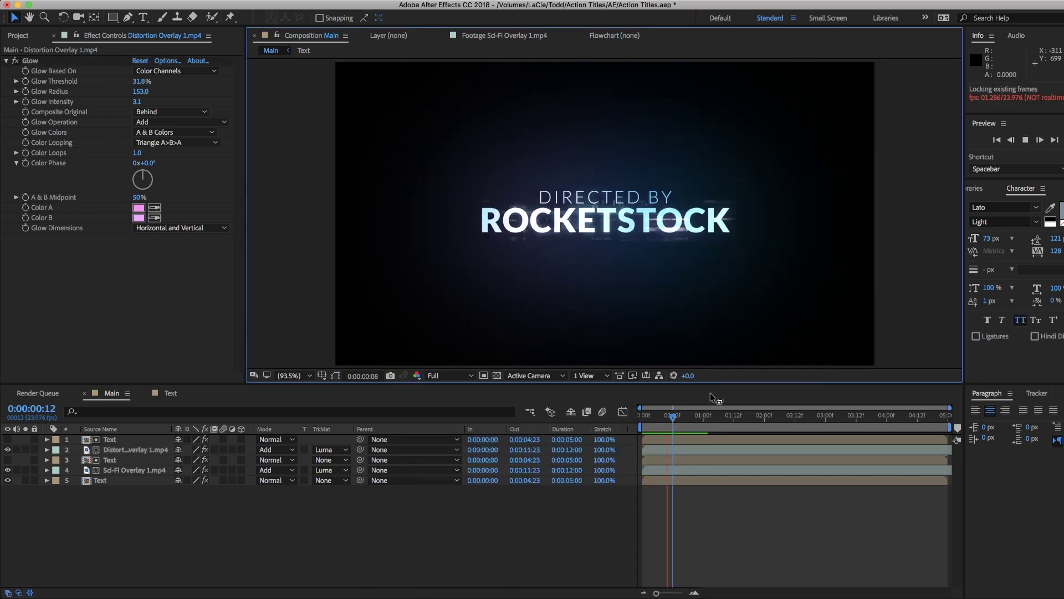
Duplicate the visible Text layer at the bottom of the stack and stretch the lower copy's Scale to about 102% by 110%
left_click(94, 491)
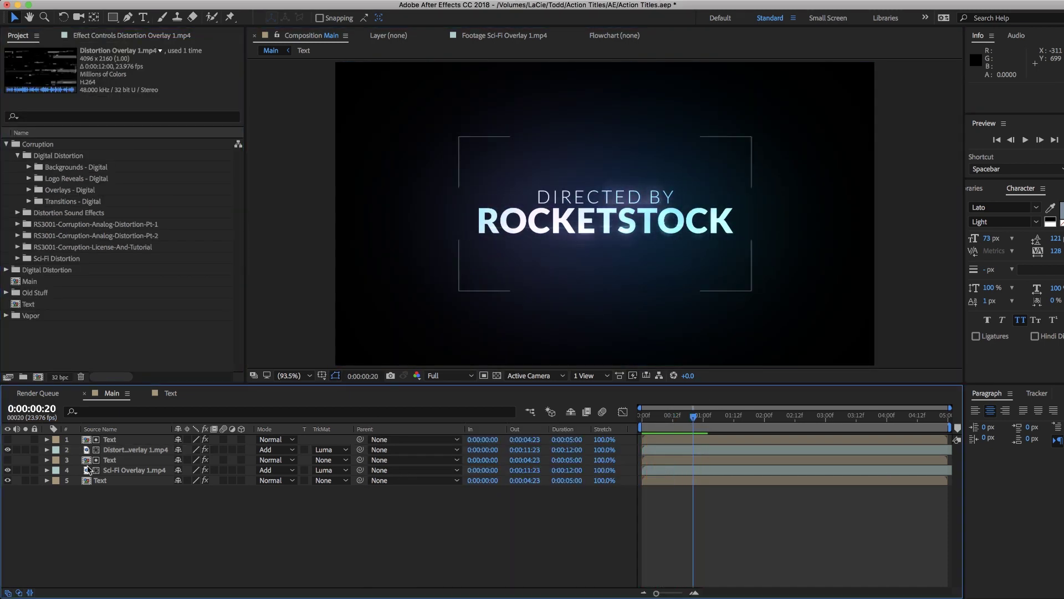
left_click(99, 482)
key("super+d")
left_click_drag(99, 484, 108, 504)
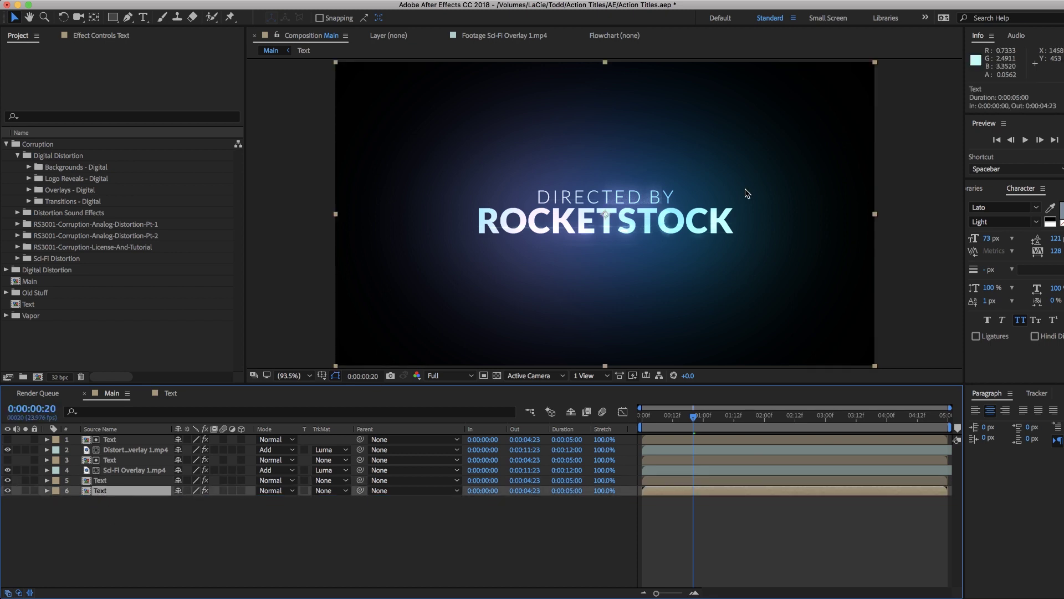
left_click_drag(875, 62, 882, 49)
left_click_drag(882, 54, 882, 48)
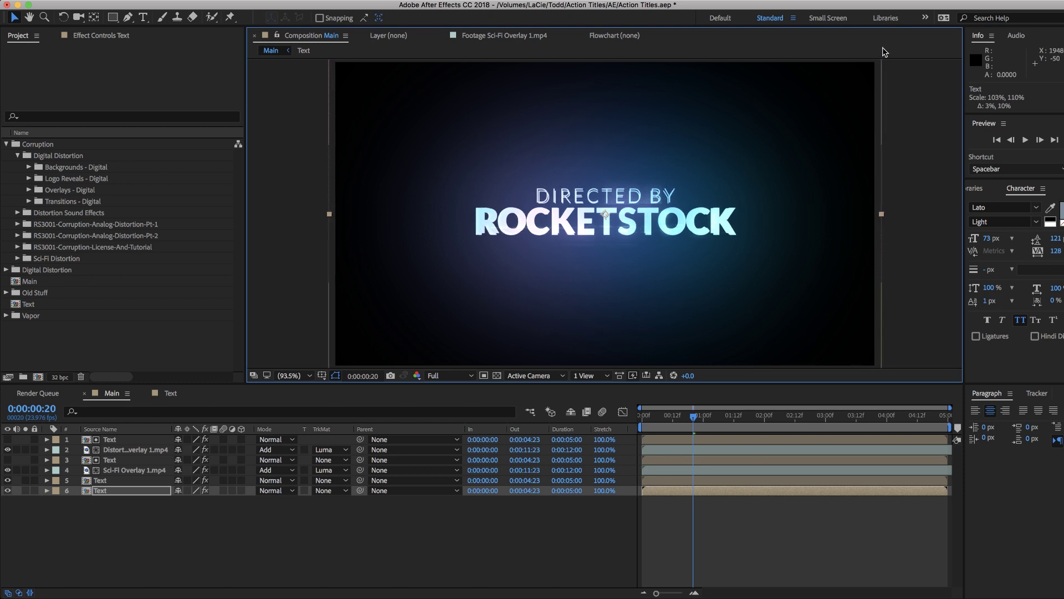
Preview Distortion Overlay 4.mp4 and 3.mp4 from Overlays - Digital, and place Distortion Overlay 3.mp4 directly above the bottom Text layer
left_click(28, 190)
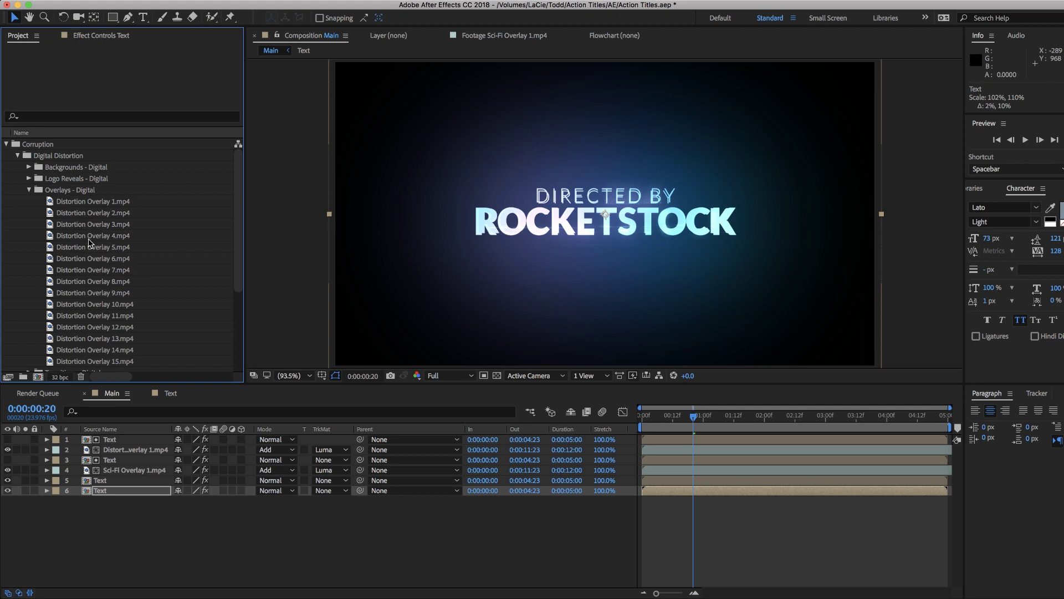
double_click(90, 237)
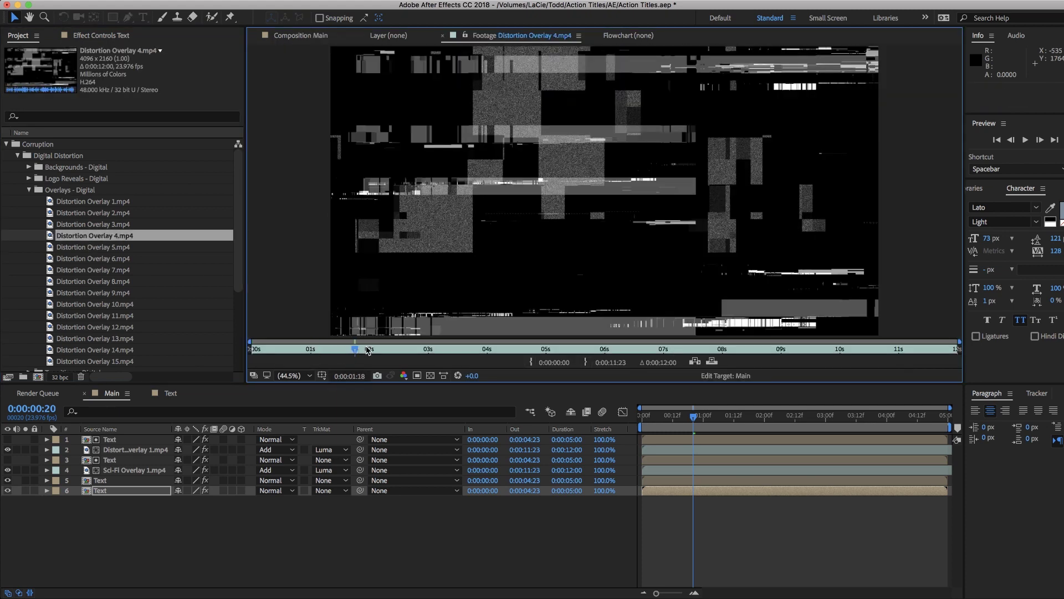
double_click(103, 225)
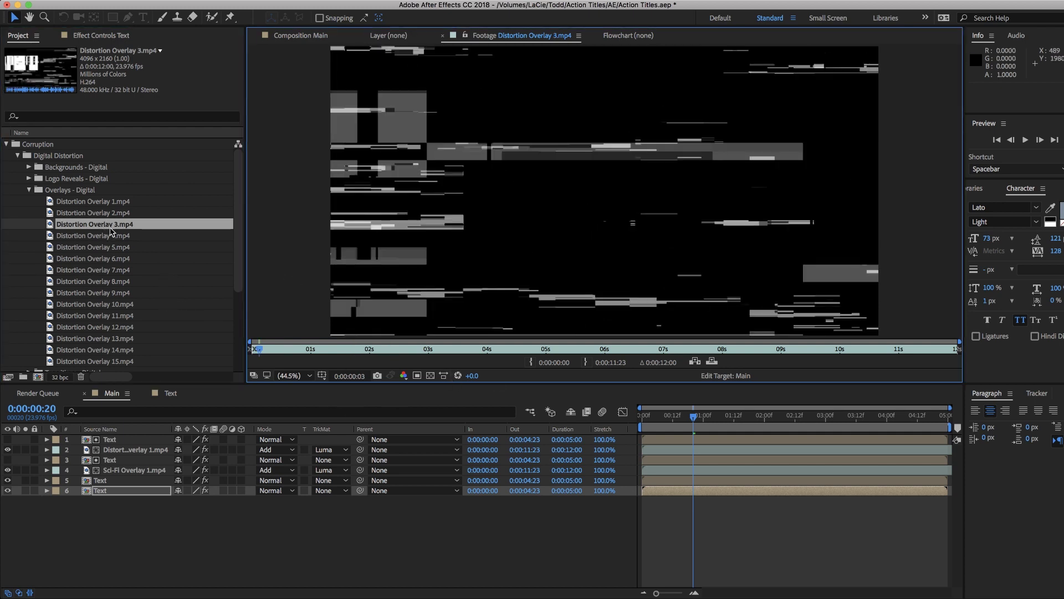
left_click_drag(94, 223, 135, 489)
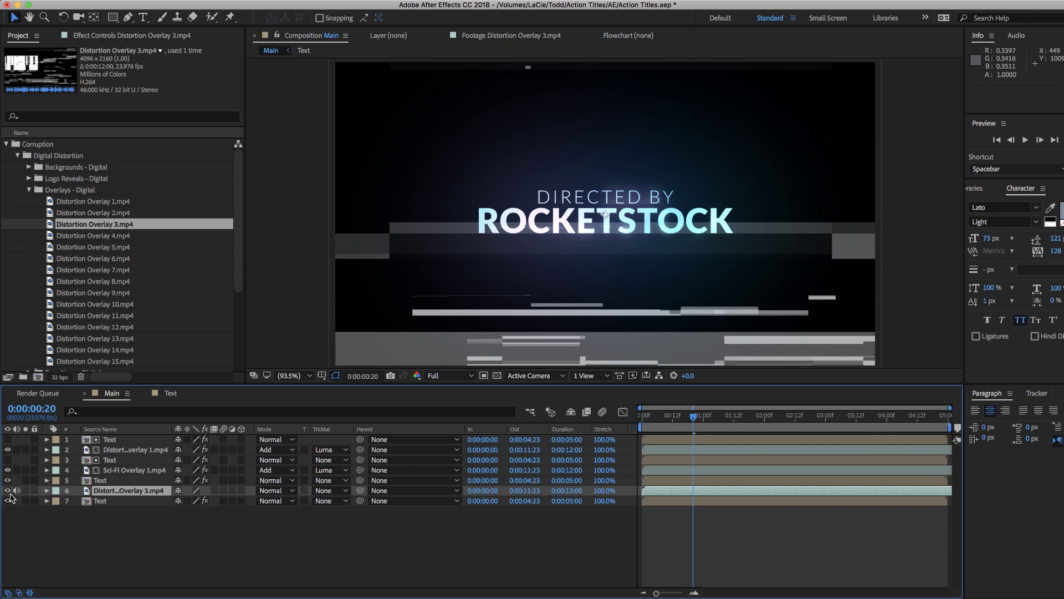
Set the track matte of the bottom Text layer to Luma Matte "Distortion Overlay 3.mp4"
left_click(99, 502)
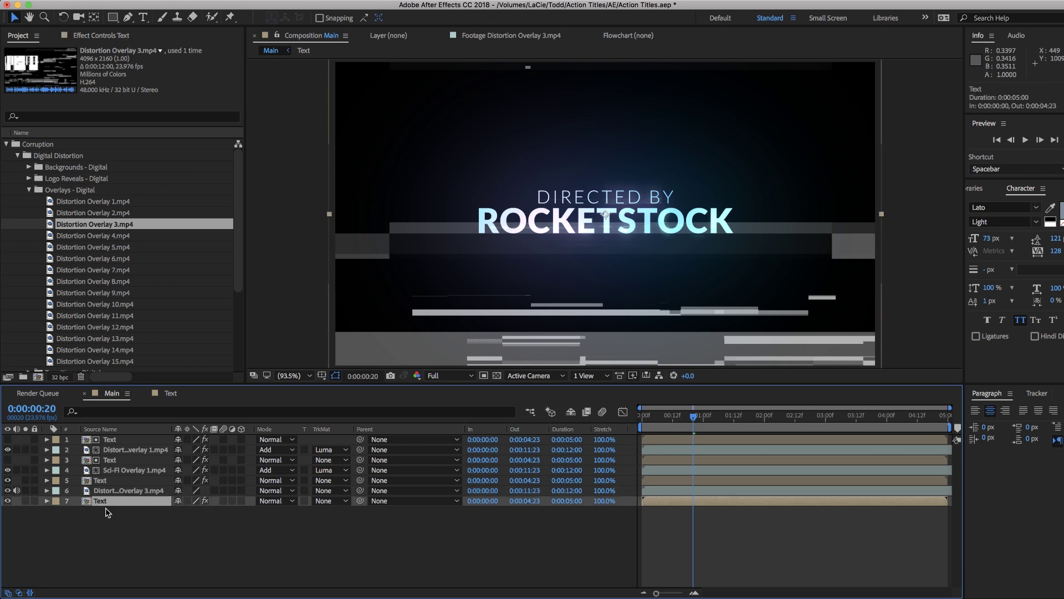
left_click(333, 501)
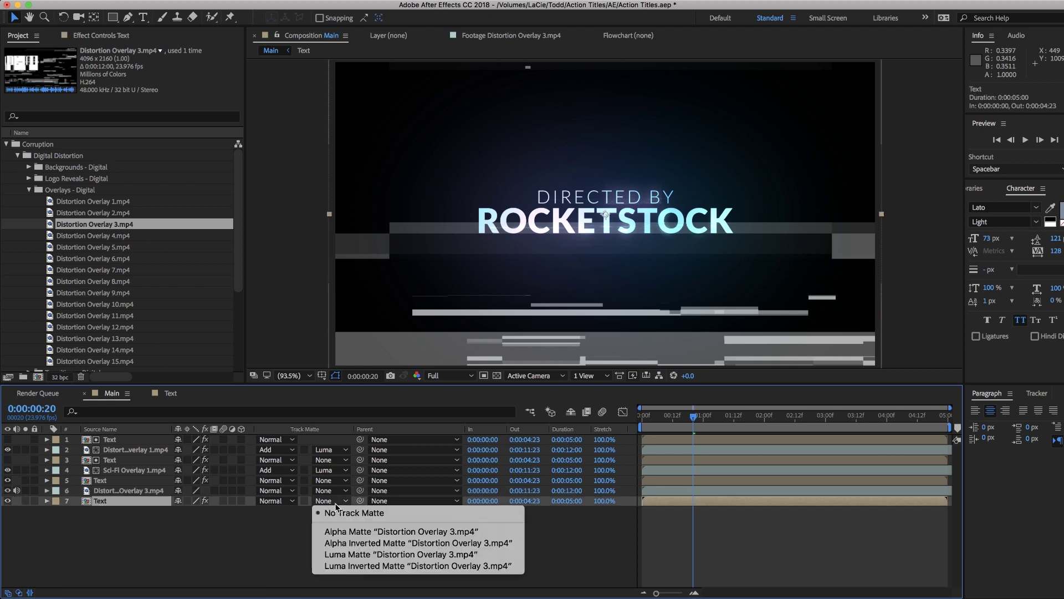
left_click(355, 554)
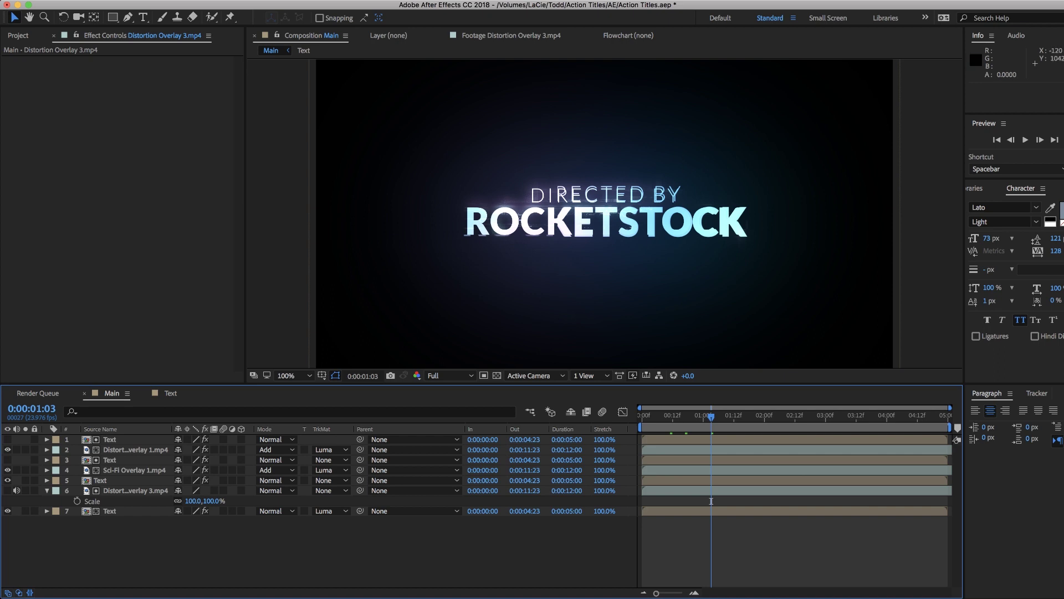
Check the Distortion Overlay 3.mp4 matte by toggling its visibility, then shrink its Scale to about 29.4%
left_click(7, 491)
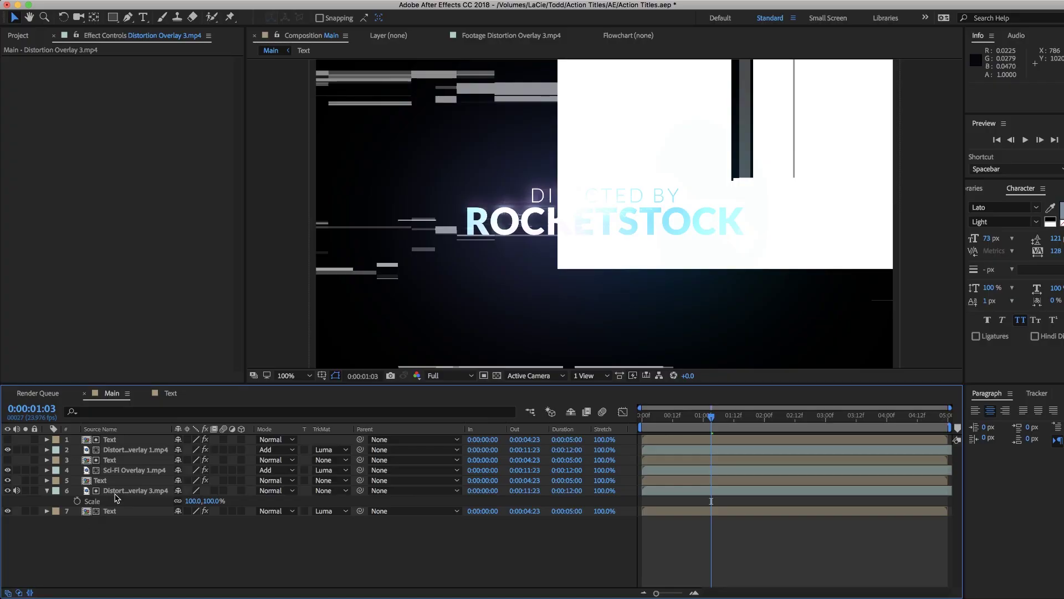
left_click(8, 491)
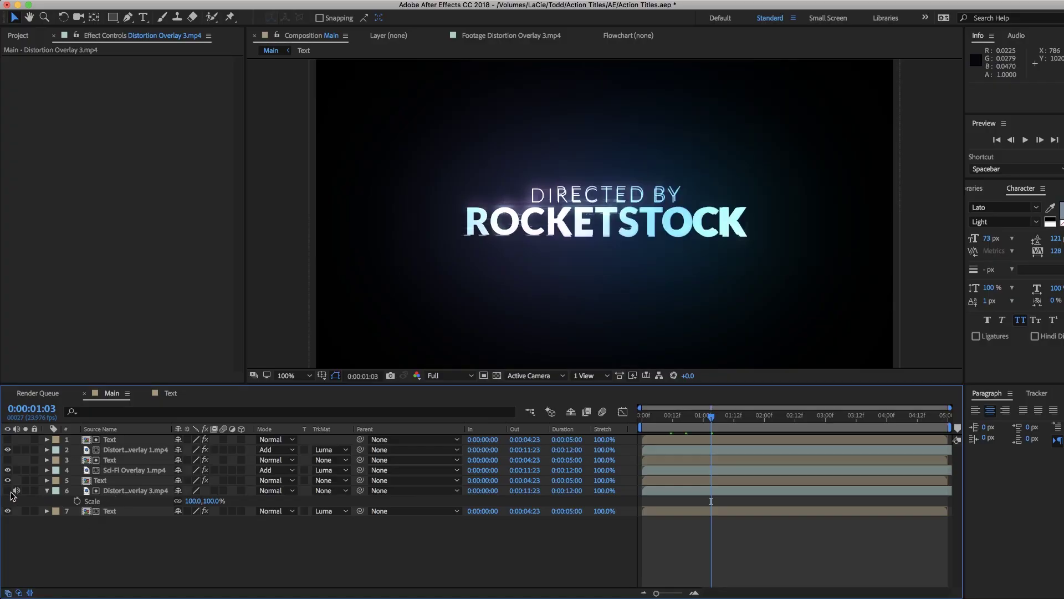
left_click(135, 490)
scroll(656, 292, "down", 3)
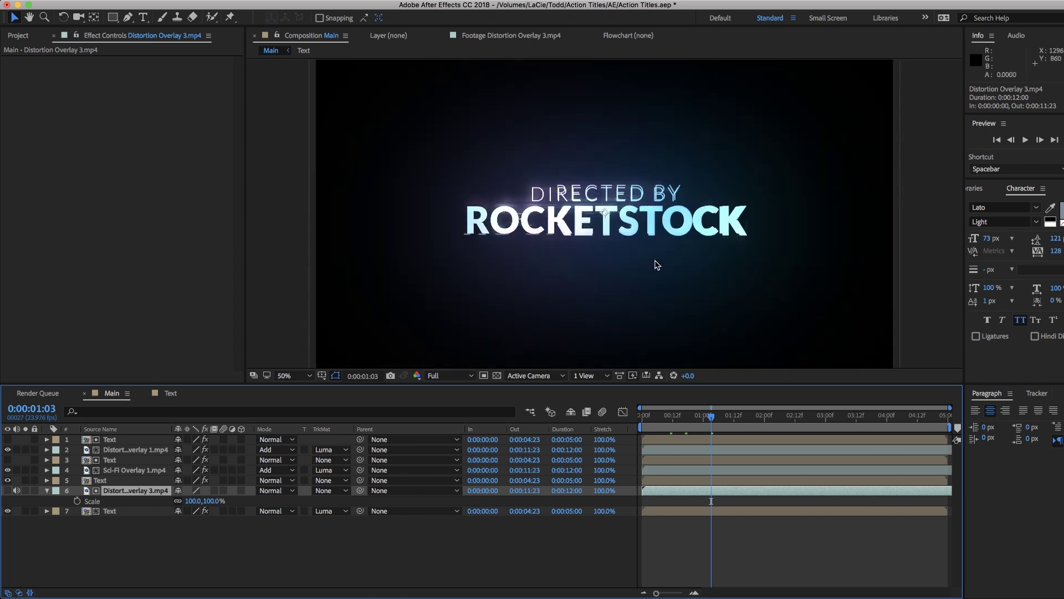
scroll(555, 293, "down", 1)
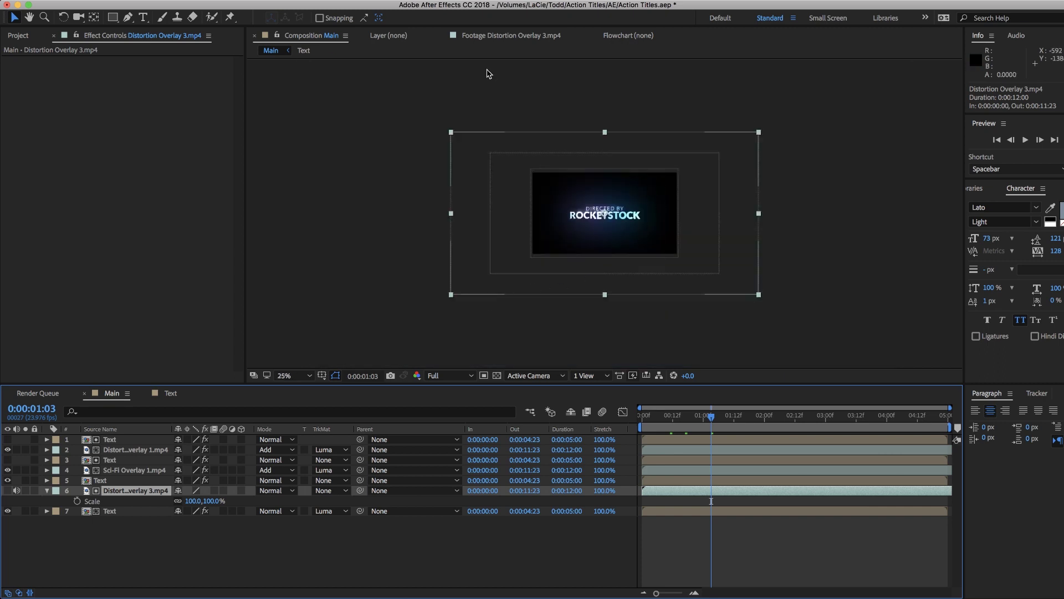
left_click_drag(450, 132, 558, 191)
scroll(616, 213, "up", 5)
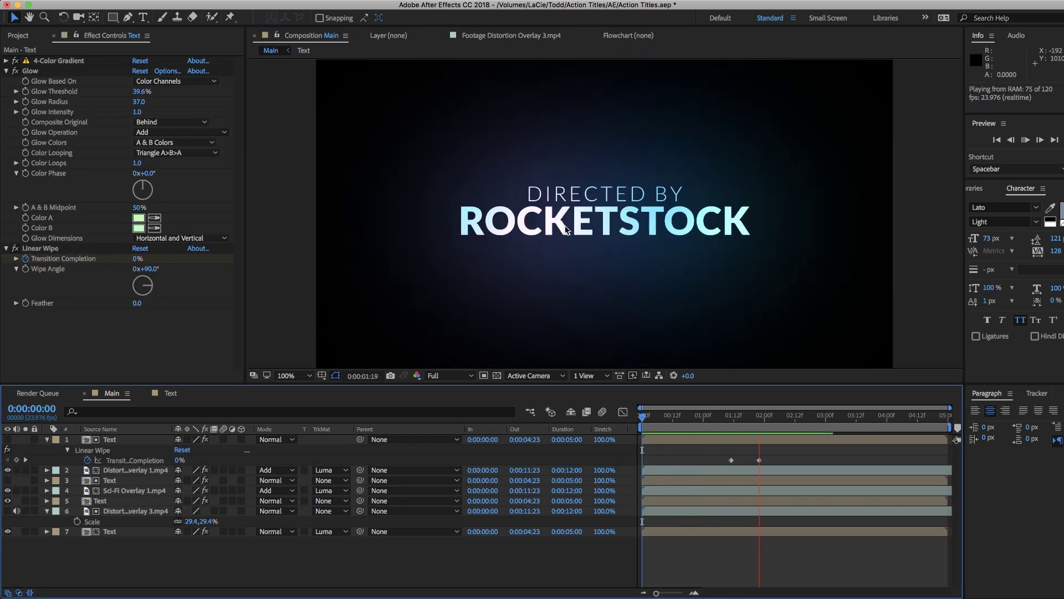
In the Text composition, split the DIRECTED BY ROCKETSTOCK 6 layer at 0:00:01:04
left_click(728, 416)
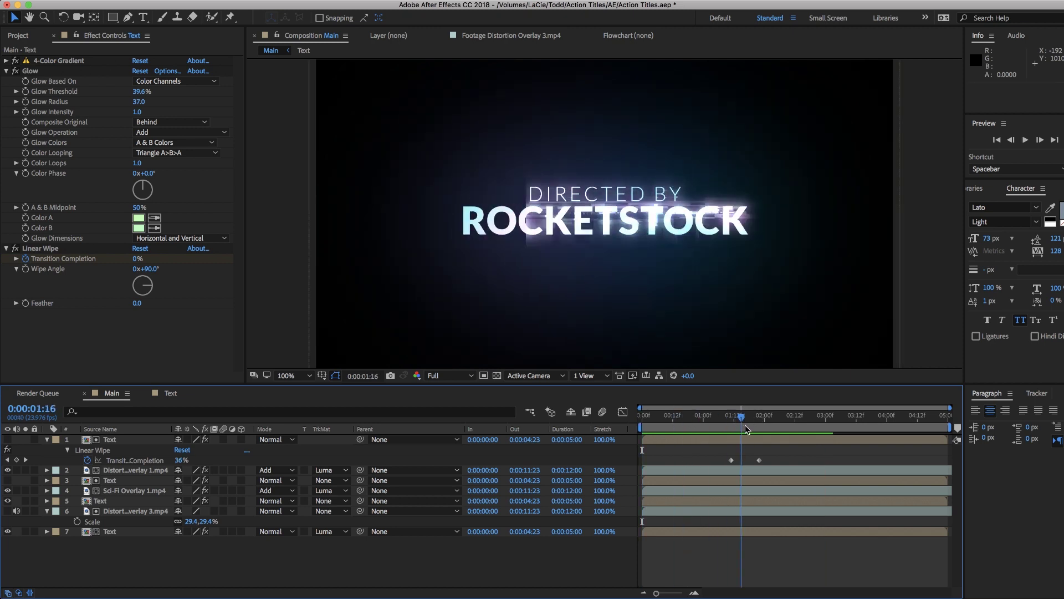
mouse_move(729, 433)
left_mouse_down()
mouse_move(707, 433)
mouse_move(713, 426)
left_mouse_up()
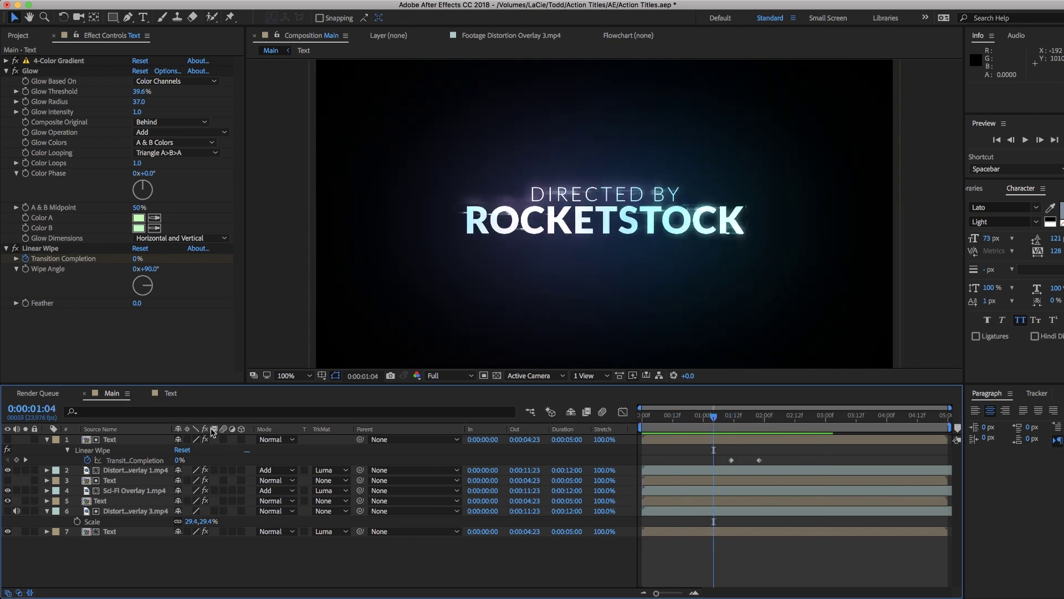
left_click(170, 393)
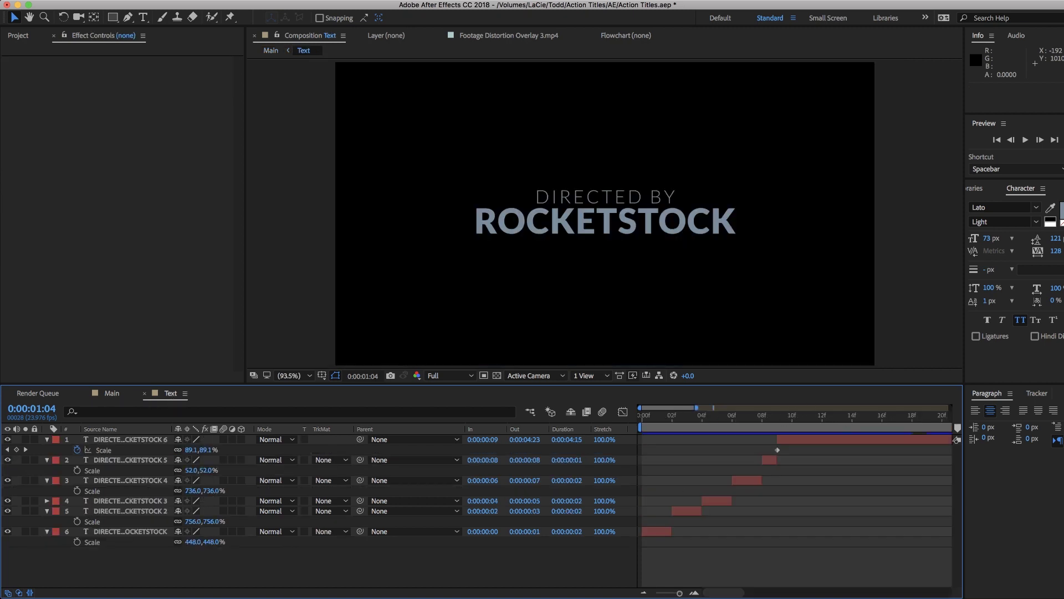
left_click_drag(693, 408, 746, 411)
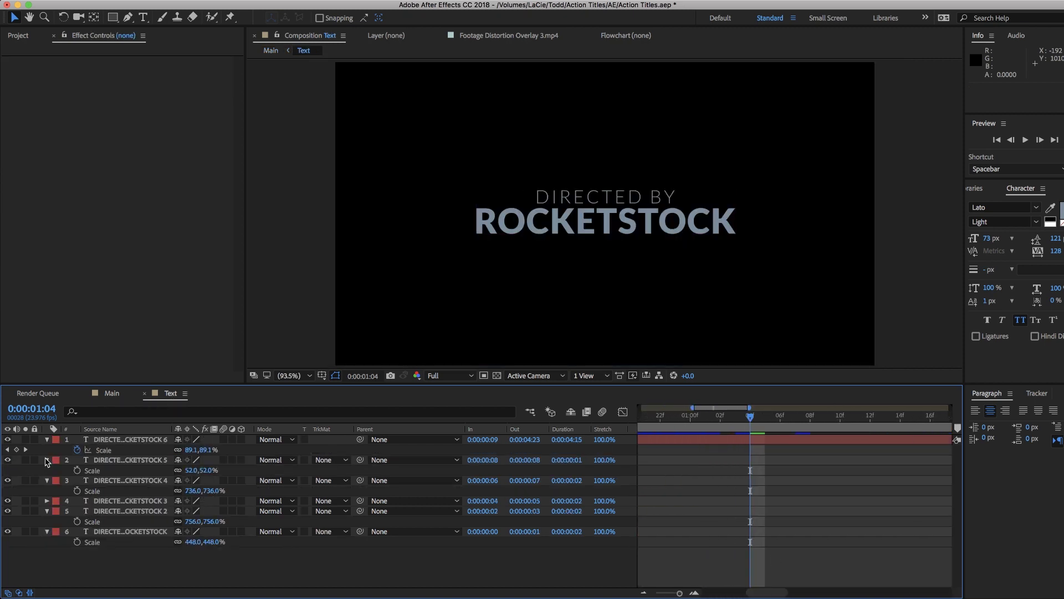
left_click(114, 440)
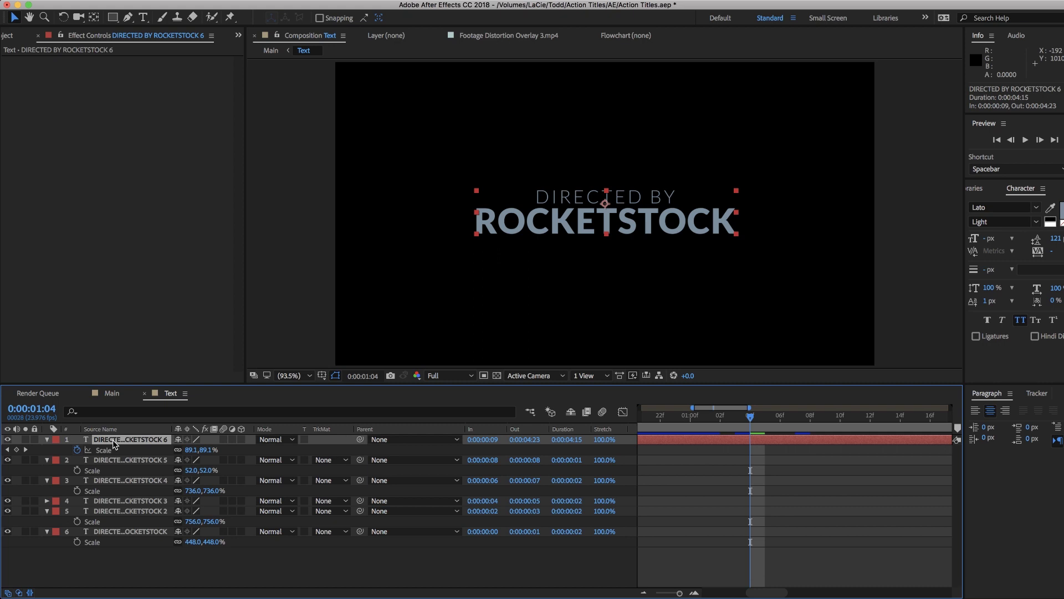
key("super+shift+d")
key("super+z")
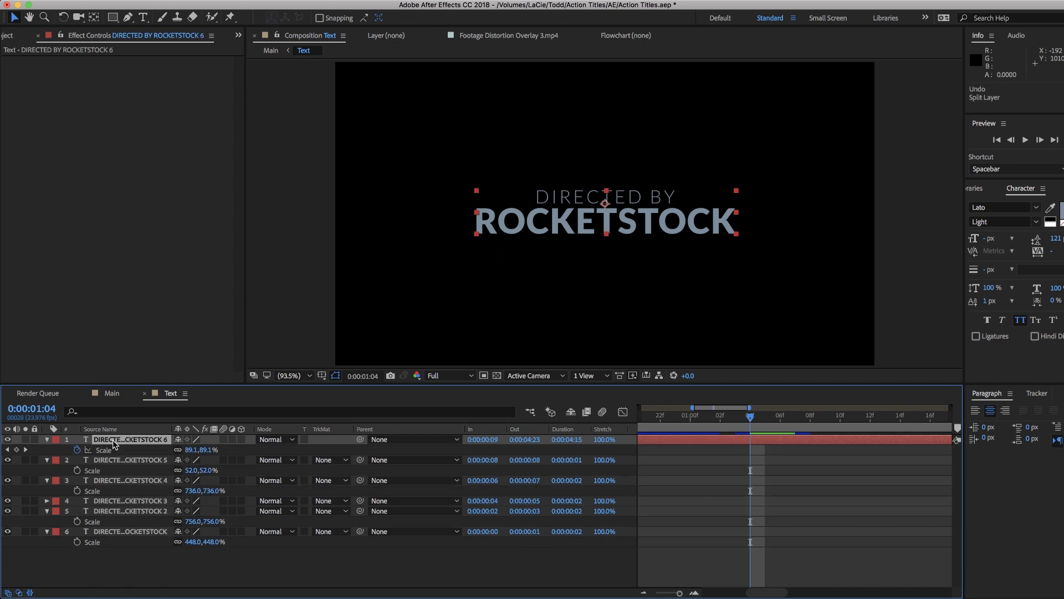
key("super+shift+d")
Split the remaining title layer at 0:00:01:06 and 0:00:01:08 to make two-frame segments
key("Page_Down")
key("Page_Down")
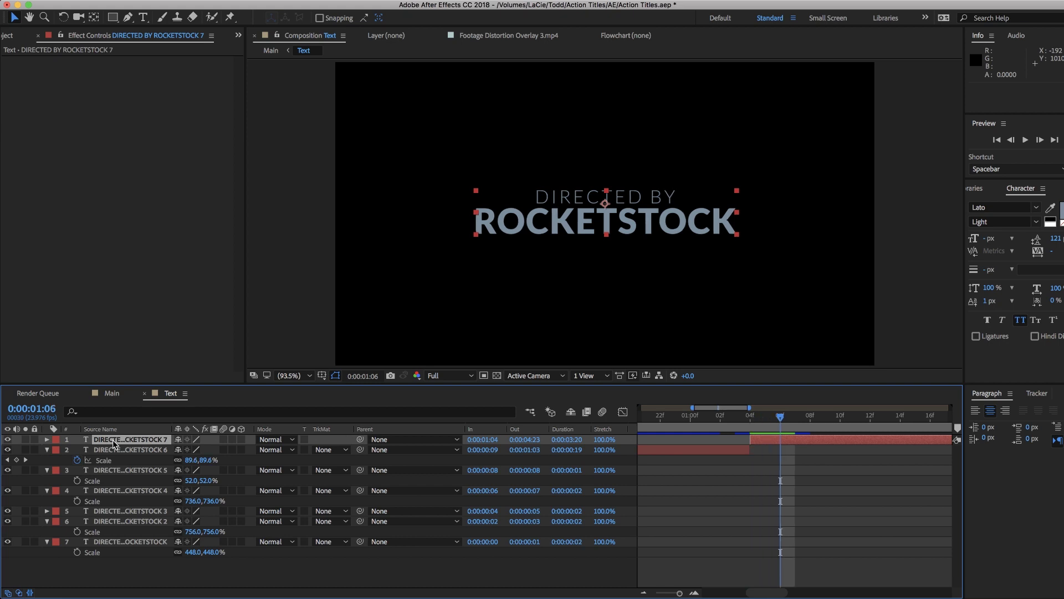
key("super+shift+d")
key("Page_Down")
key("Page_Down")
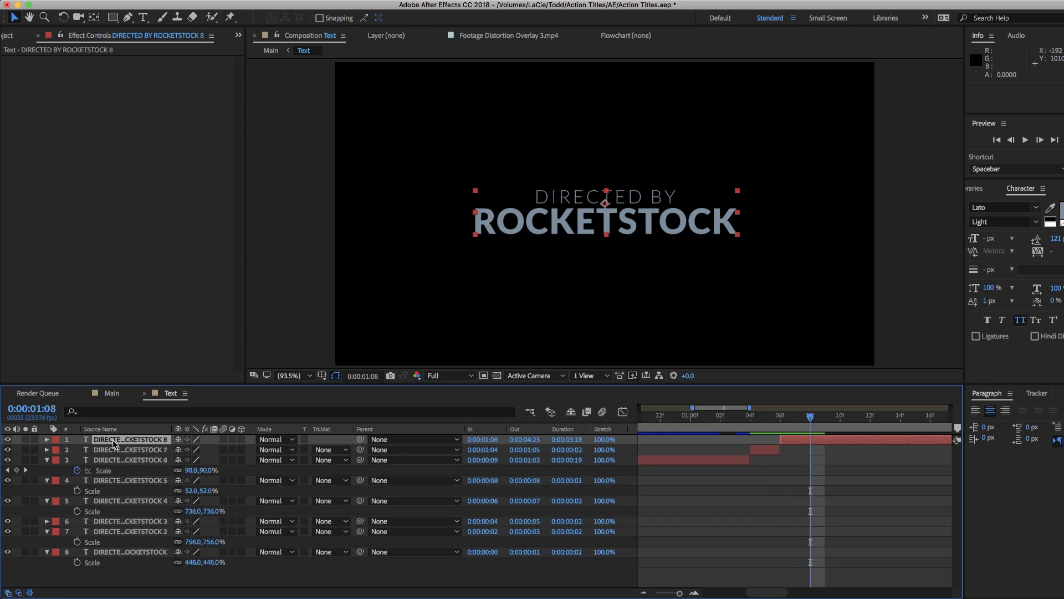
key("super+shift+d")
key("Page_Up")
key("Page_Up")
key("Page_Up")
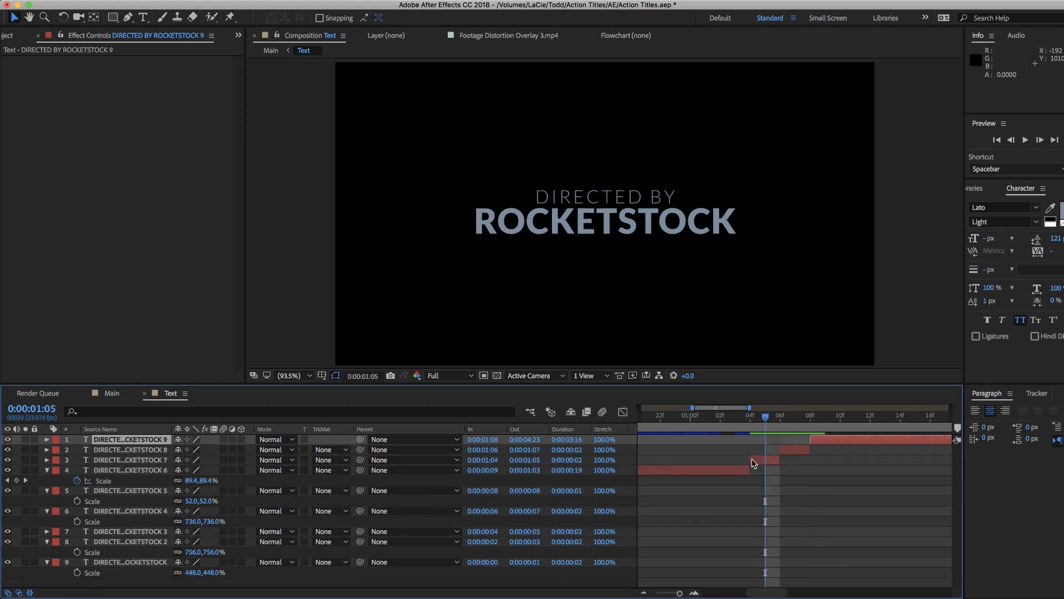
Enlarge the Scale of the two-frame DIRECTED BY ROCKETSTOCK 7 segment to about 160% and preview the Main composition
key("s")
key("s")
left_click(129, 460)
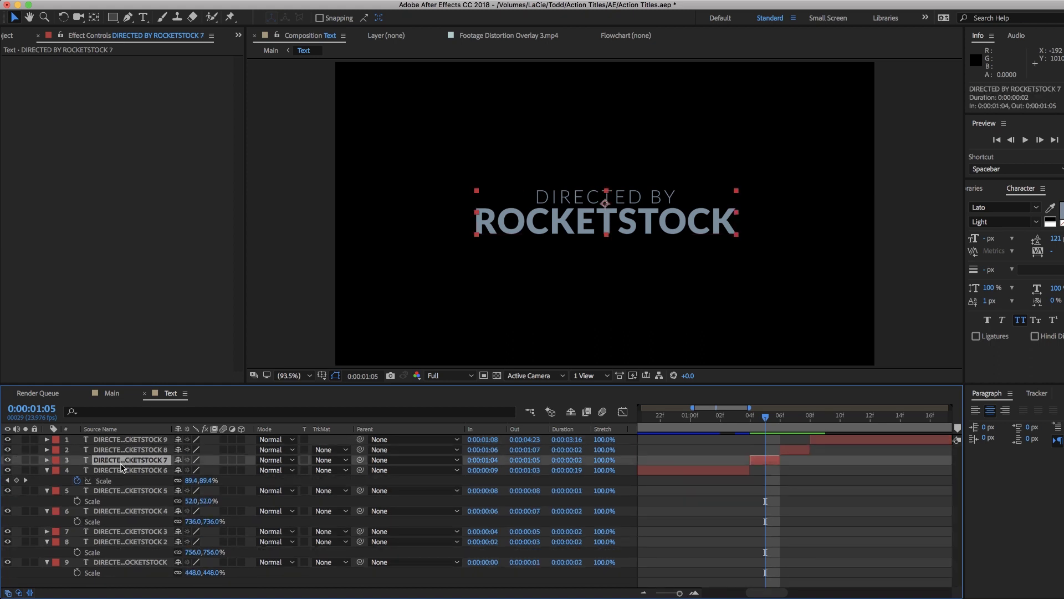
key("s")
left_click_drag(210, 476, 380, 480)
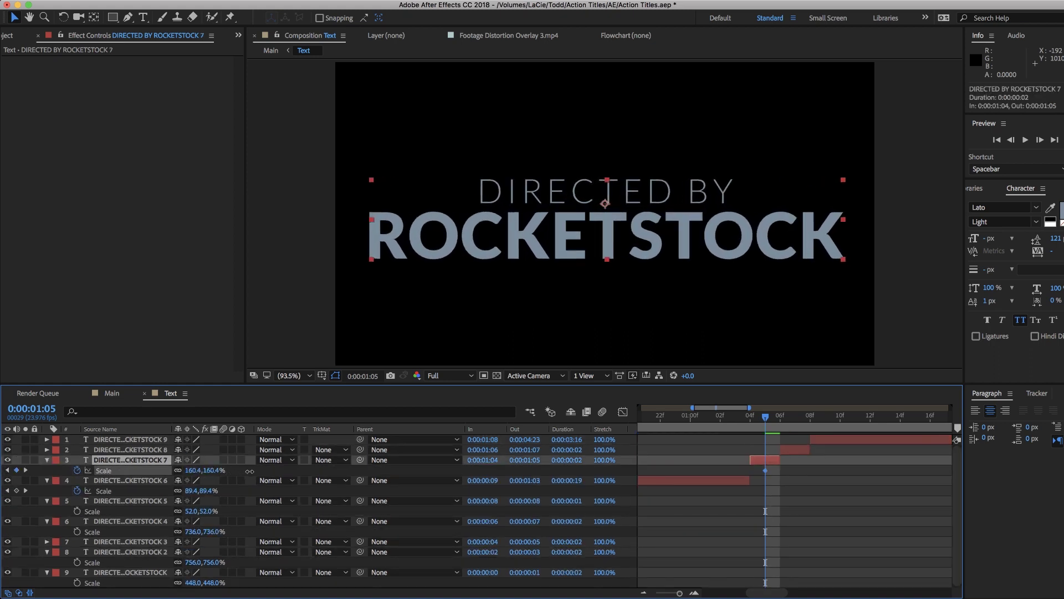
left_click(801, 418)
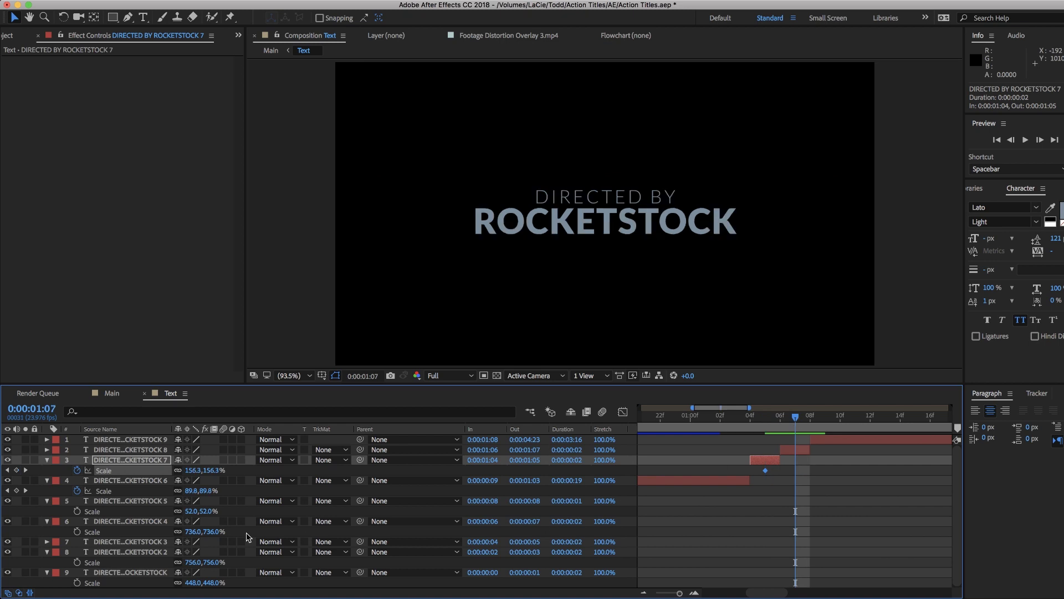
key("s")
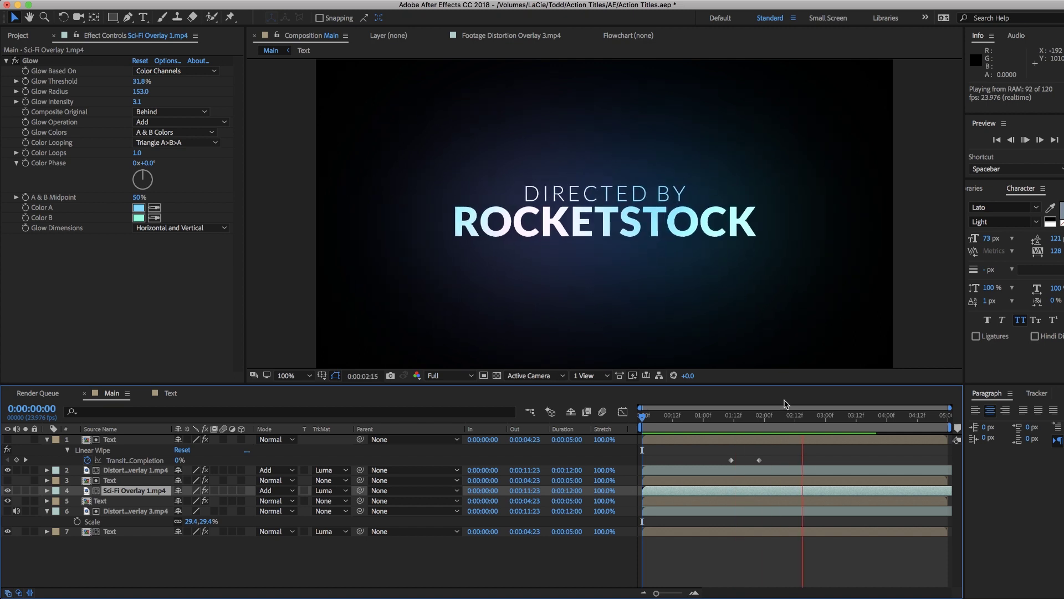
key("space")
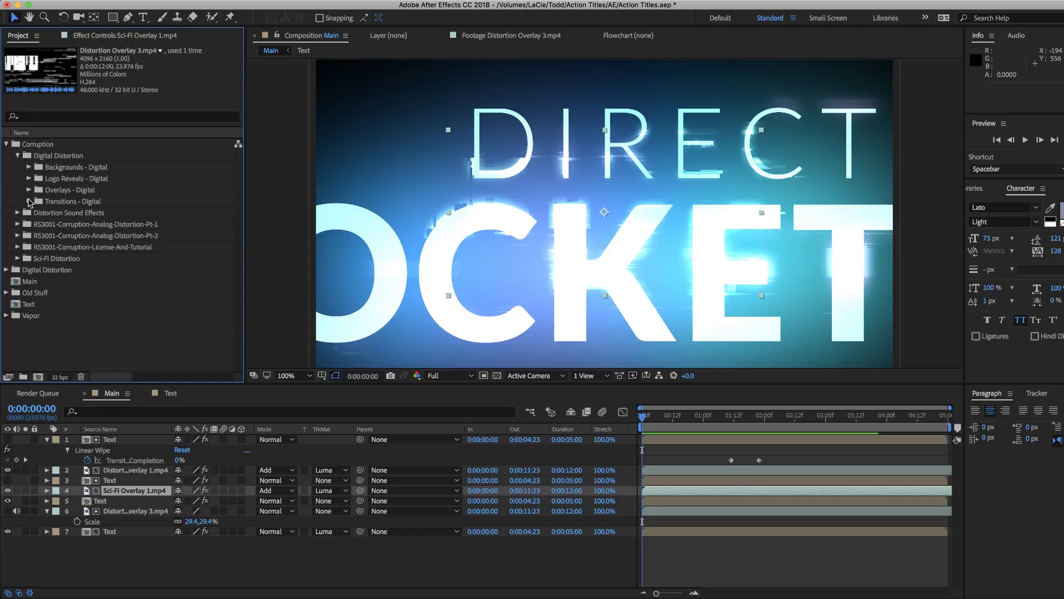
Add Distortion Overlay 6.mp4 from the digital overlays footage as the top layer of Main and shrink its Scale to 49%
left_click(29, 190)
scroll(102, 235, "down", 2)
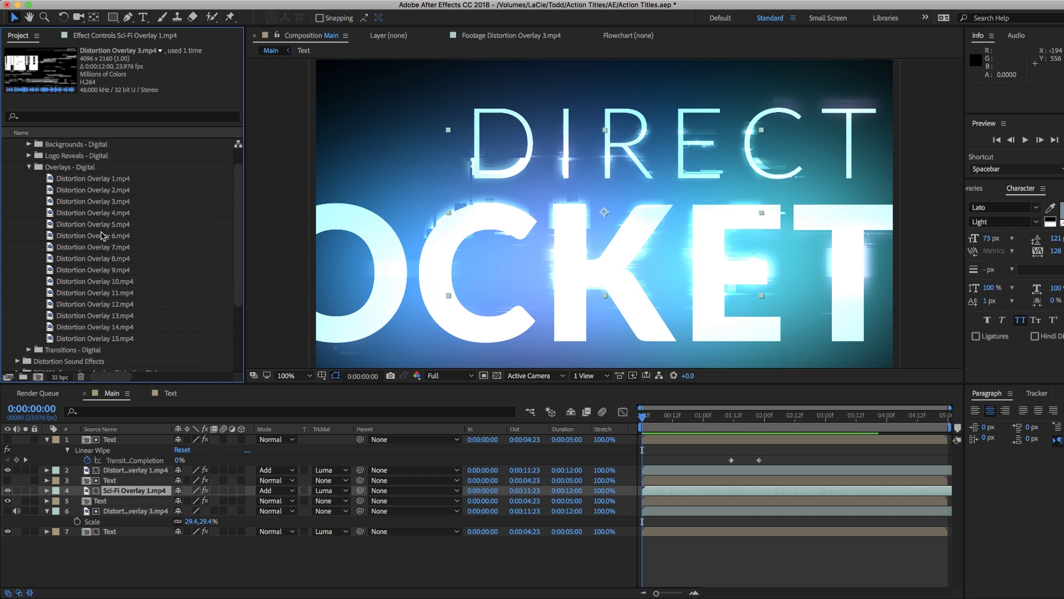
left_click(87, 235)
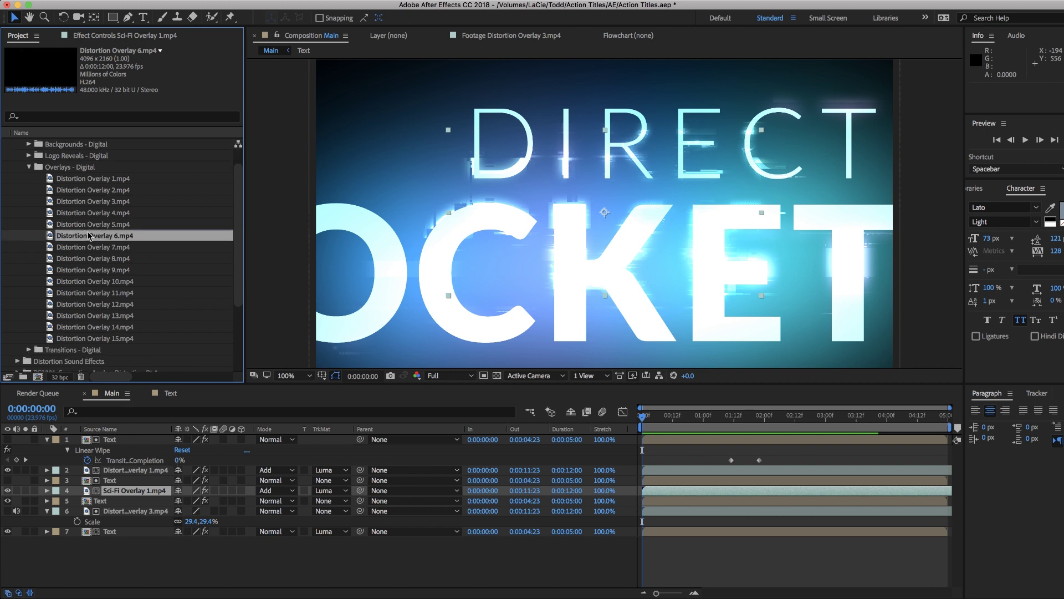
left_click_drag(89, 235, 110, 441)
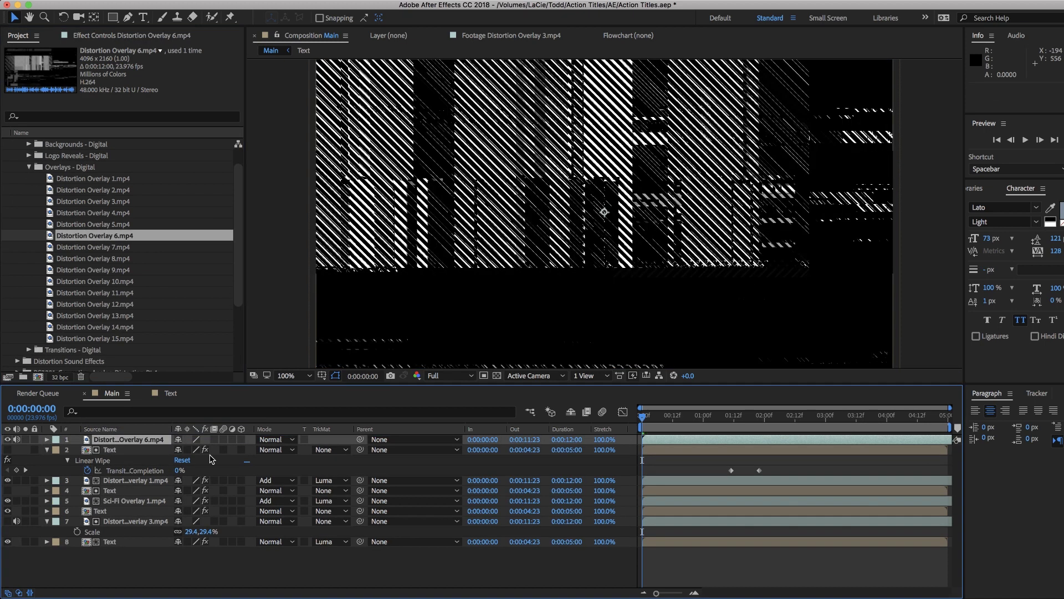
key("s")
mouse_move(207, 450)
left_mouse_down()
mouse_move(191, 449)
mouse_move(204, 450)
left_mouse_up()
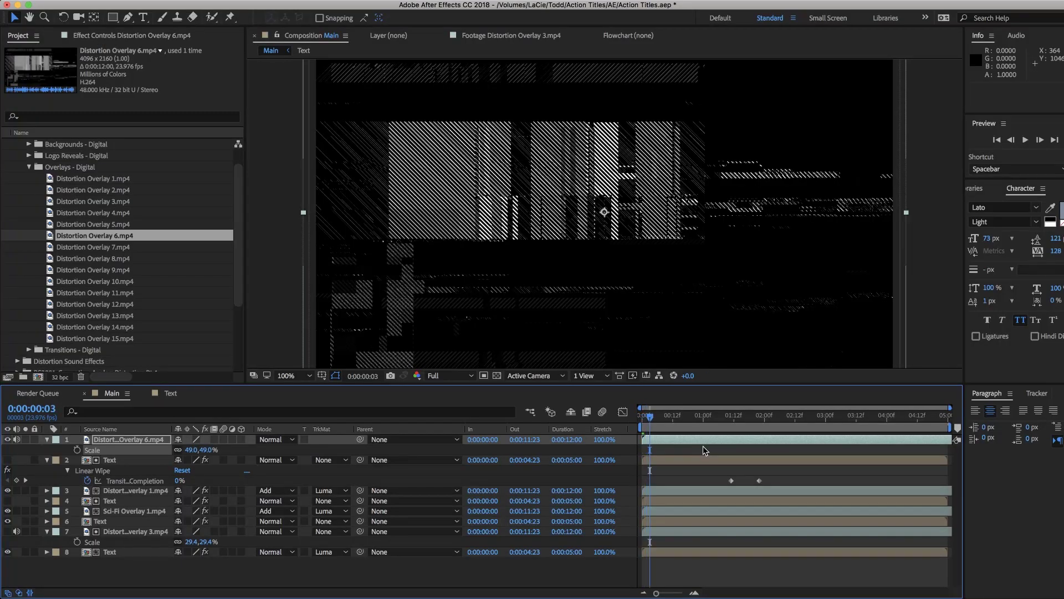
Trim the end of the Distortion Overlay 6.mp4 layer to 0:00:00:06 and set its blending mode to Add
key("Page_Down")
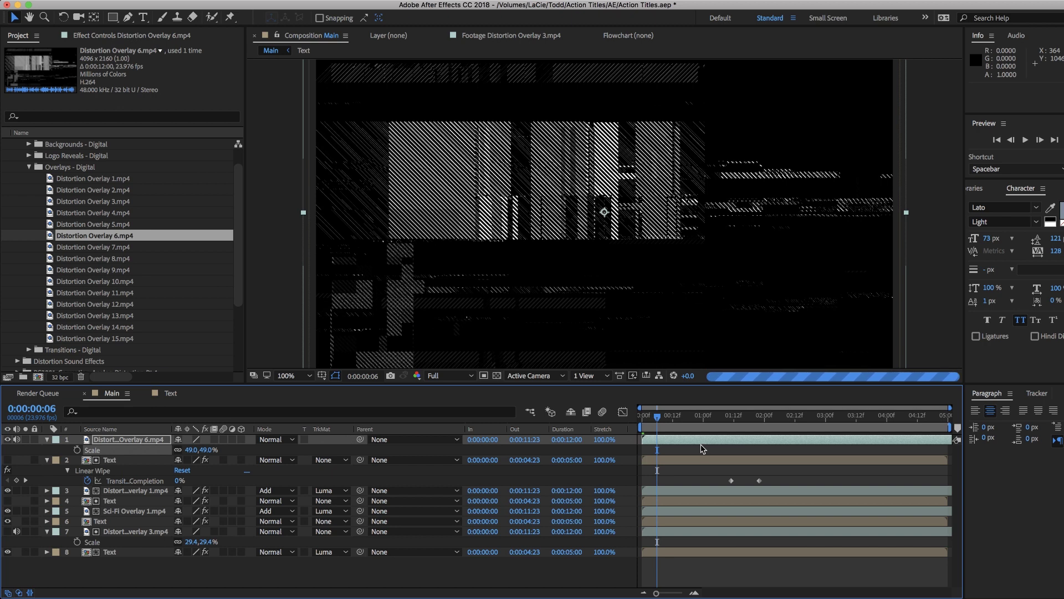
key("alt+bracketright")
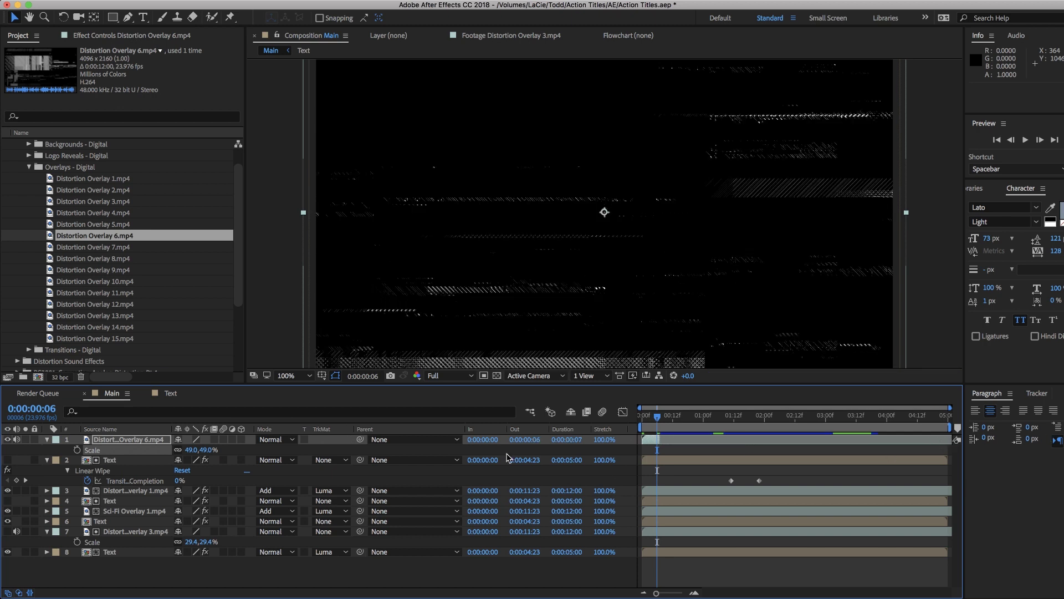
left_click(111, 446)
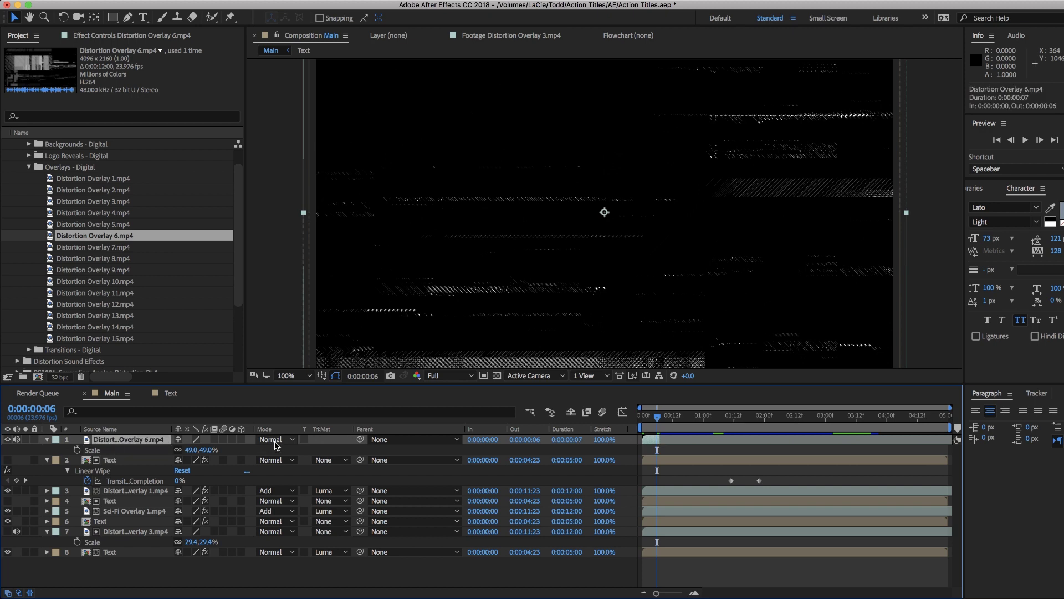
left_click(276, 445)
left_click(275, 484)
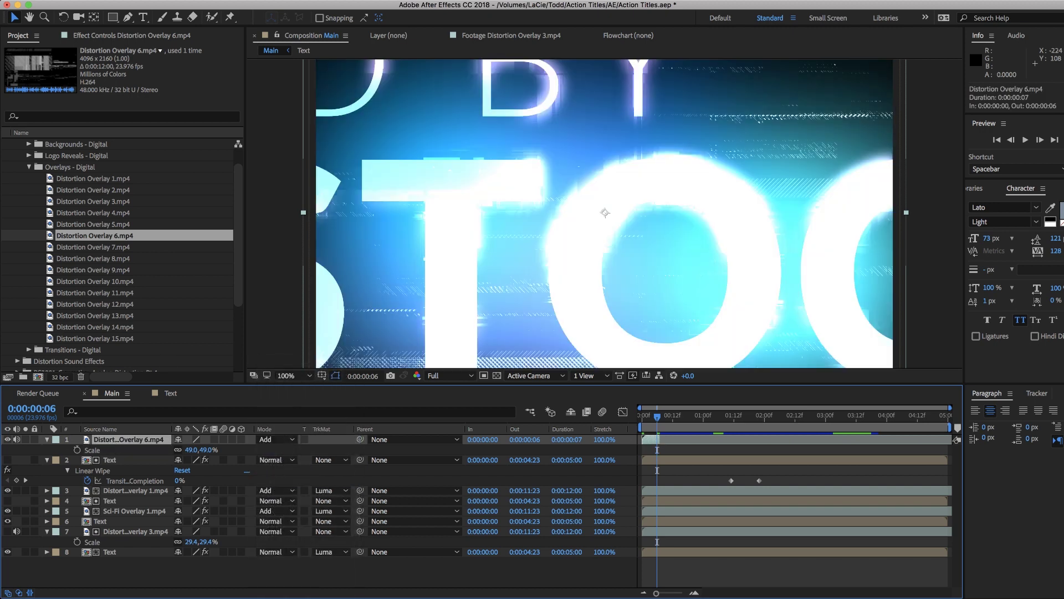
Copy the Glow effect from the Text layer below Sci-Fi Overlay 1.mp4 onto the Distortion Overlay 6.mp4 layer
left_click(240, 5)
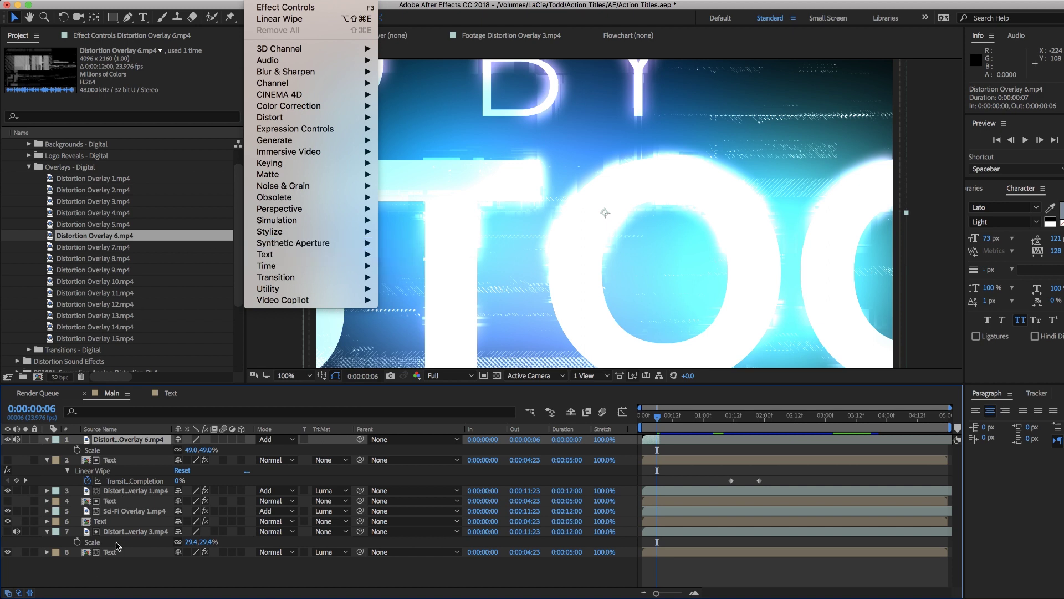
left_click(109, 522)
left_click(112, 521)
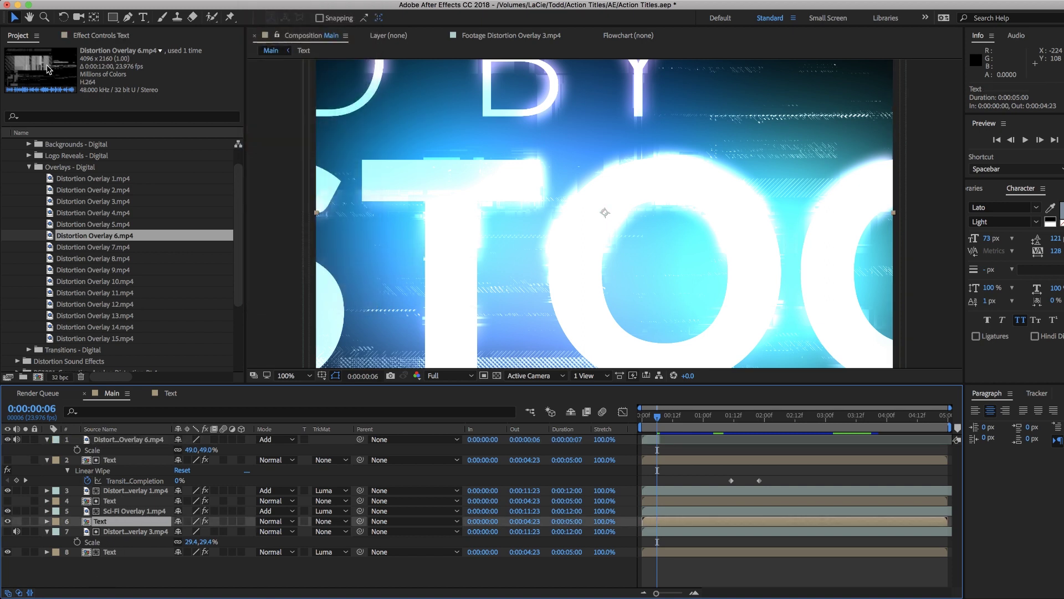
left_click(99, 37)
left_click(30, 205)
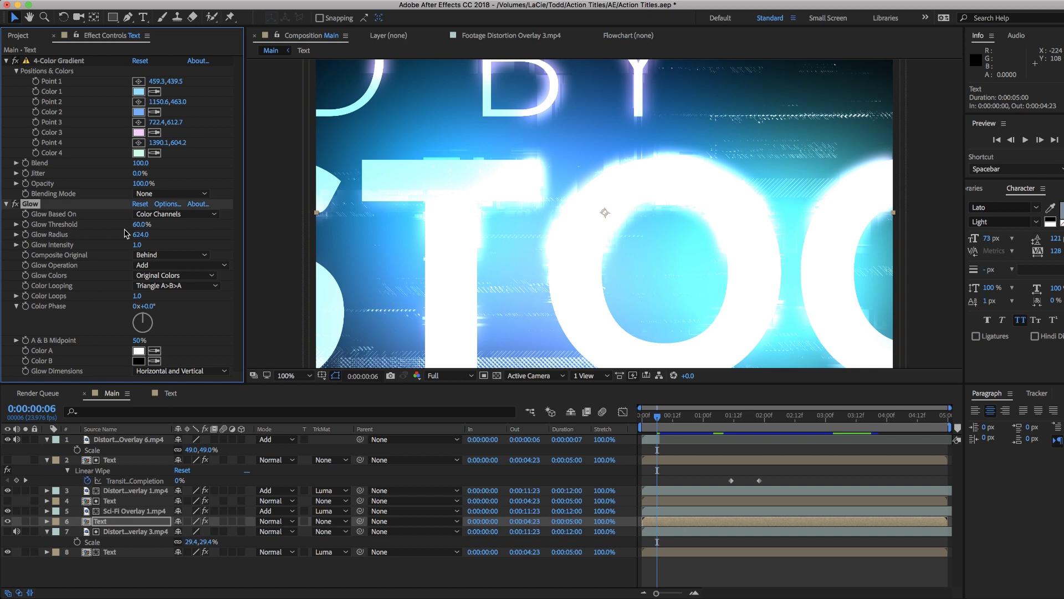
left_click(133, 440)
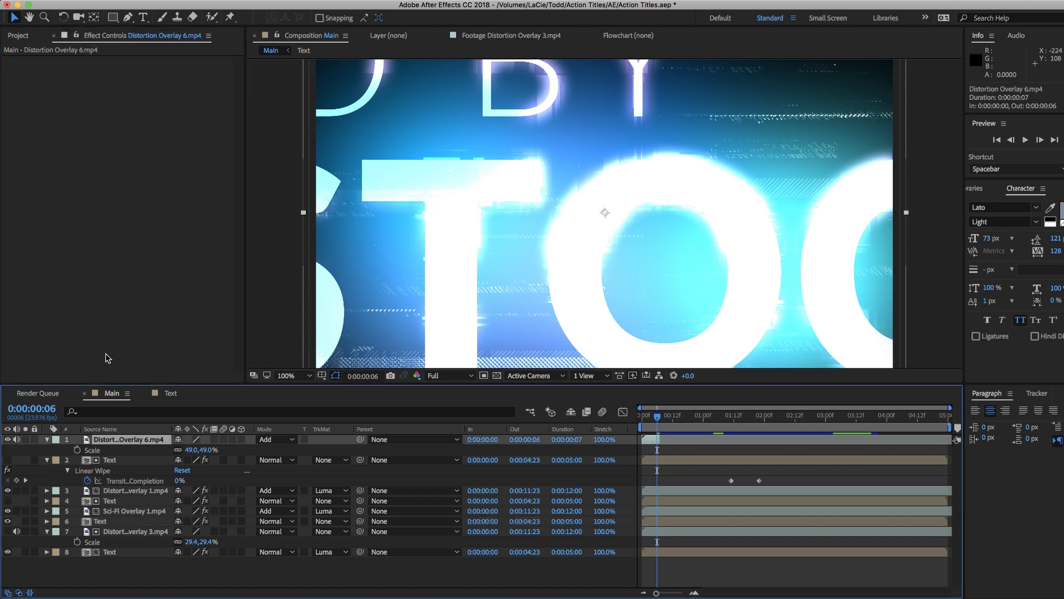
key("ctrl+v")
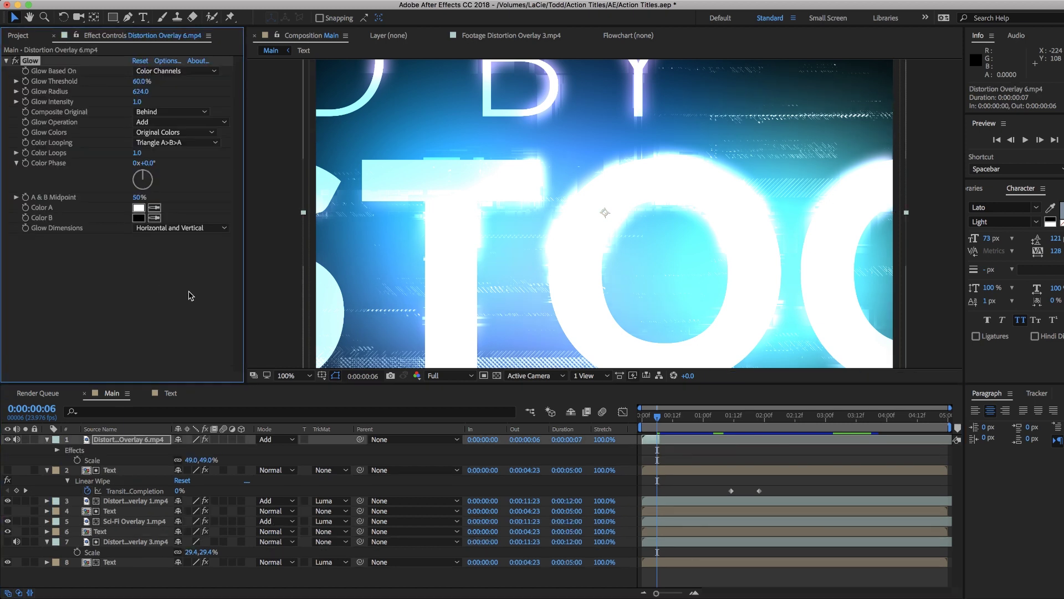
Create an adjustment layer above all layers in Main and apply the Tint color correction effect to it
left_click(47, 538)
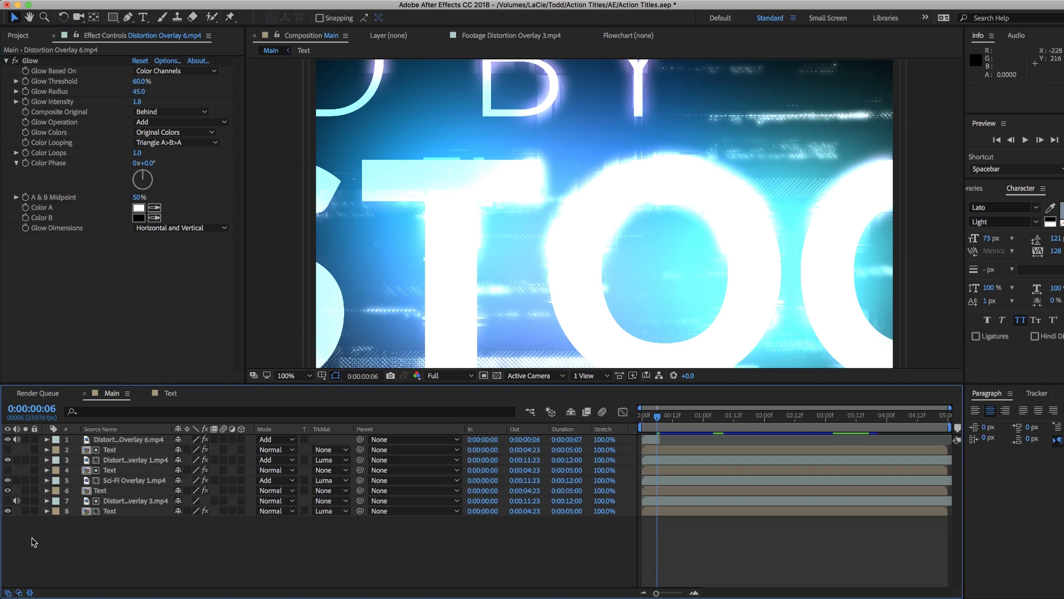
right_click(22, 537)
mouse_move(71, 547)
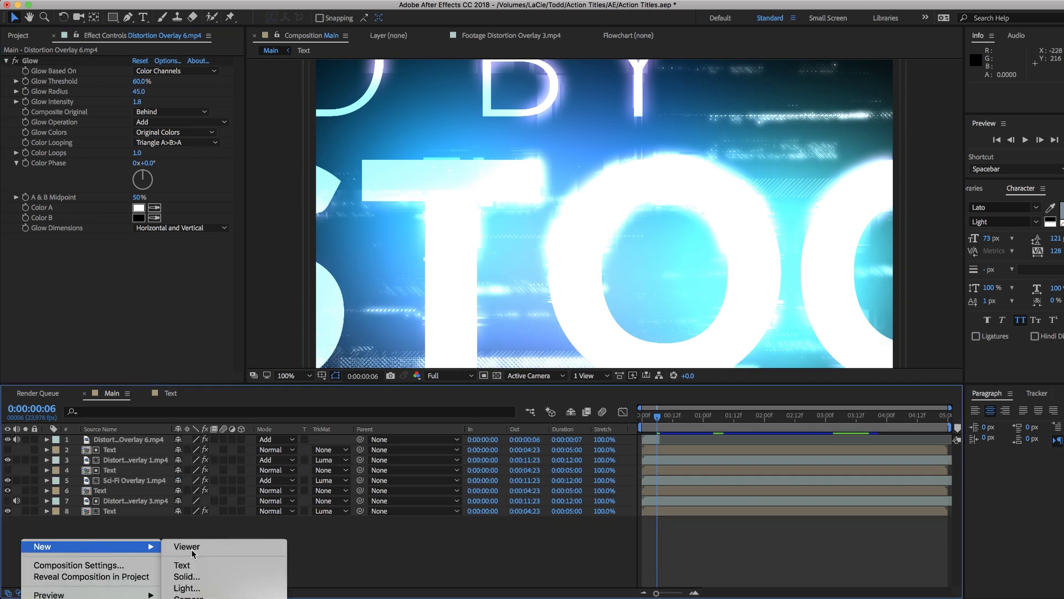
left_click(205, 598)
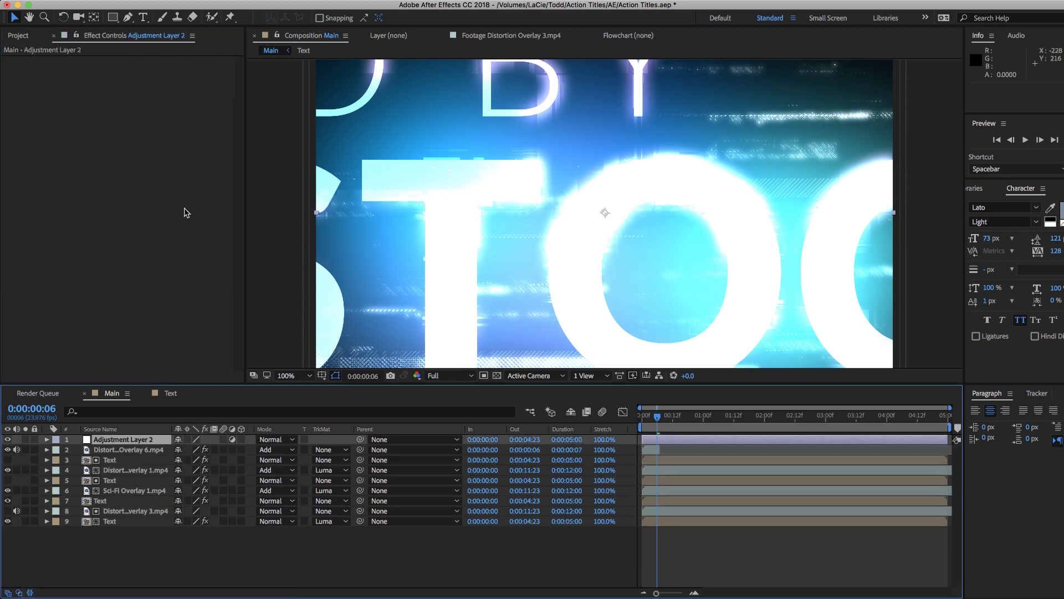
left_click(256, 0)
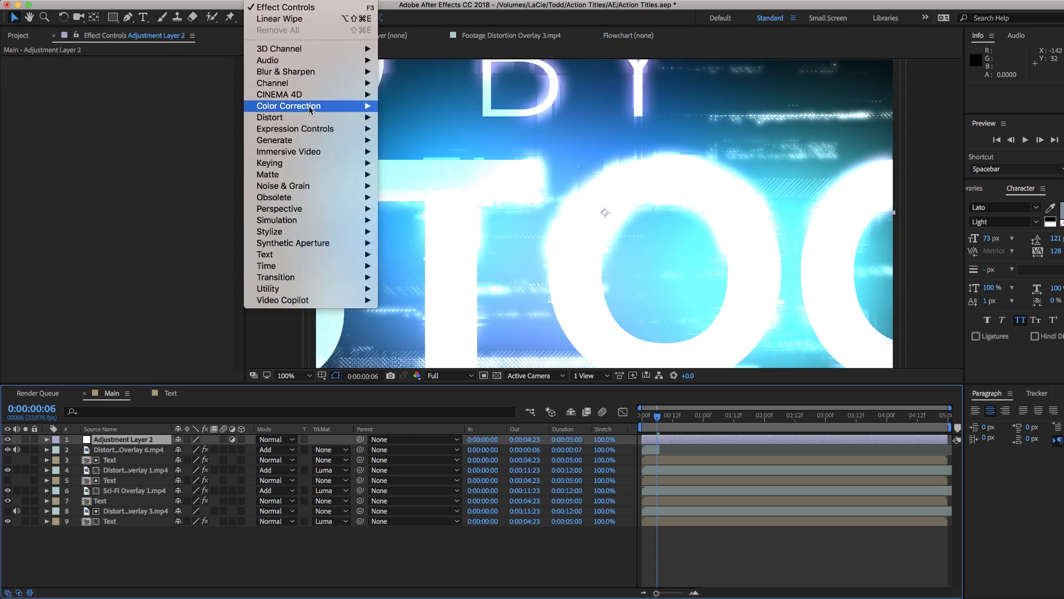
mouse_move(310, 107)
left_click(399, 460)
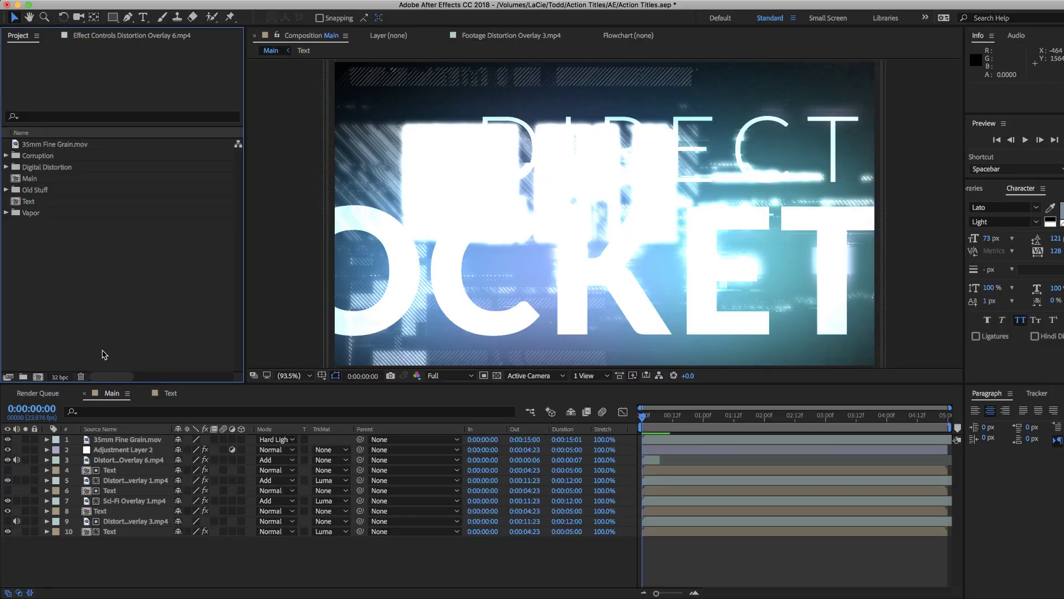
Create a black 1920 x 1080 px solid named Black Solid 2 and move it below all other layers in Main
right_click(135, 558)
mouse_move(154, 570)
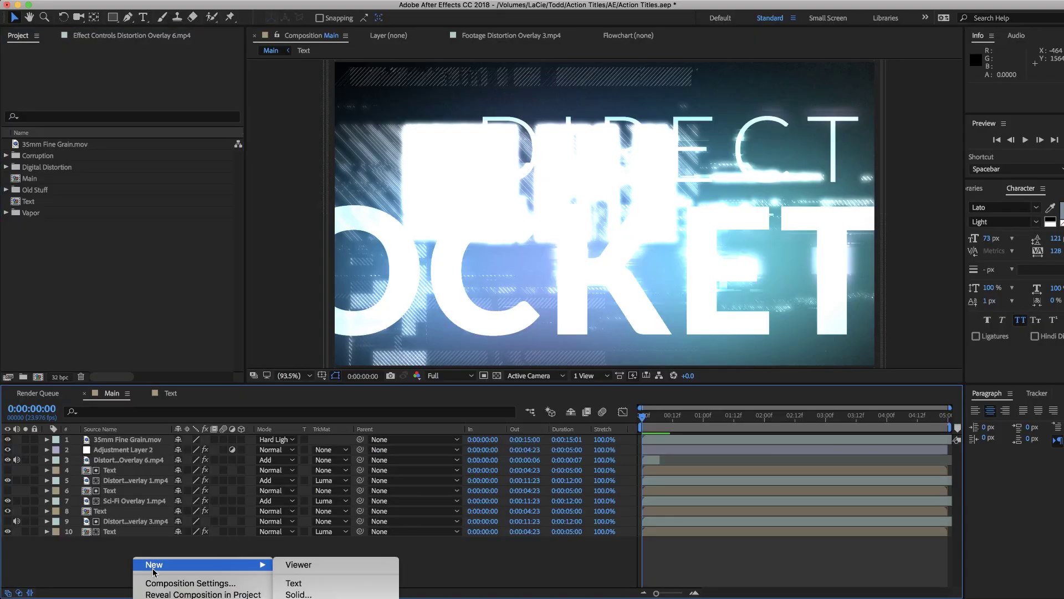
left_click(89, 557)
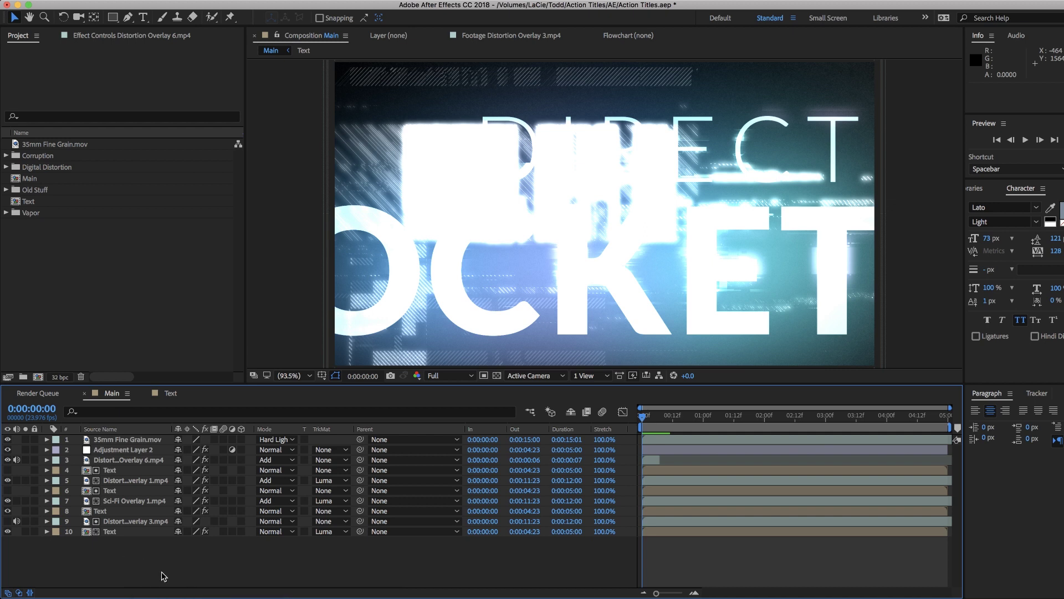
right_click(162, 574)
mouse_move(178, 582)
left_click(338, 597)
left_click(863, 545)
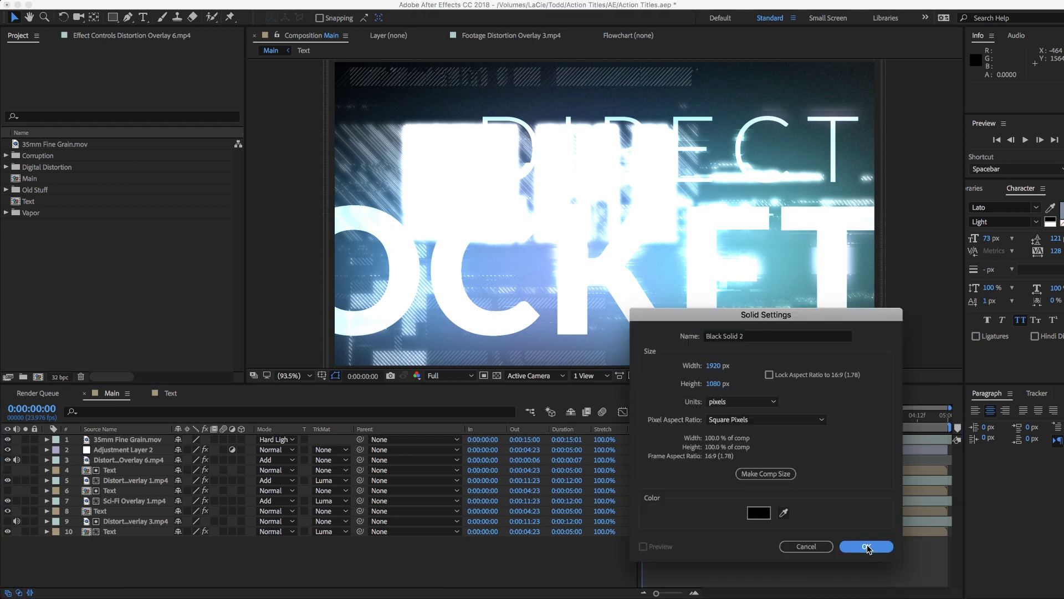
left_click_drag(149, 449, 148, 573)
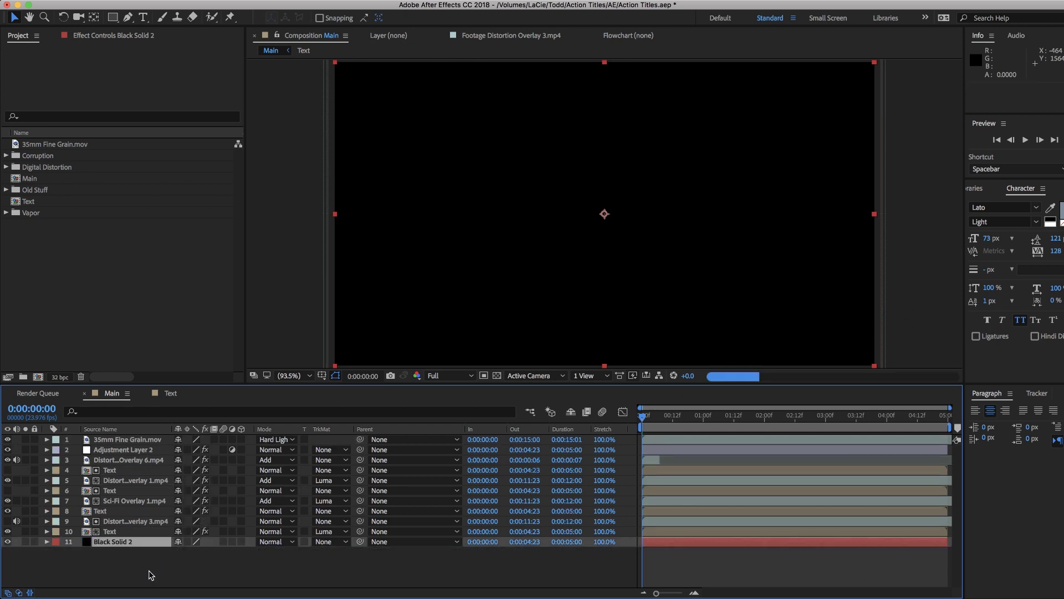
Apply the Gradient Ramp effect to Black Solid 2 and set its ramp shape to Radial Ramp
left_click(260, 0)
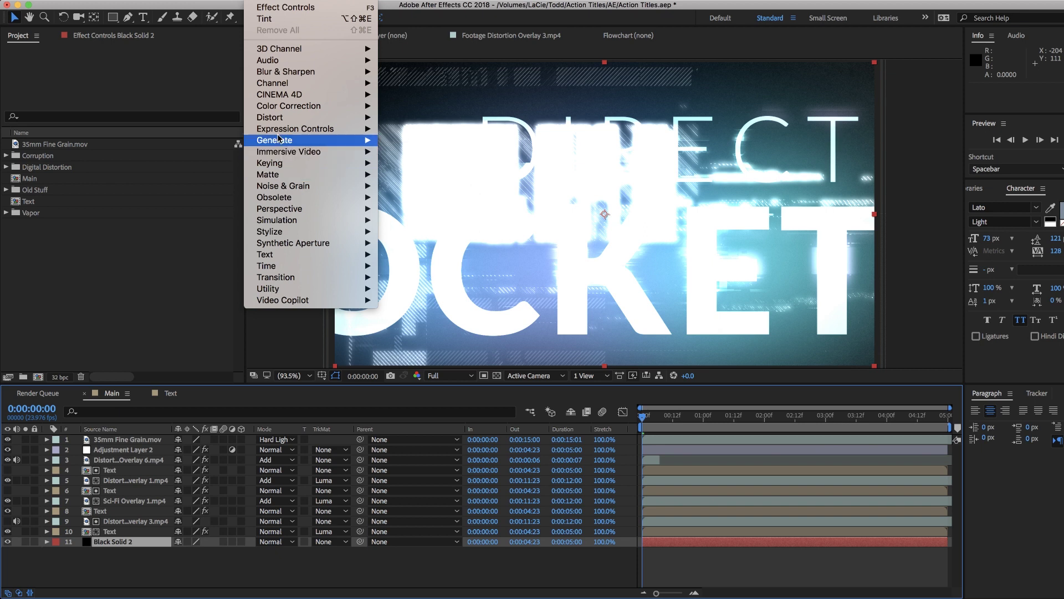
mouse_move(280, 140)
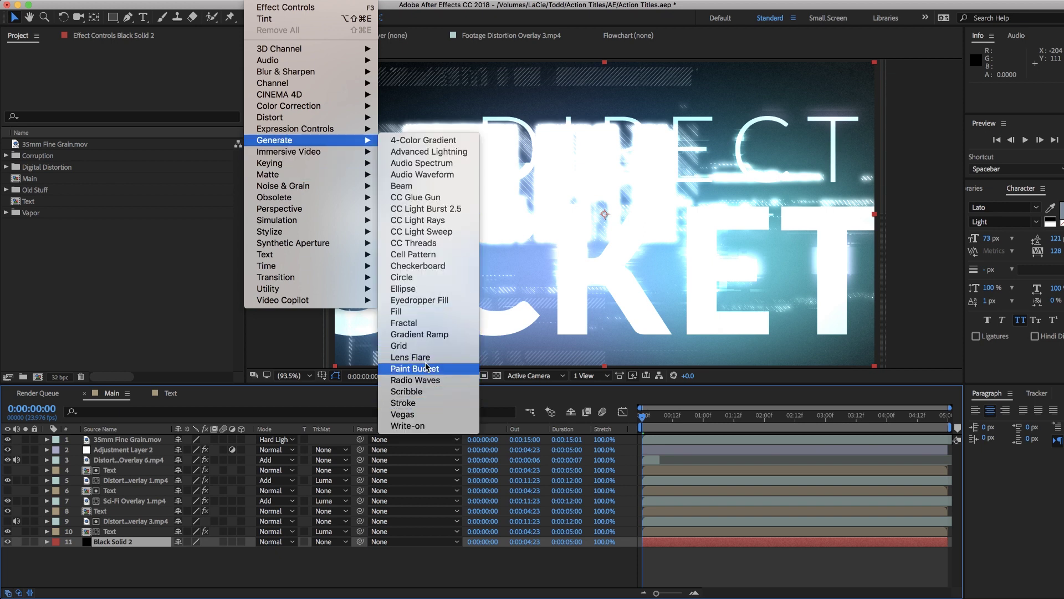
left_click(421, 334)
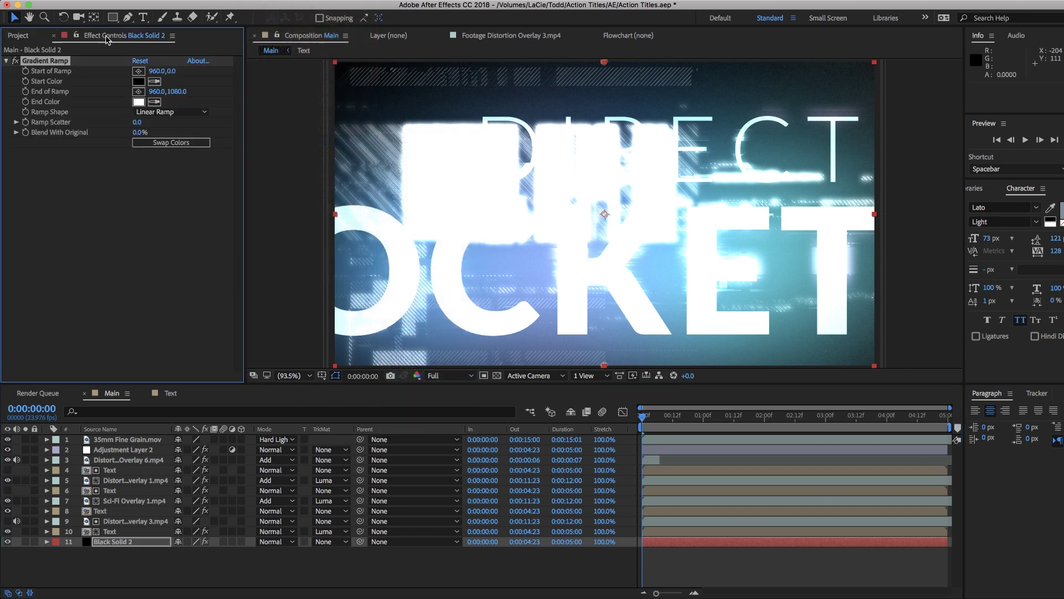
left_click(169, 112)
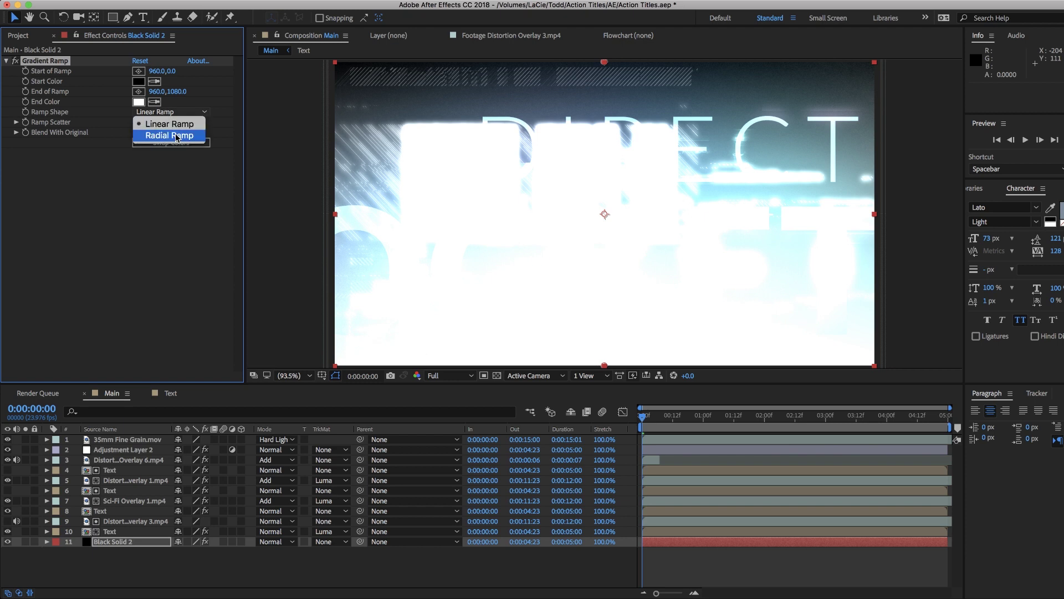
left_click(171, 135)
Place the ramp's start near the frame center at about 975, 565 and its end far below the frame at about 904, 2392
left_click_drag(604, 62, 599, 209)
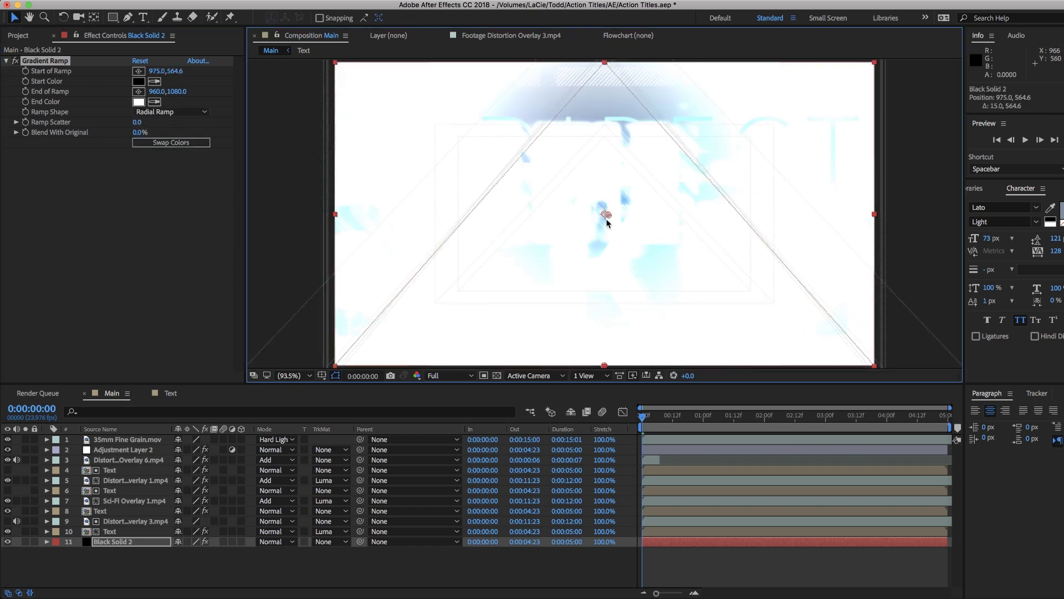
scroll(602, 213, "down", 4)
left_click_drag(604, 272, 598, 360)
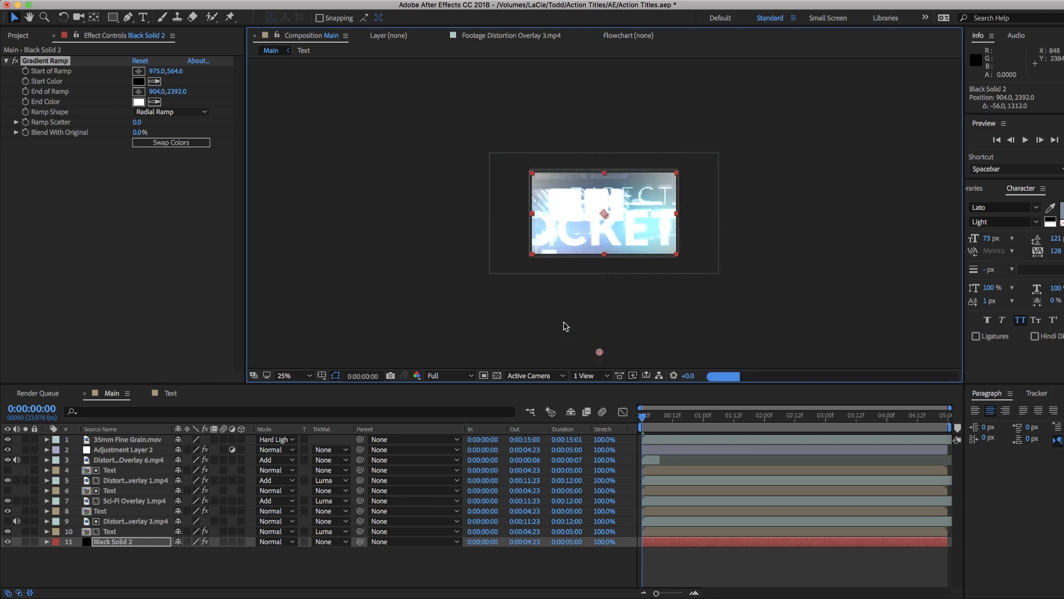
Swap the gradient ramp's colors and set the start color to dark blue-gray 2C3F4A
left_click(157, 144)
left_click(138, 81)
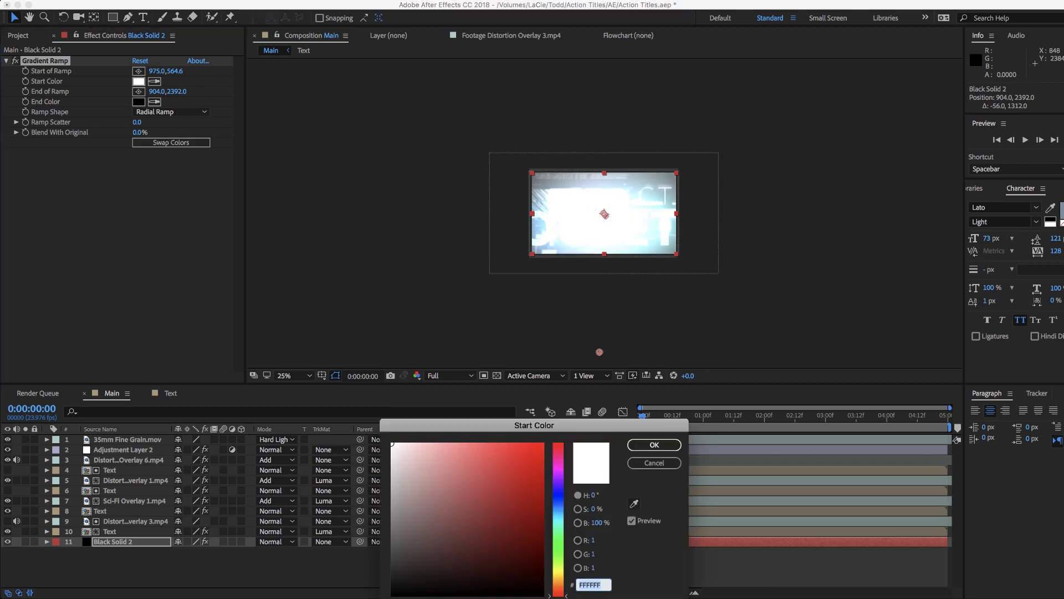
left_click(559, 511)
left_click_drag(456, 565, 453, 551)
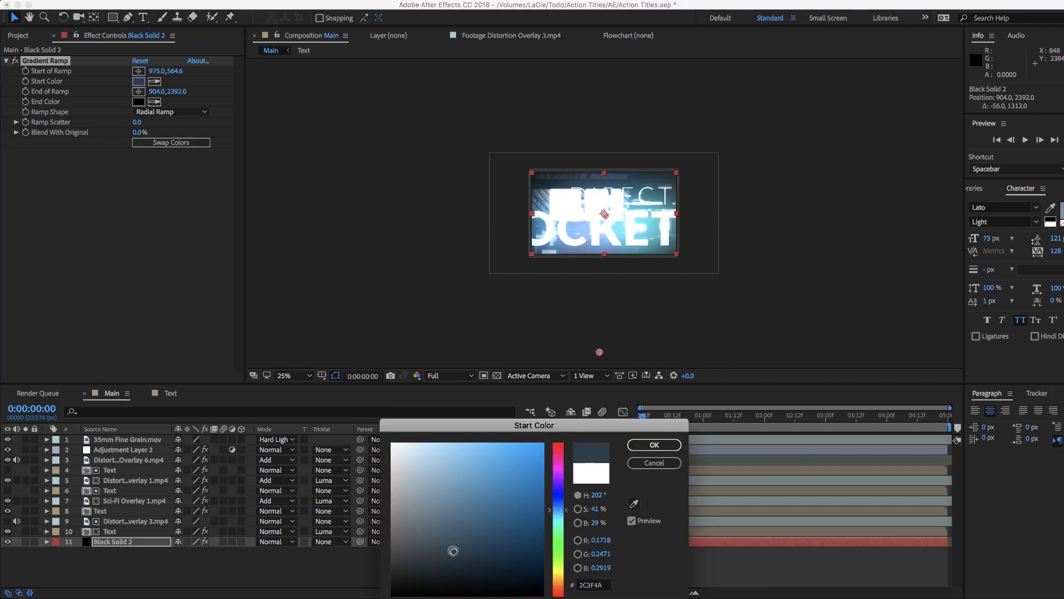
left_click(654, 445)
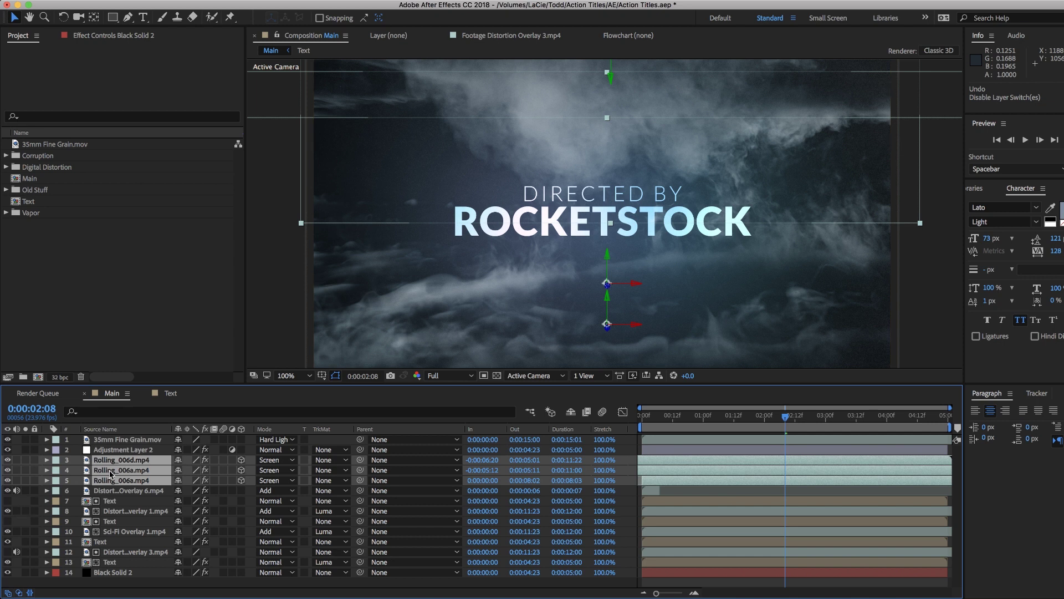
Add a Curves effect to Adjustment Layer 2 and pull the lower part of the RGB curve down to darken the shadows
left_click(118, 457)
left_click(123, 450)
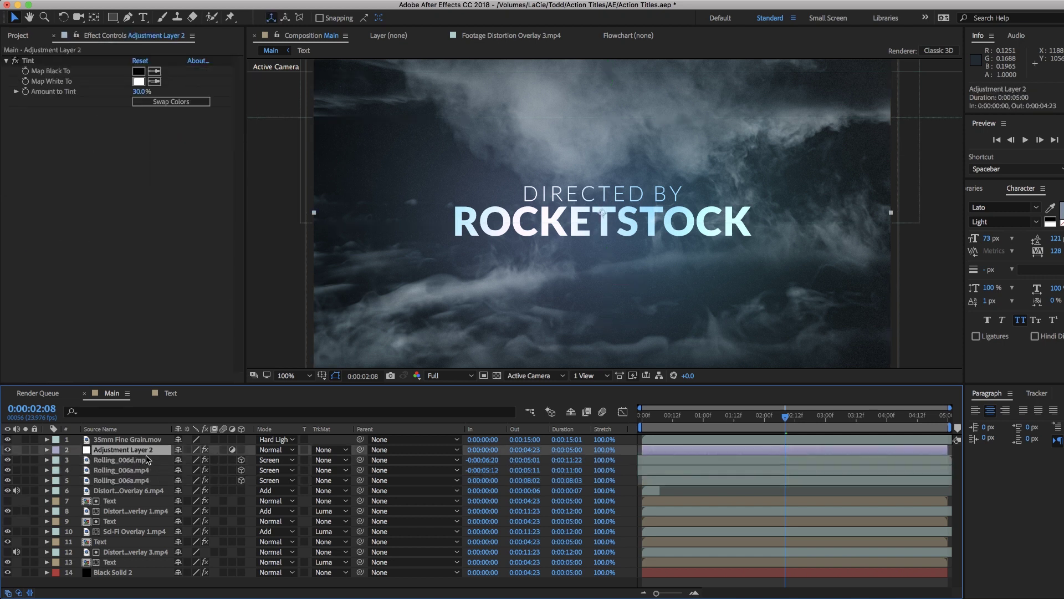
left_click(260, 0)
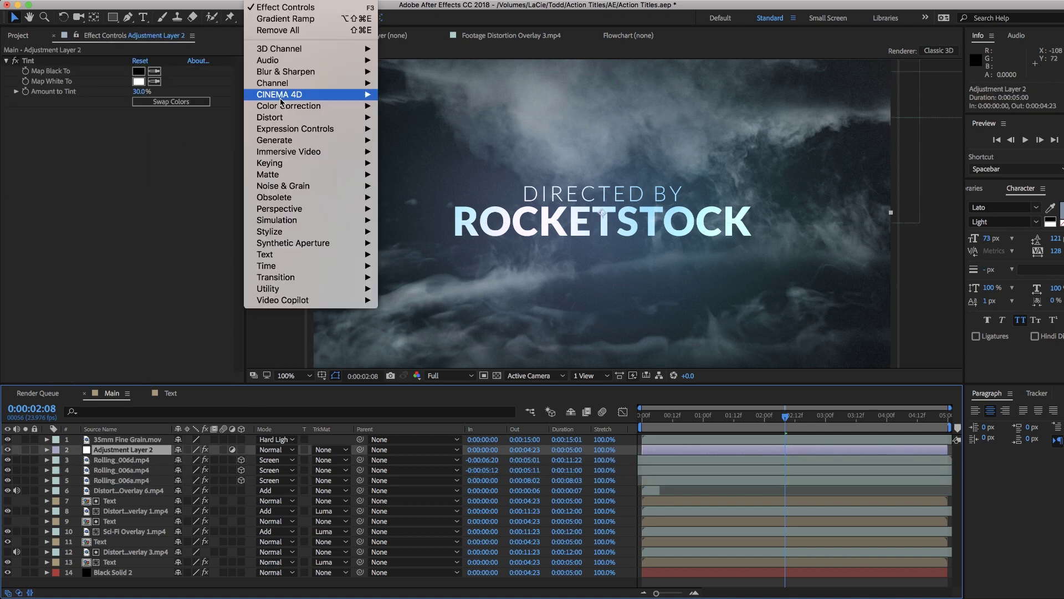
mouse_move(280, 105)
left_click(444, 313)
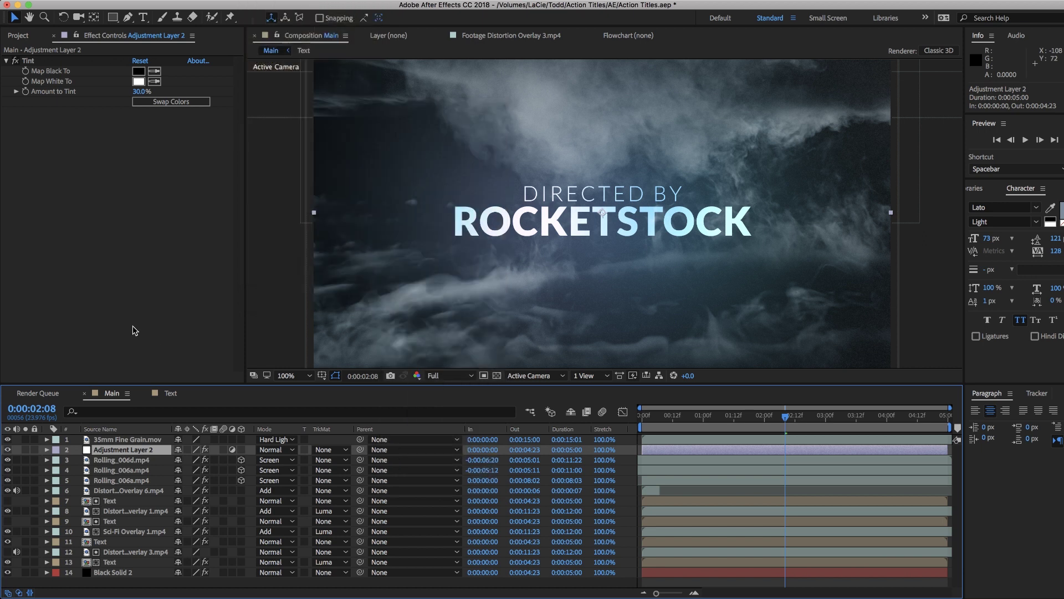
left_click_drag(65, 270, 82, 283)
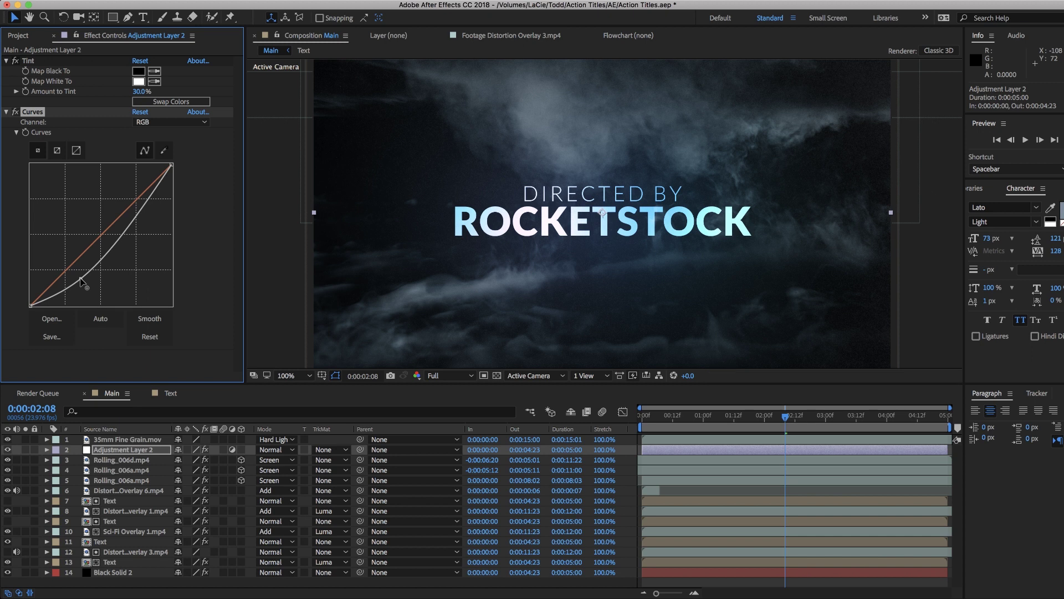
Raise the upper part of Adjustment Layer 2's RGB curve slightly to brighten the highlights and form an S-curve
left_click_drag(143, 201, 139, 189)
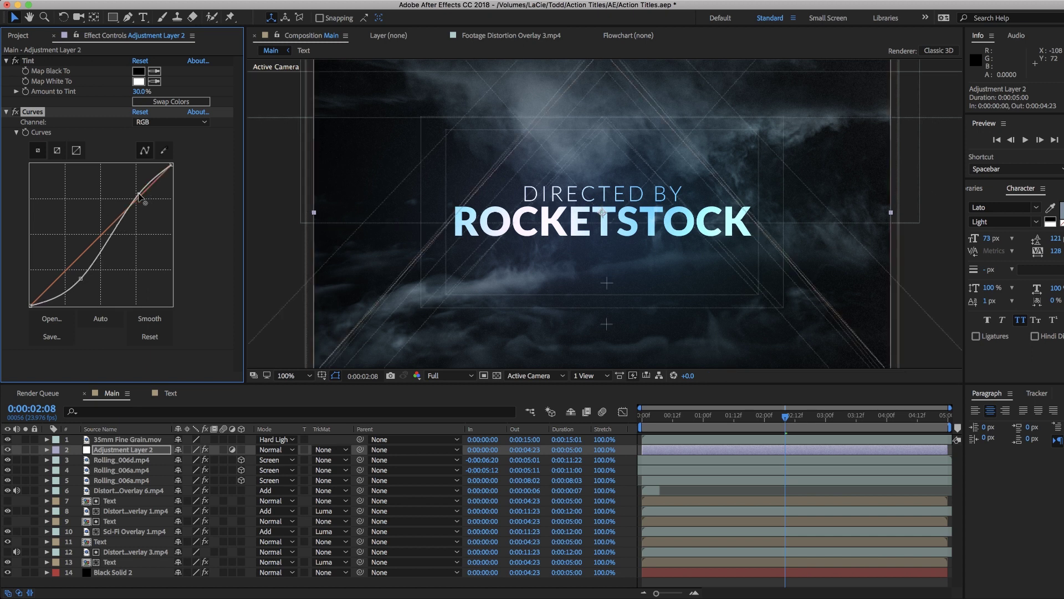
left_click(12, 455)
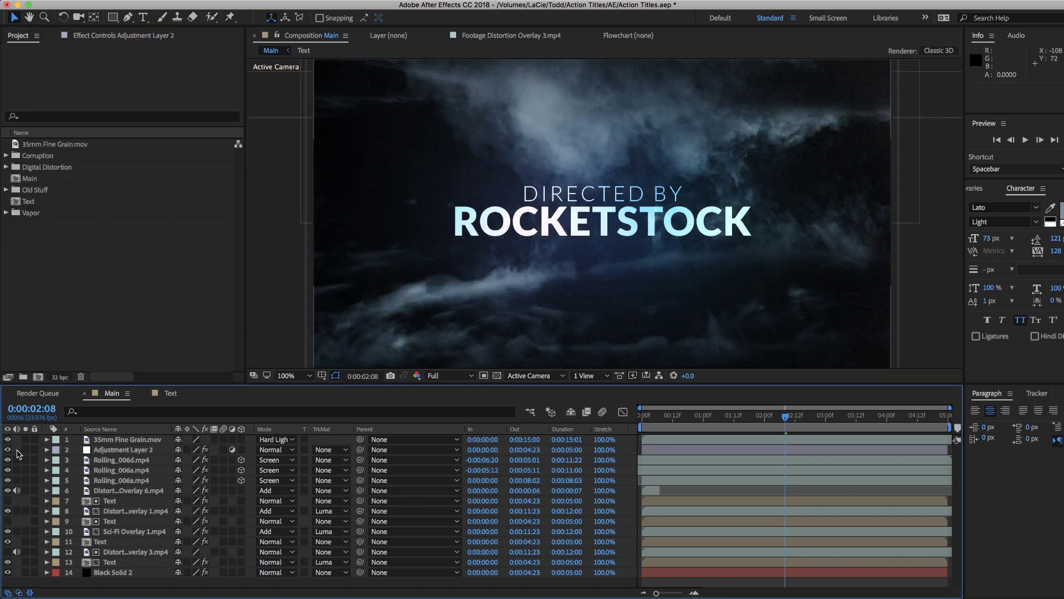
Add a null object and a camera to the Main composition
right_click(17, 453)
mouse_move(36, 463)
left_click(183, 524)
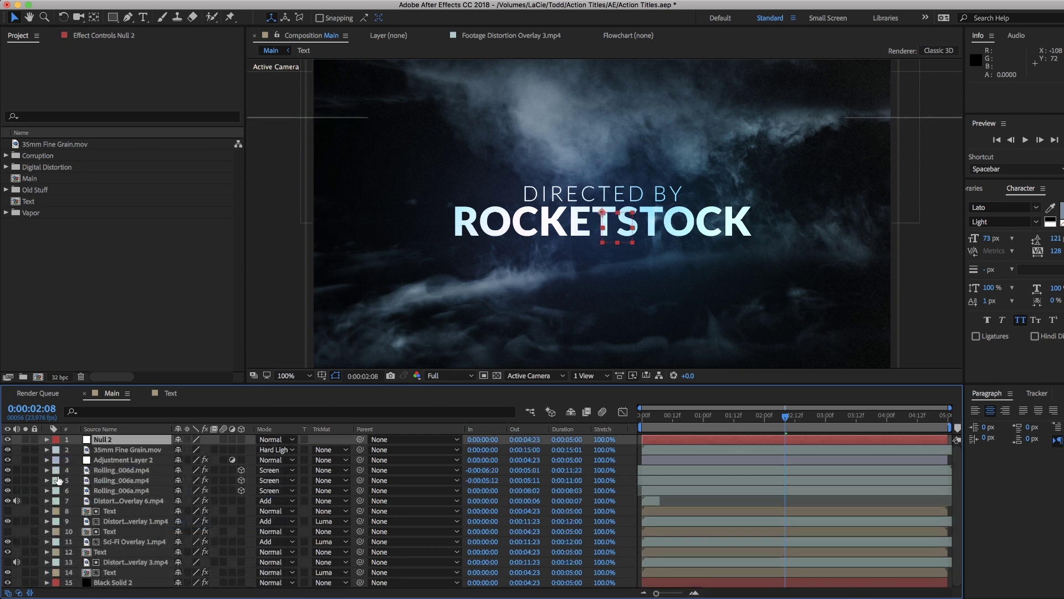
right_click(19, 450)
mouse_move(38, 463)
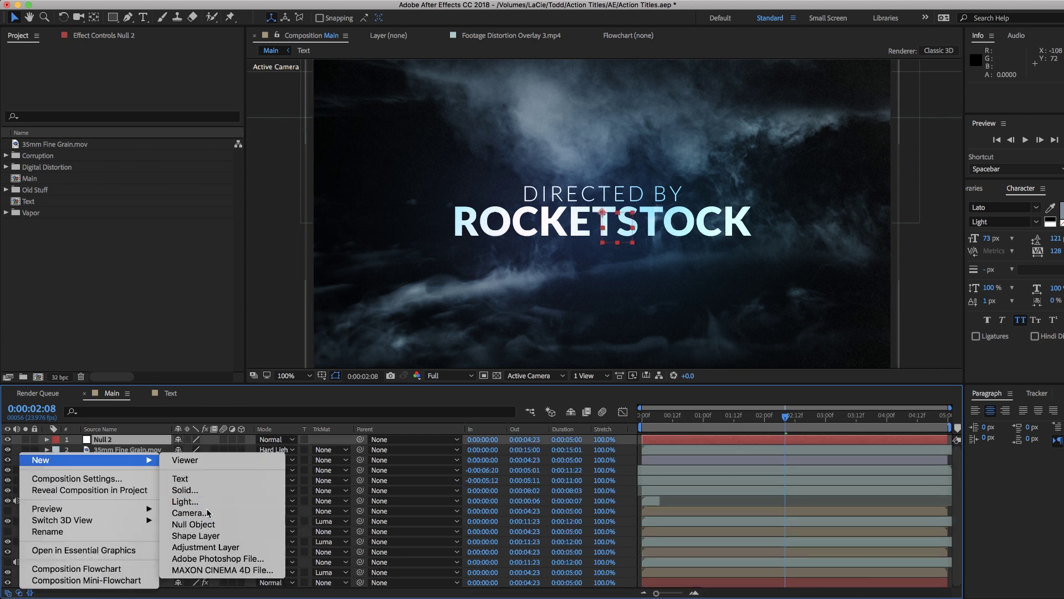
left_click(186, 509)
Make the new null a 3D layer, parent Camera 1 to it and place the null above the camera
left_click(114, 449)
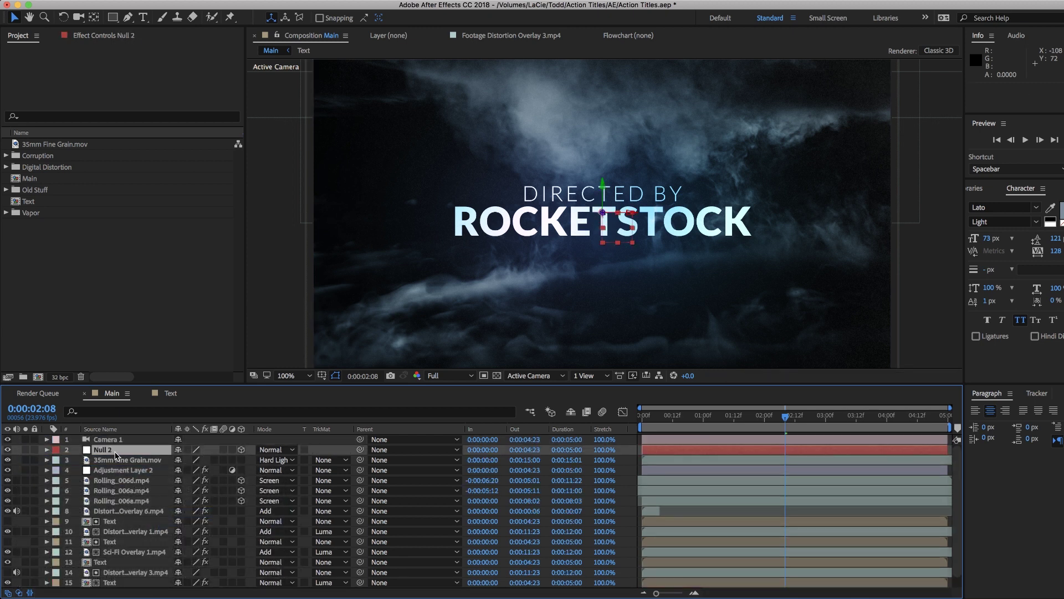
left_click_drag(360, 439, 127, 441)
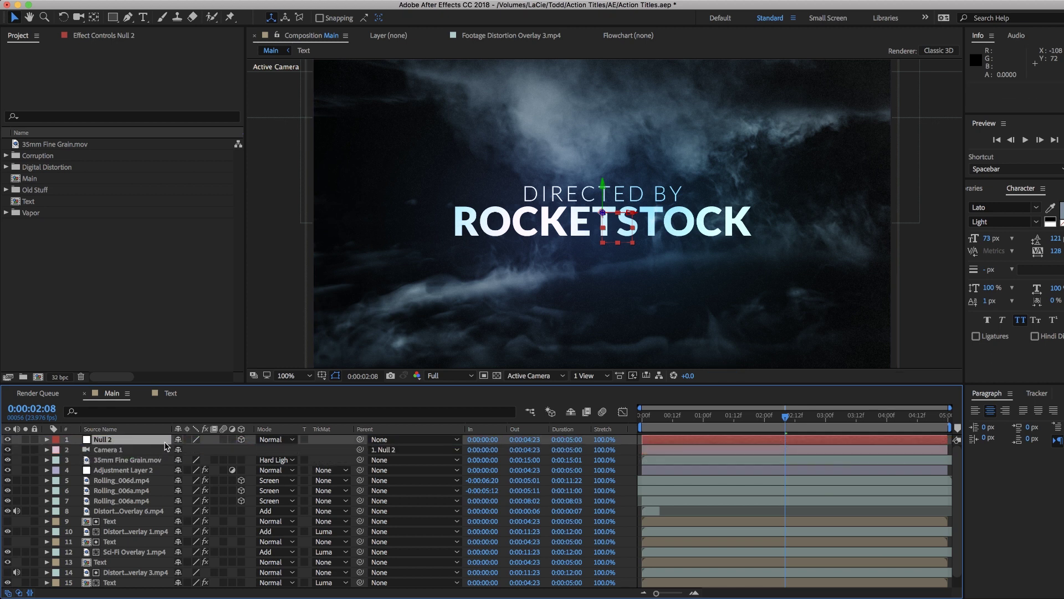
Keyframe Null 2's position at the composition start and set its Z position to 295 at 0:00:04:23 for a slow push-in
key("Home")
key("p")
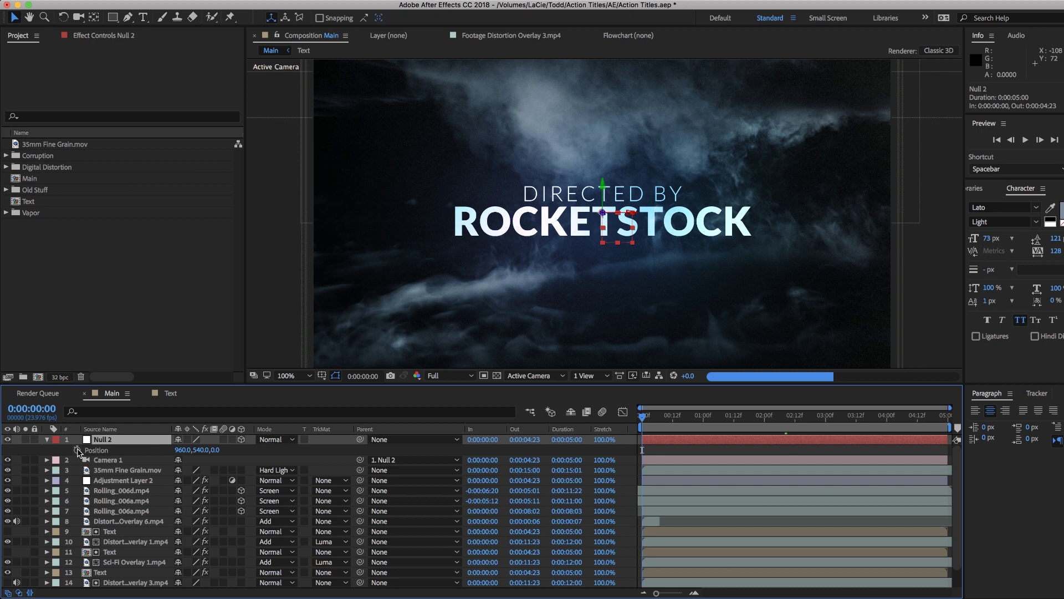
left_click(77, 449)
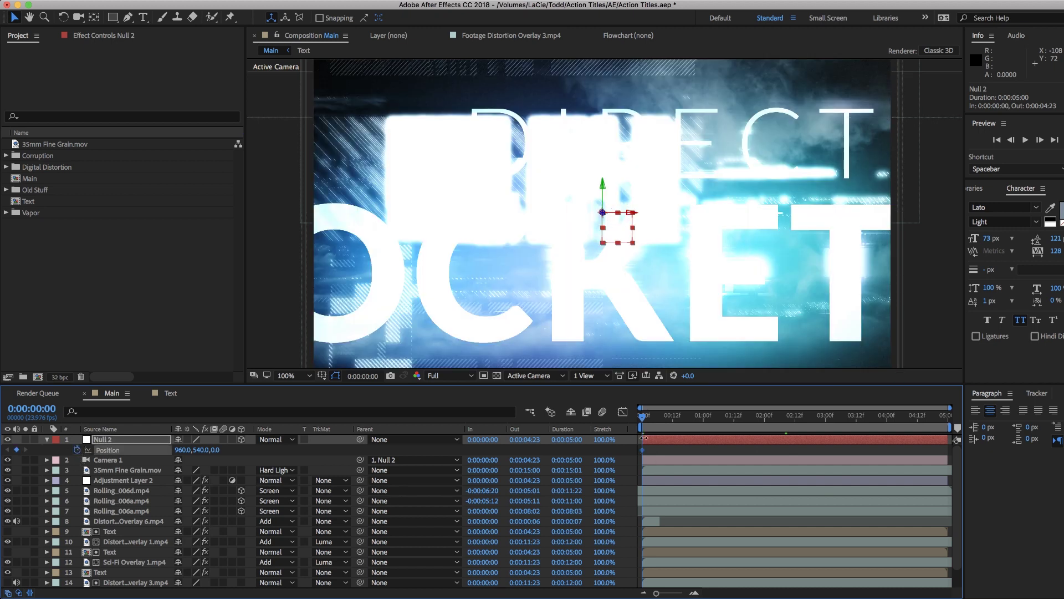
left_click_drag(216, 451, 424, 459)
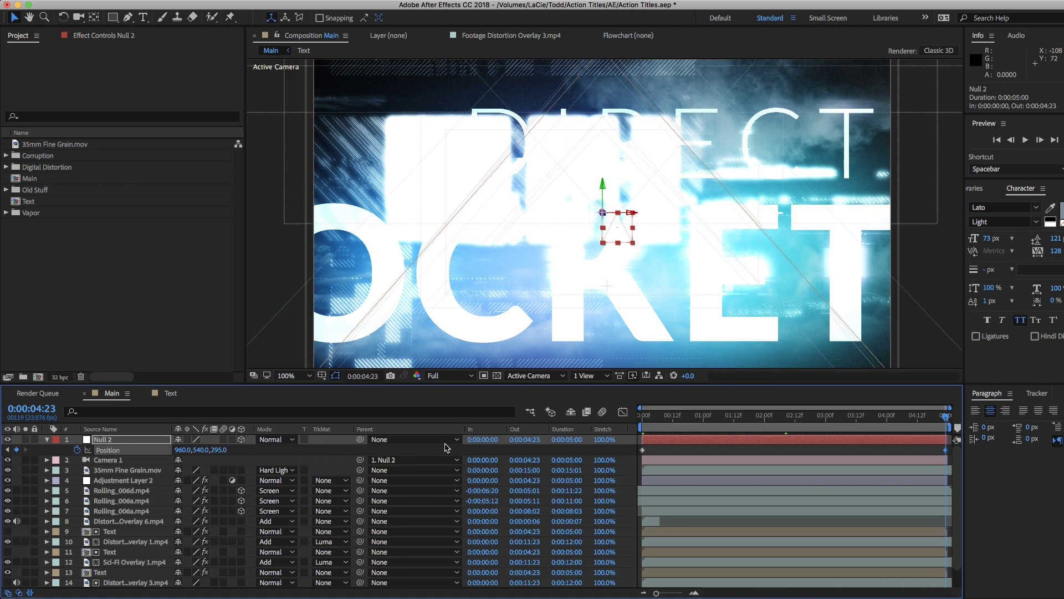